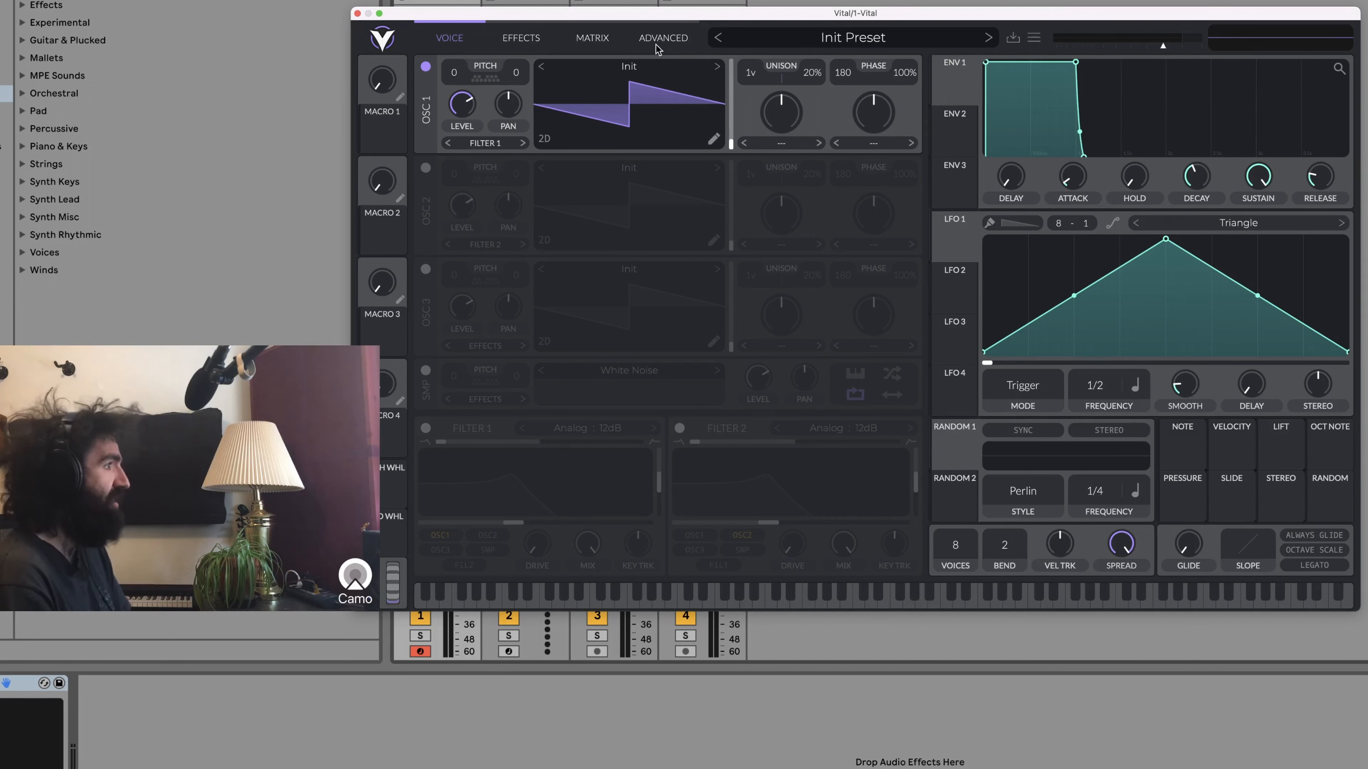
Load the Basic Shapes wavetable into oscillator 1.
left_click(636, 71)
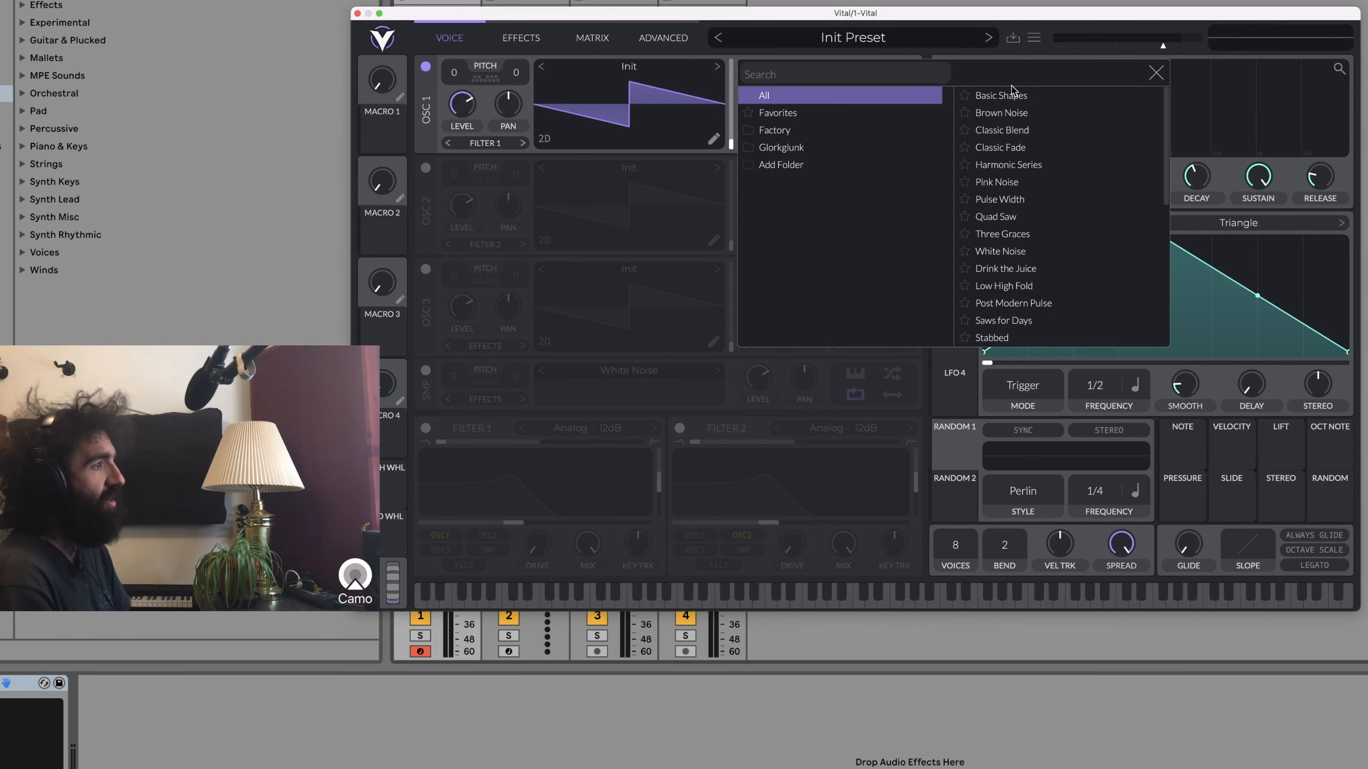
left_click(1029, 100)
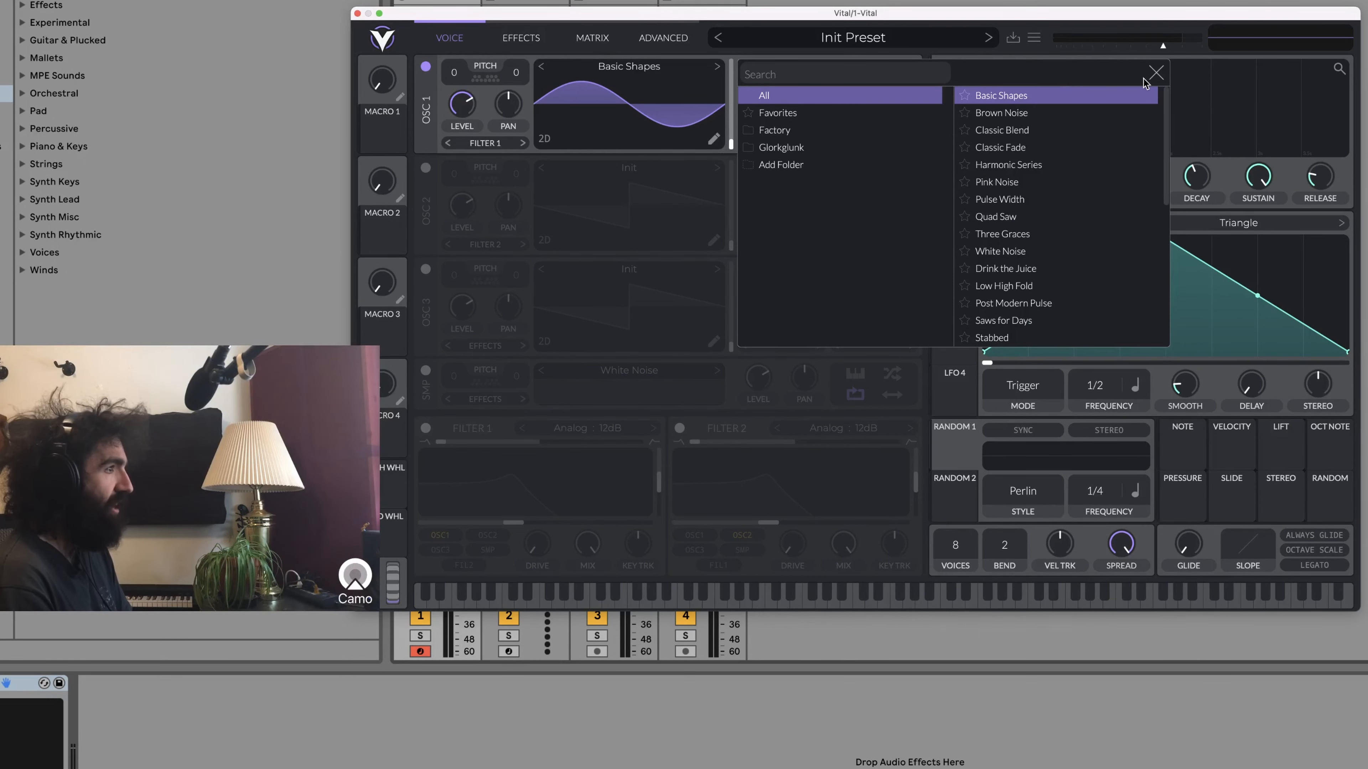
left_click(1155, 73)
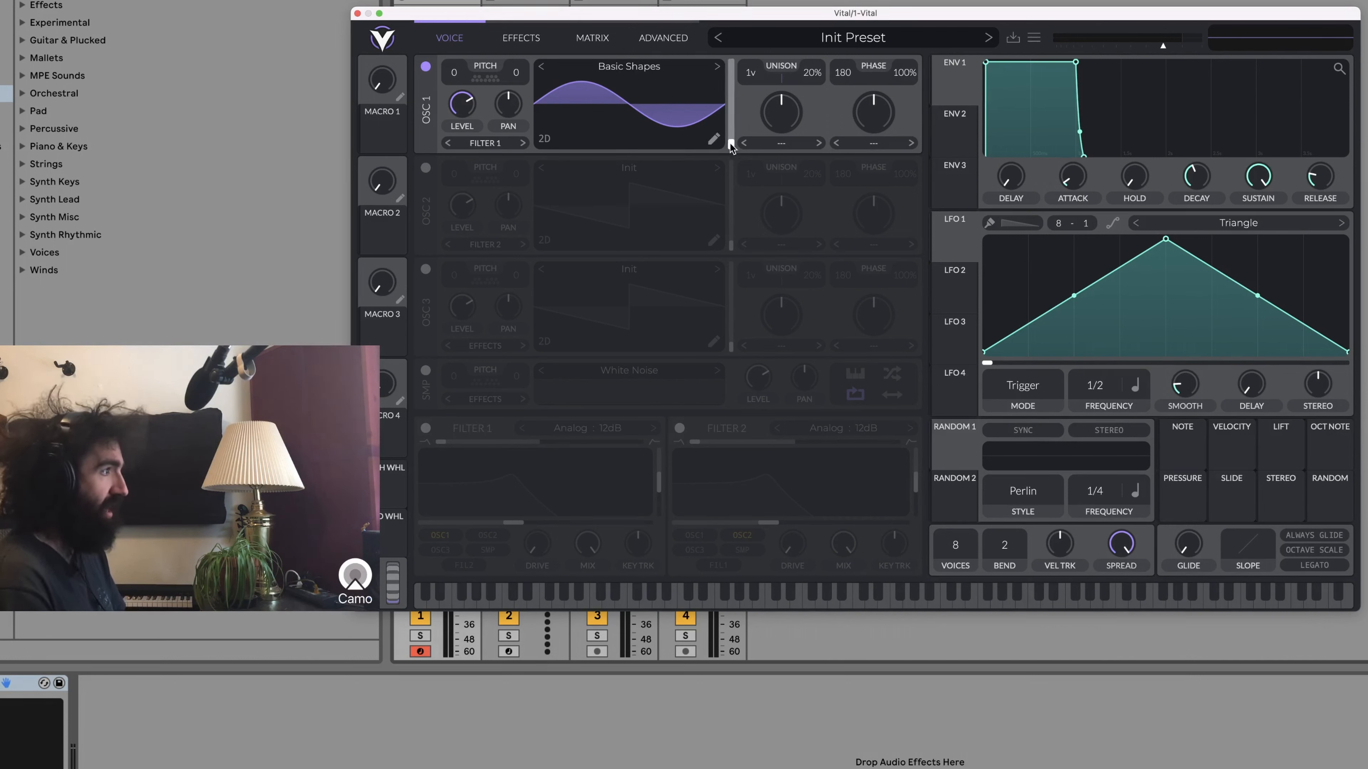
Sweep oscillator 1's wavetable frame through the sine, triangle, saw and square shapes, settling on a rounded square between sine and square.
left_click_drag(733, 147, 731, 114)
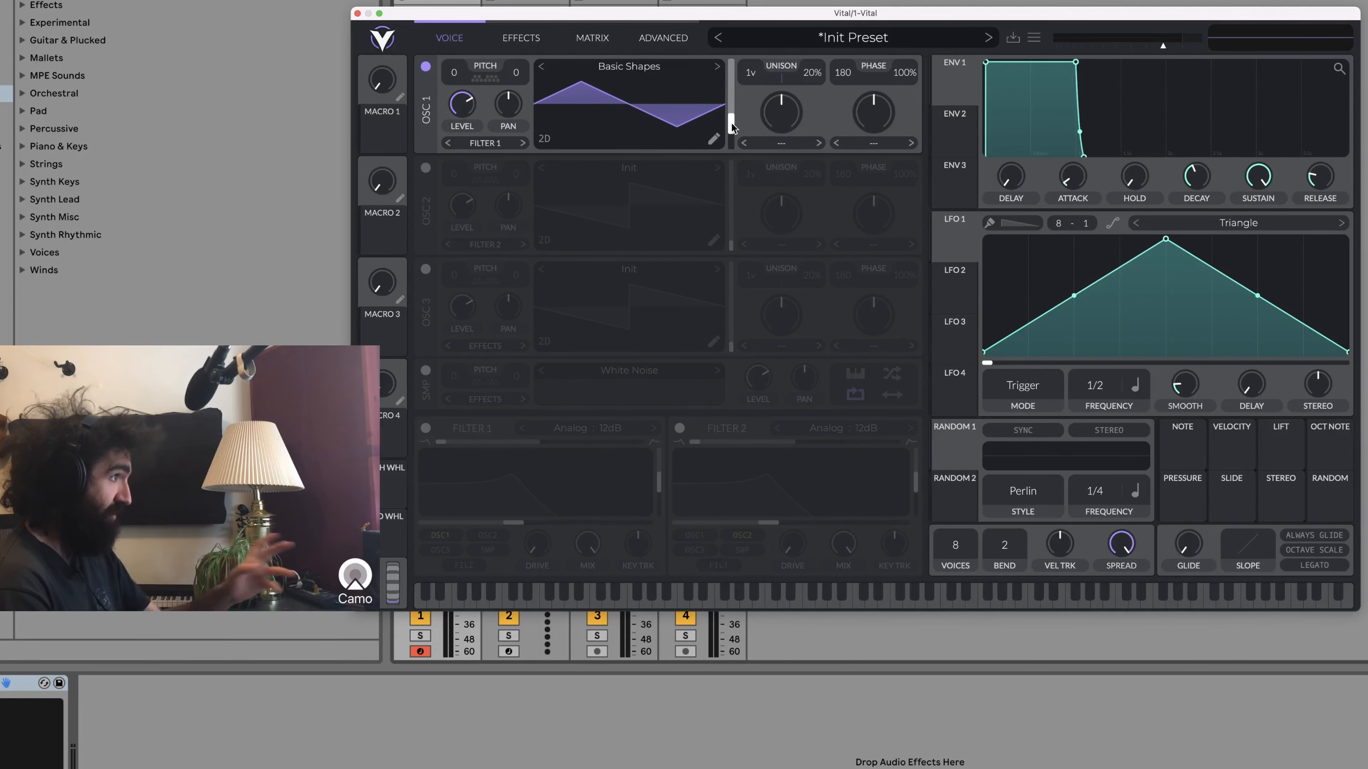
left_click_drag(731, 122, 732, 158)
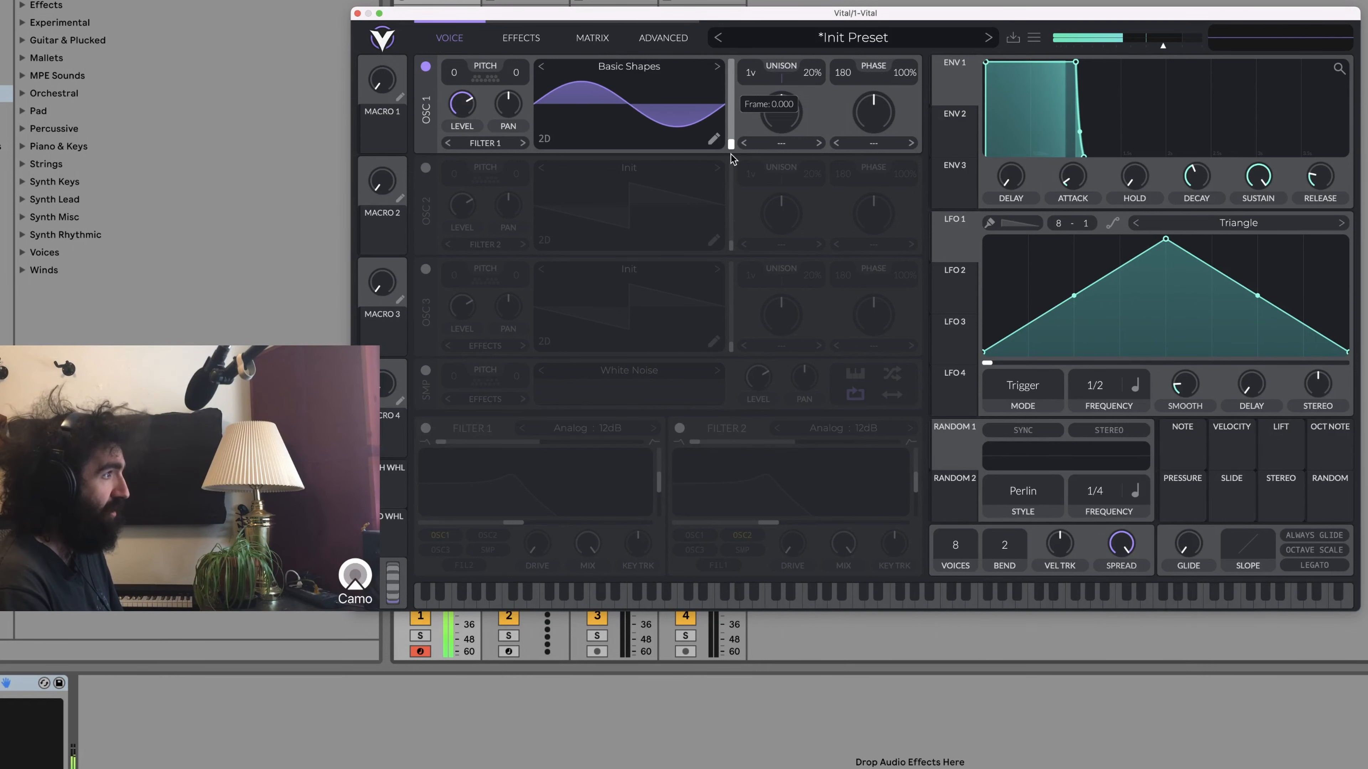
left_click_drag(731, 154, 733, 127)
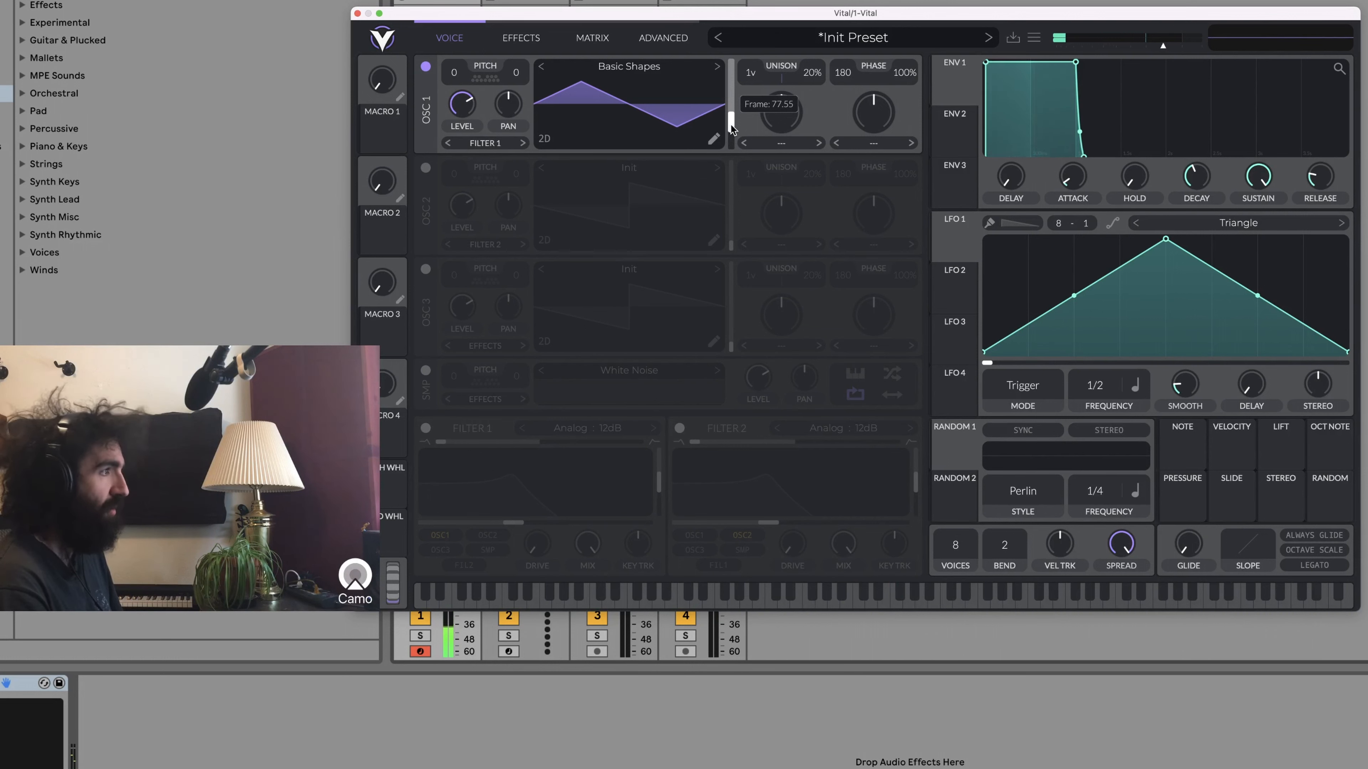
left_click_drag(731, 125, 731, 125)
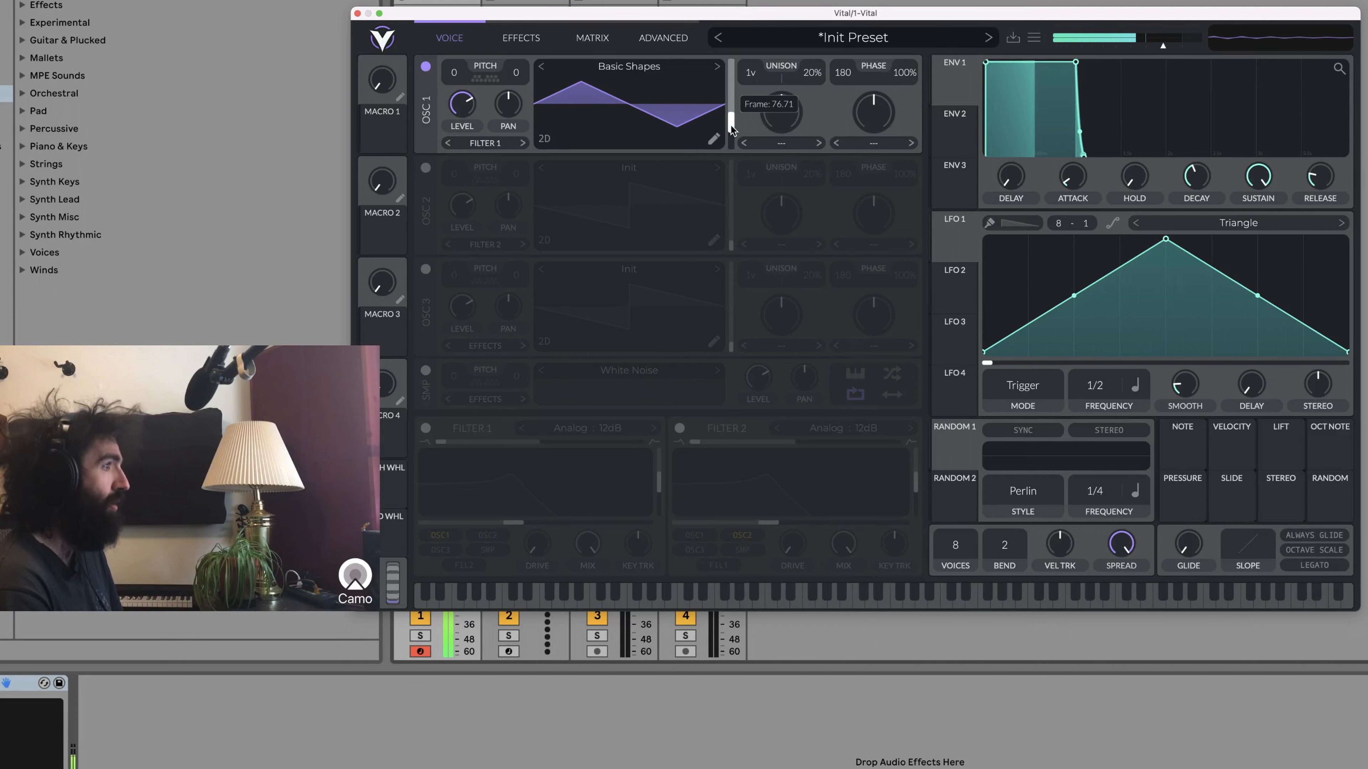
left_click_drag(731, 125, 730, 115)
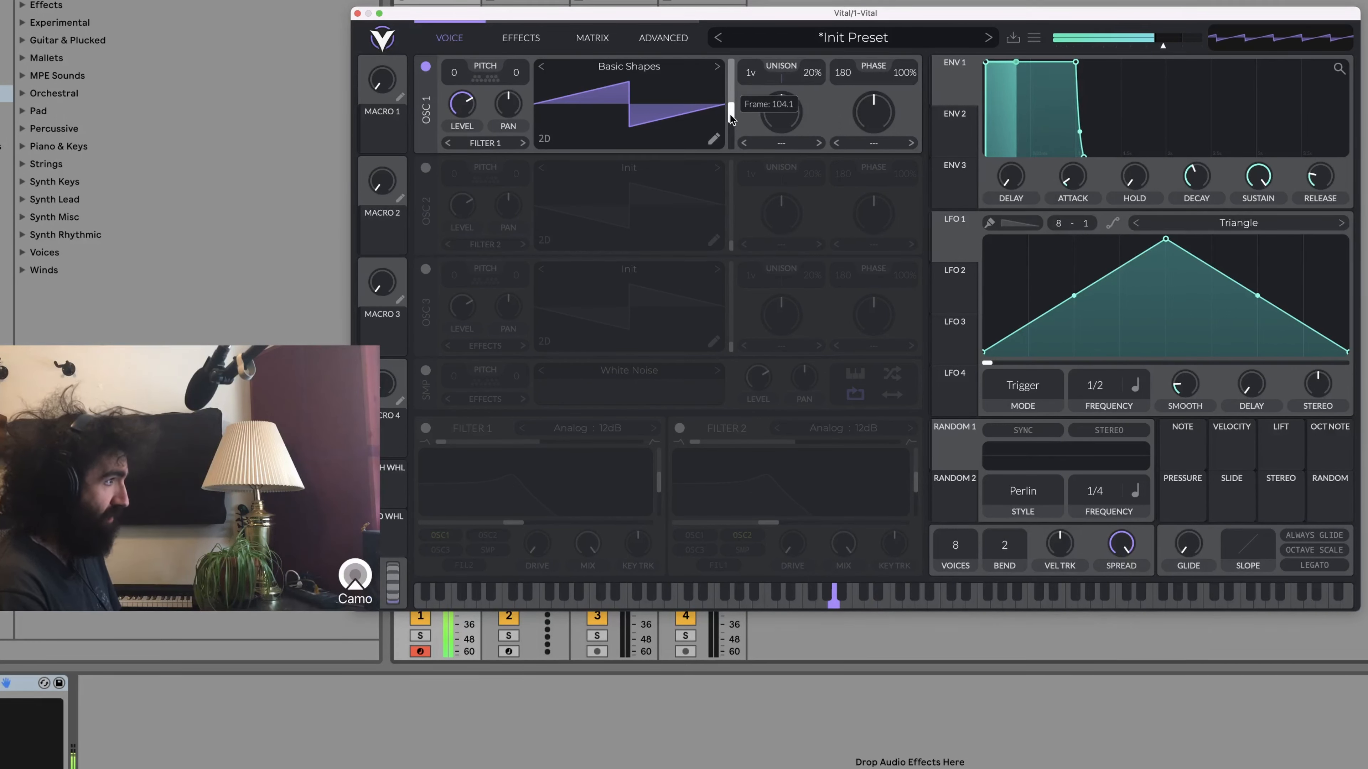
left_click_drag(730, 116, 728, 95)
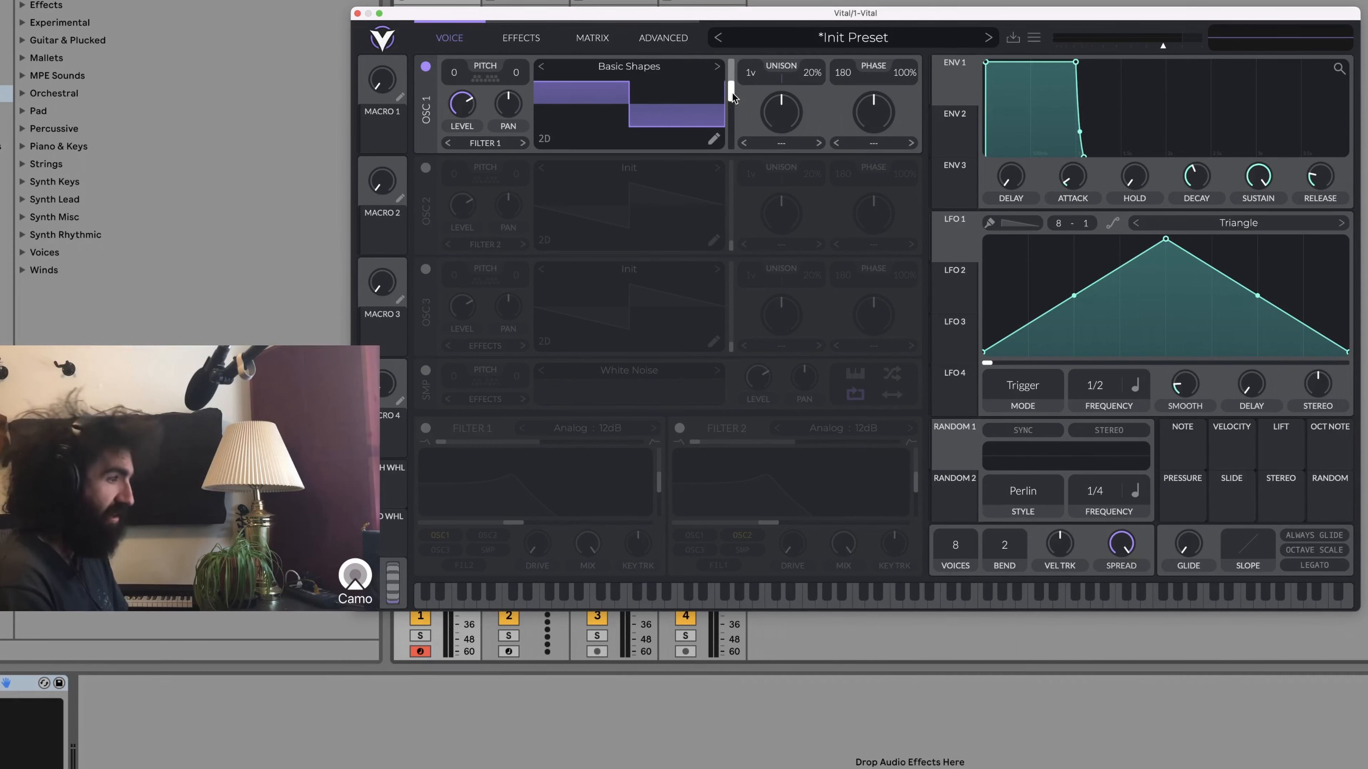
left_click_drag(732, 92, 732, 135)
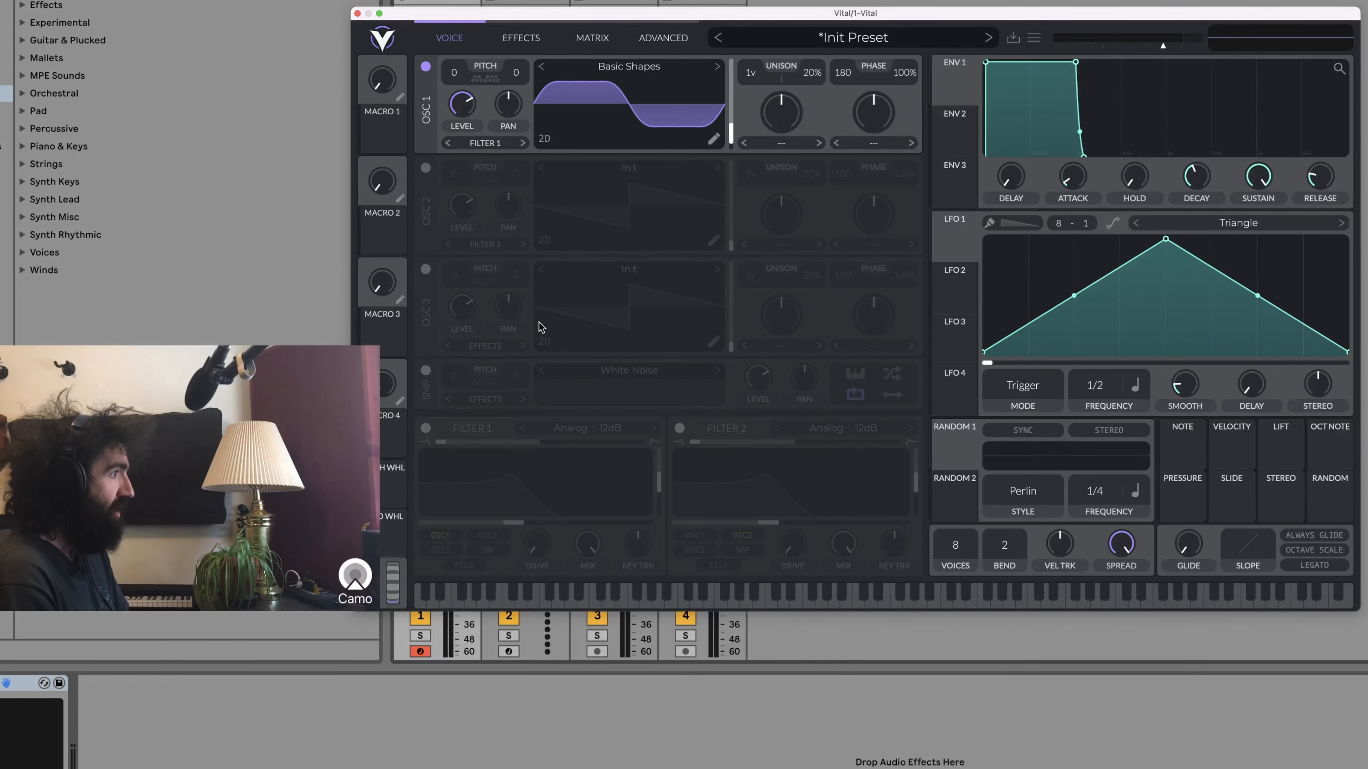
Enable oscillator 2 with the Basic Shapes wavetable and set its frame to a rounded square like oscillator 1's.
left_click(426, 168)
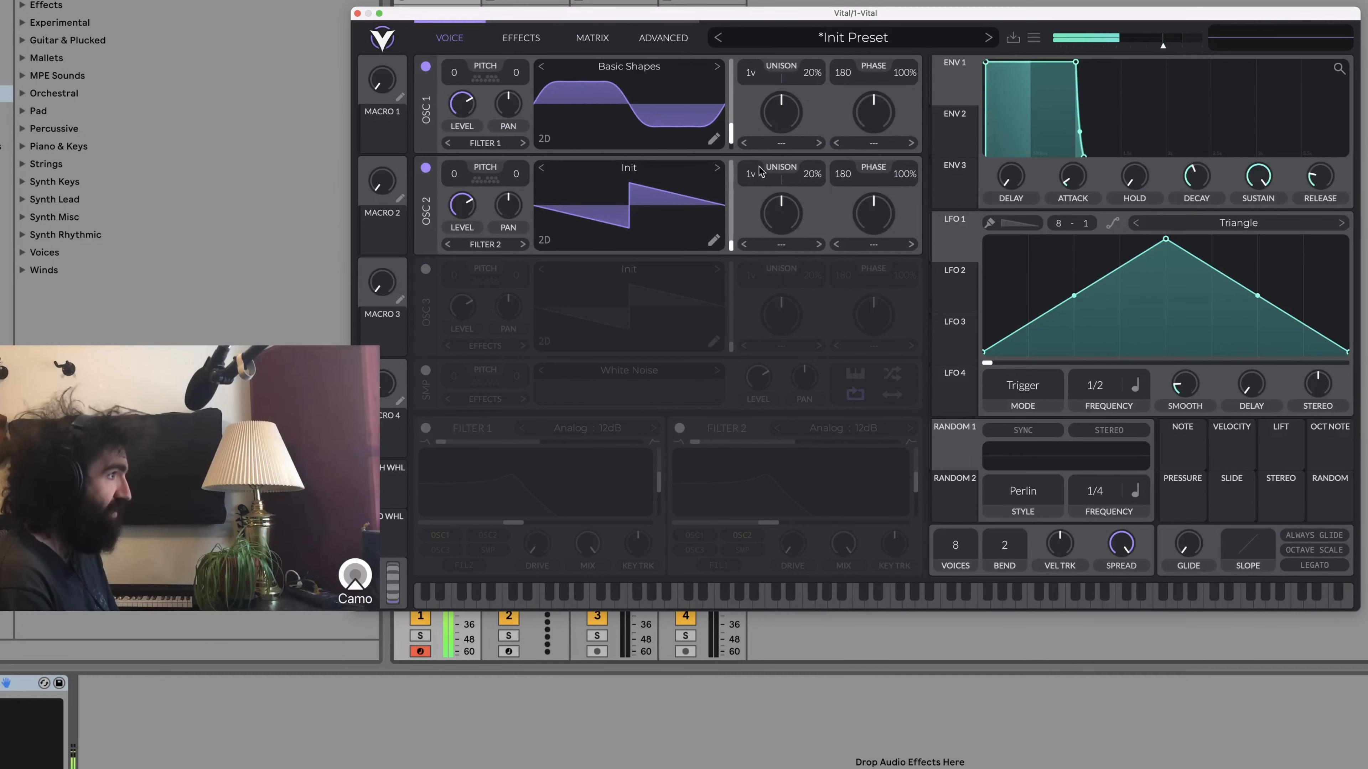
left_click(719, 172)
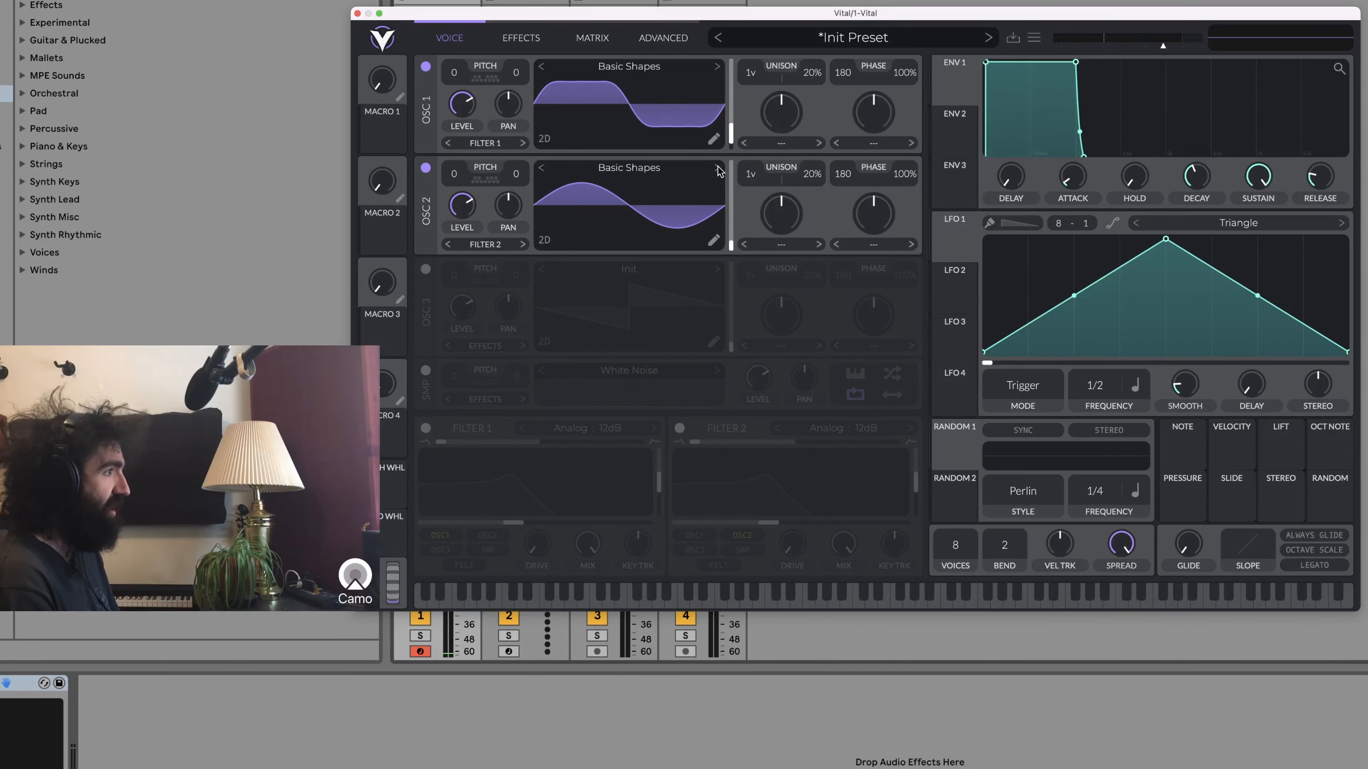
left_click(660, 171)
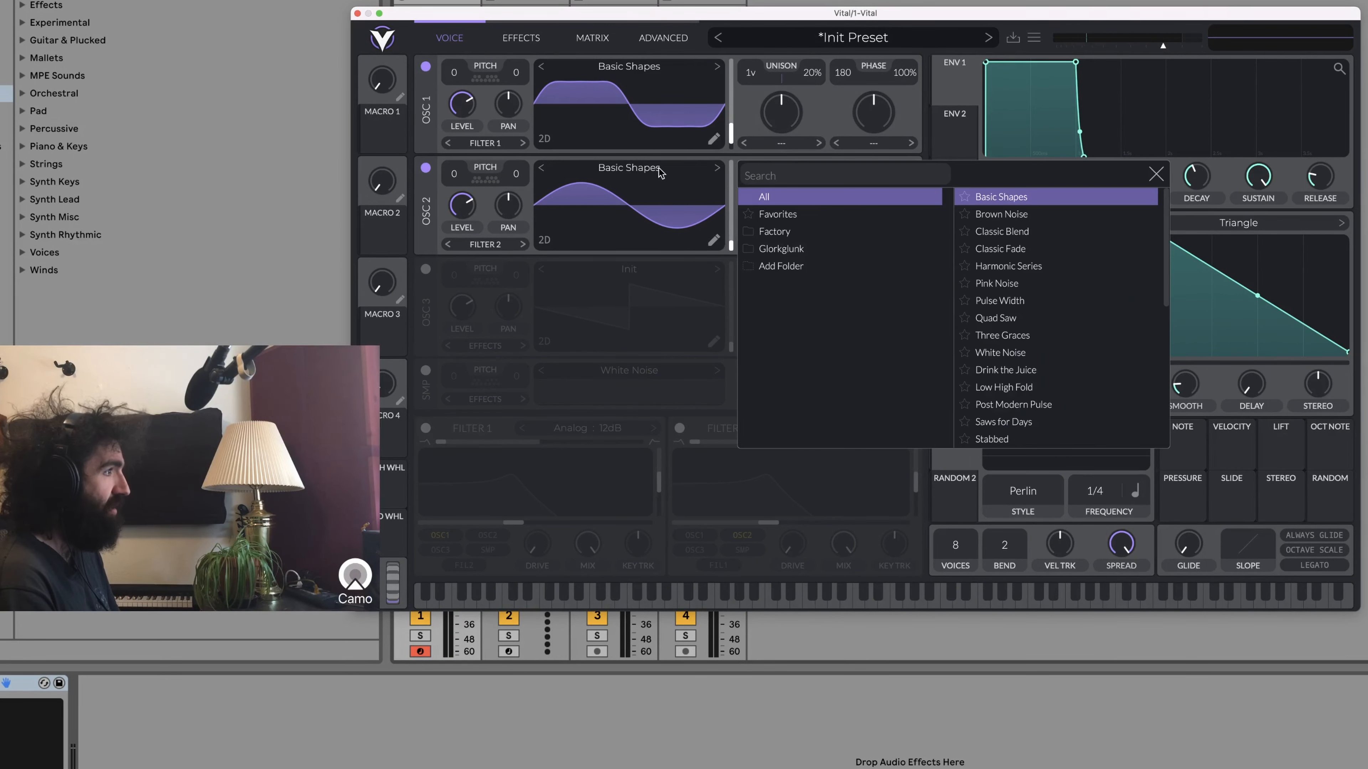
left_click(1148, 174)
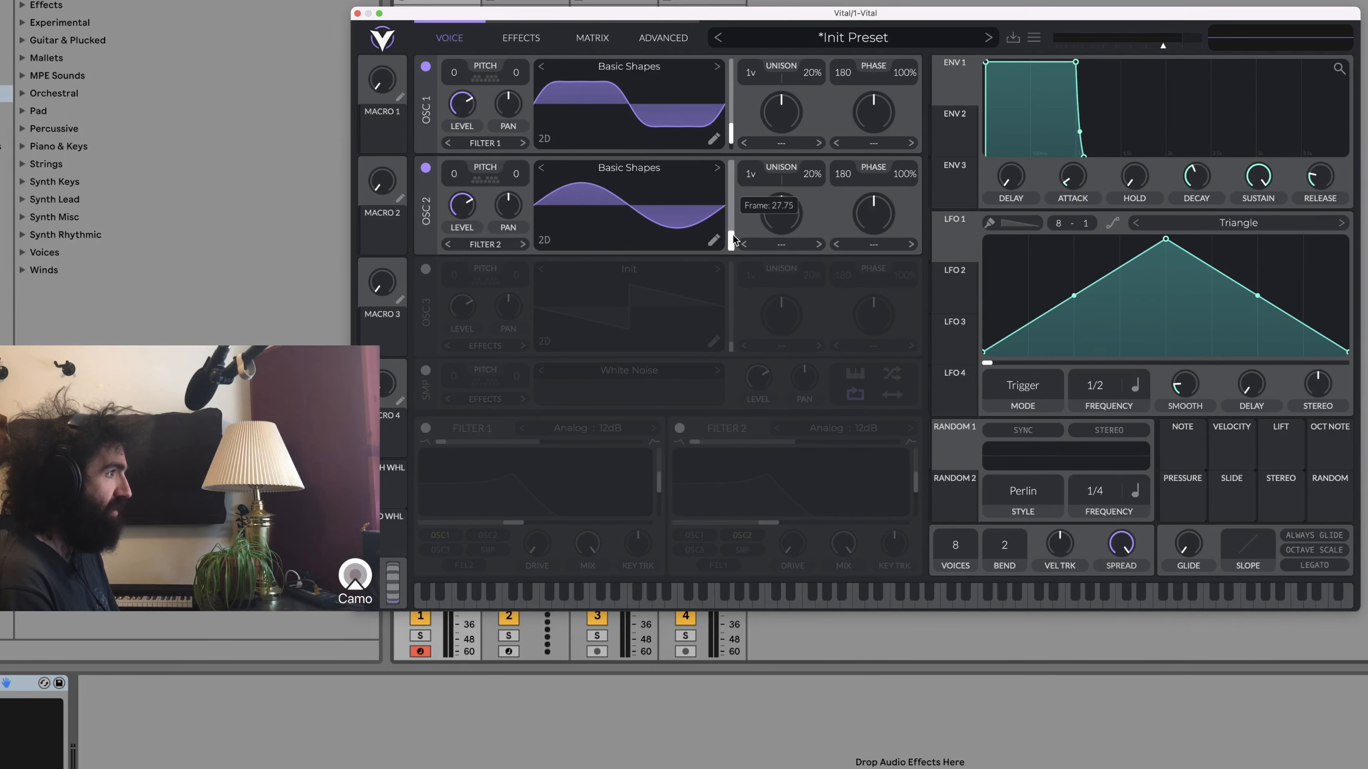
left_click_drag(732, 234, 732, 230)
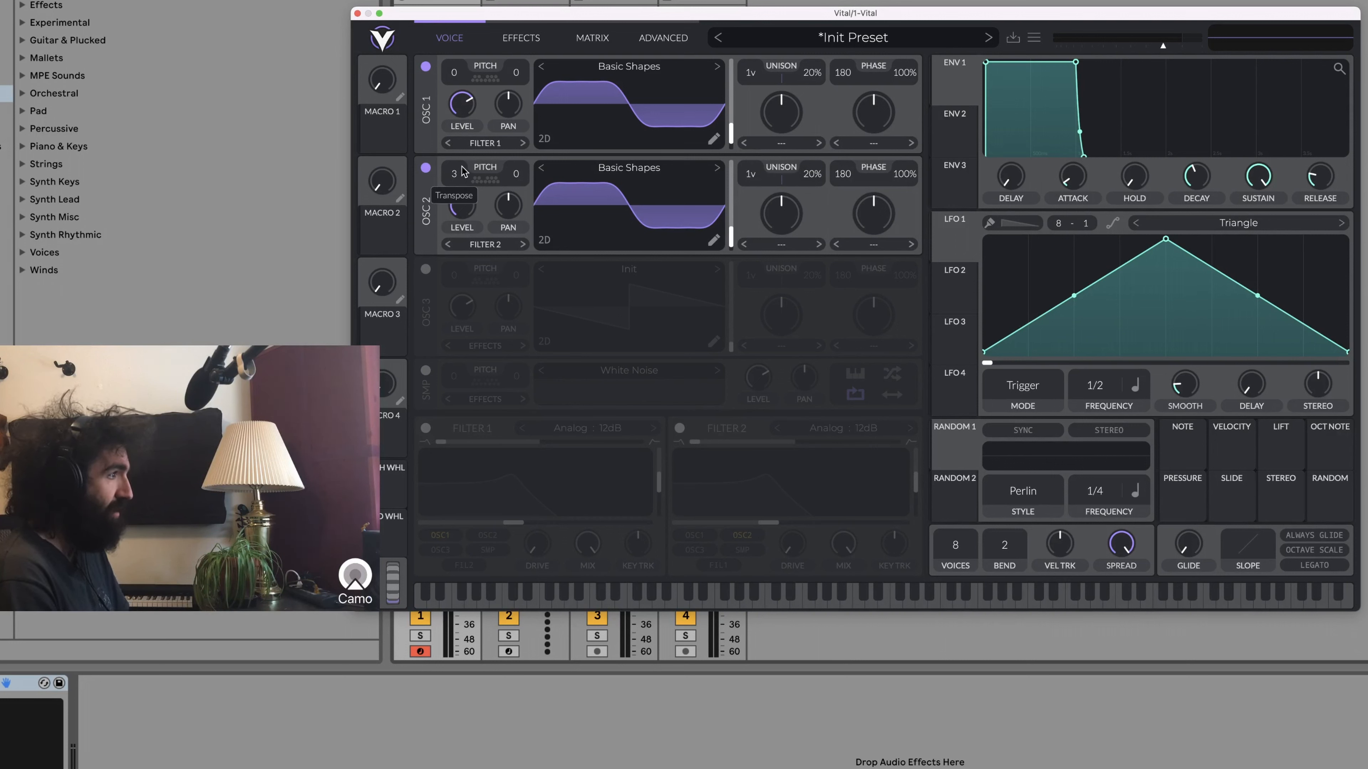
Transpose oscillator 2 up 7 semitones and compare the sound with that oscillator switched off and back on.
left_click_drag(463, 167, 438, 123)
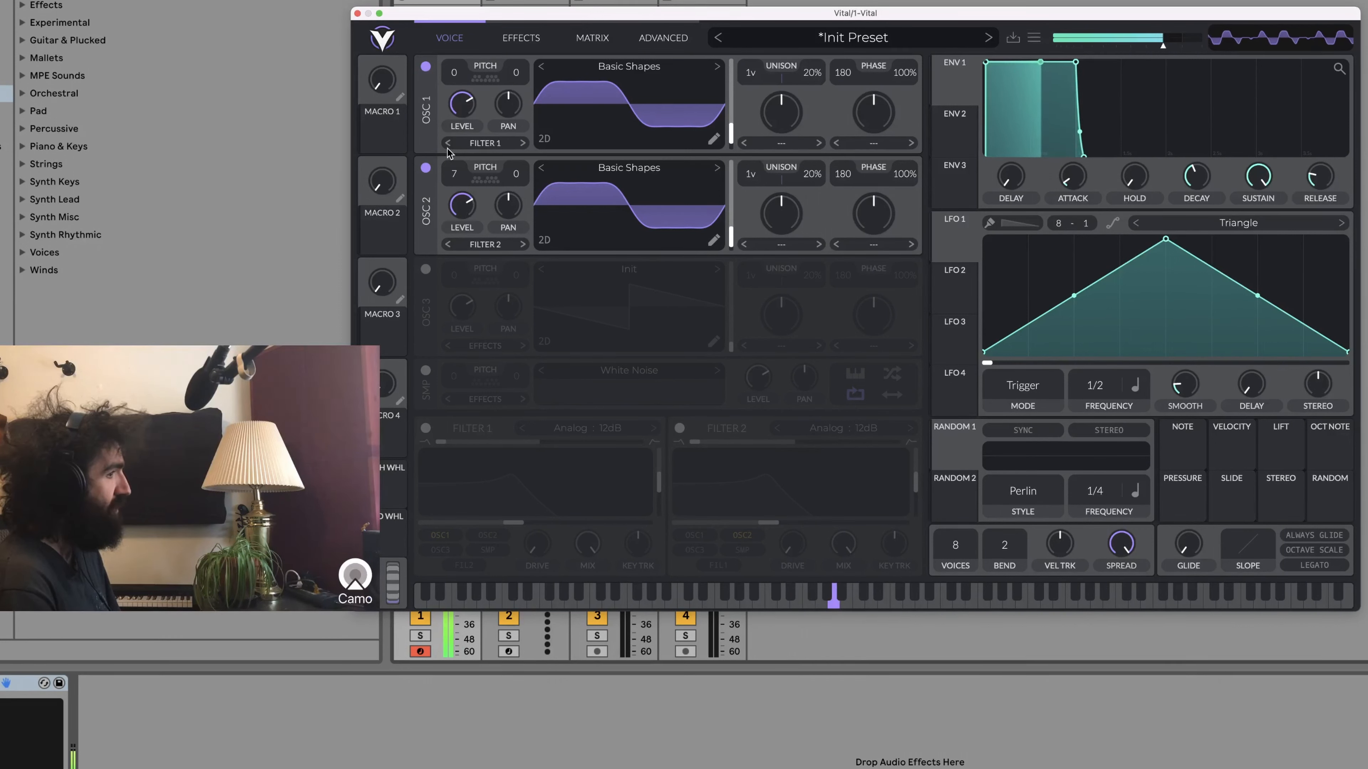
left_click(425, 169)
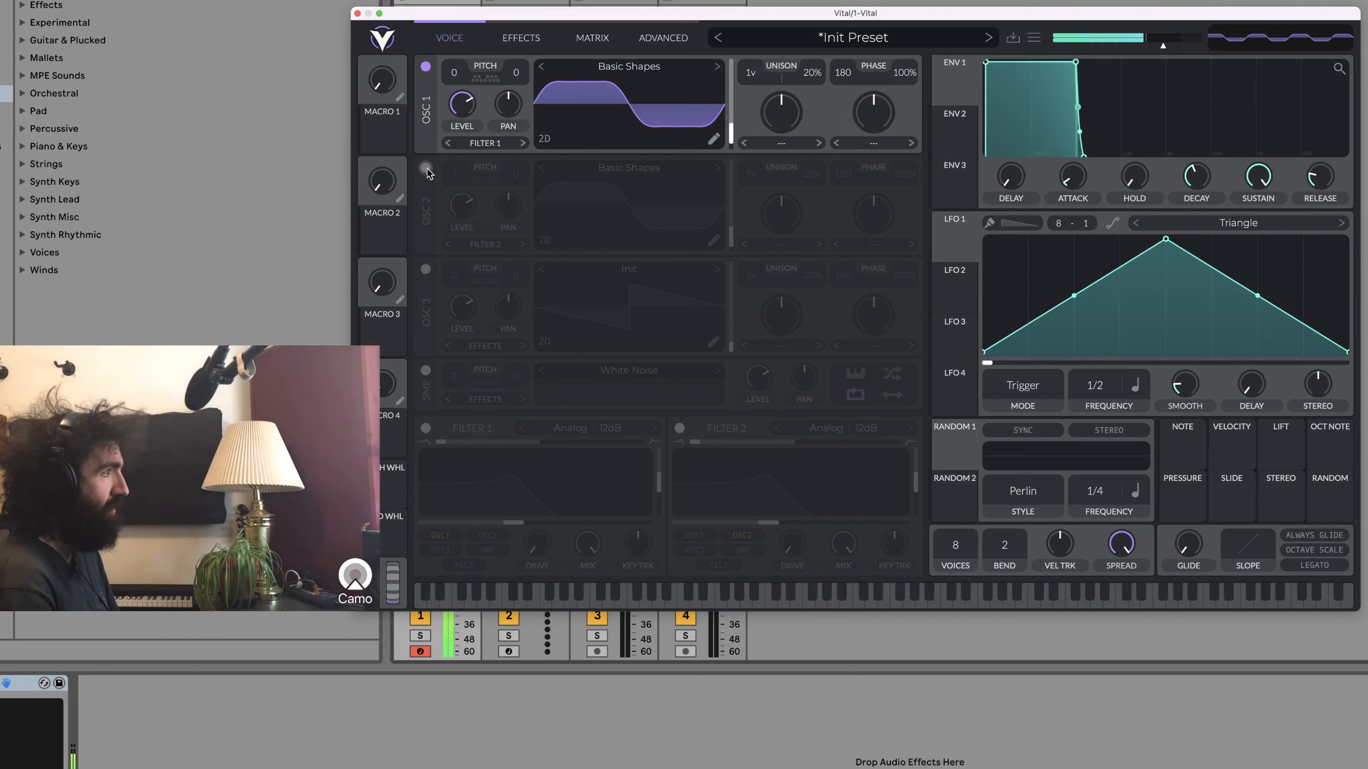
left_click(426, 169)
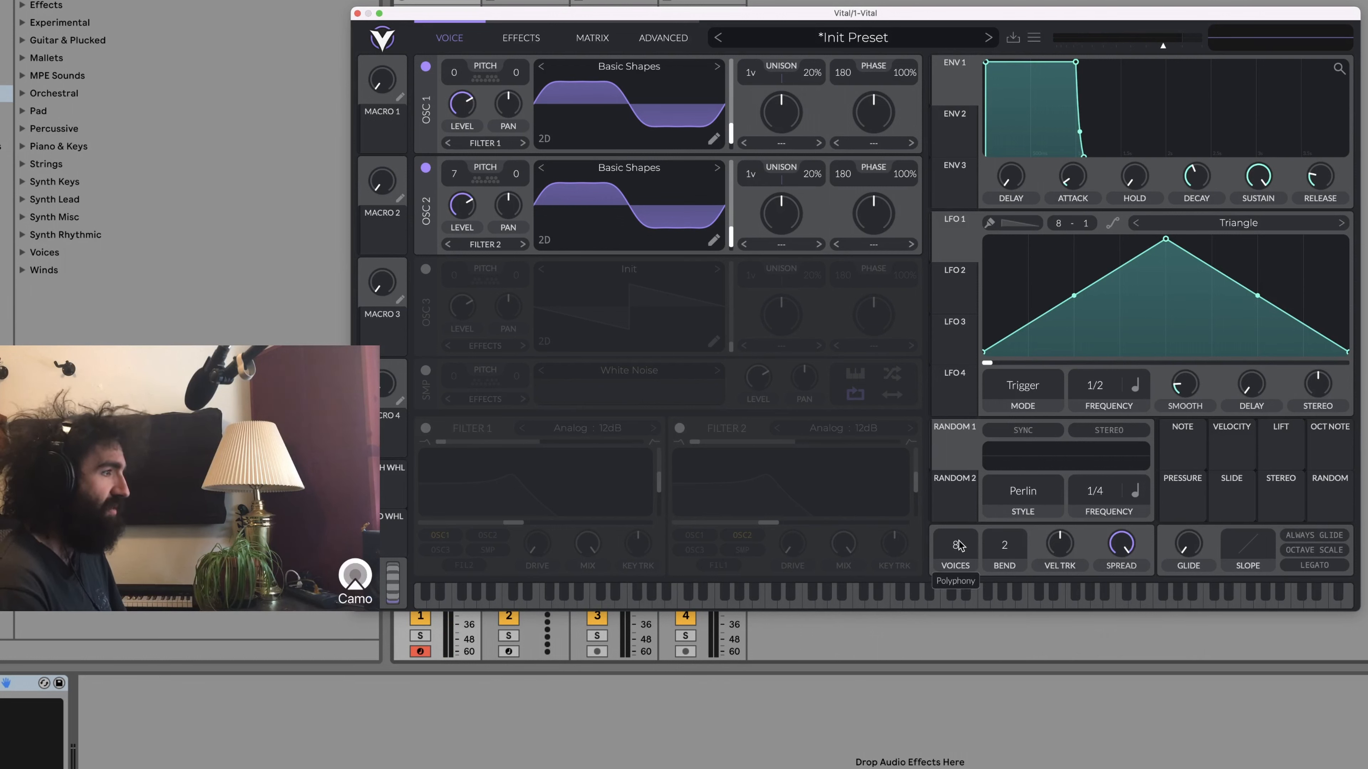
Make the synth monophonic by reducing the voices to 1.
left_click_drag(960, 541, 962, 554)
left_click_drag(967, 609, 963, 632)
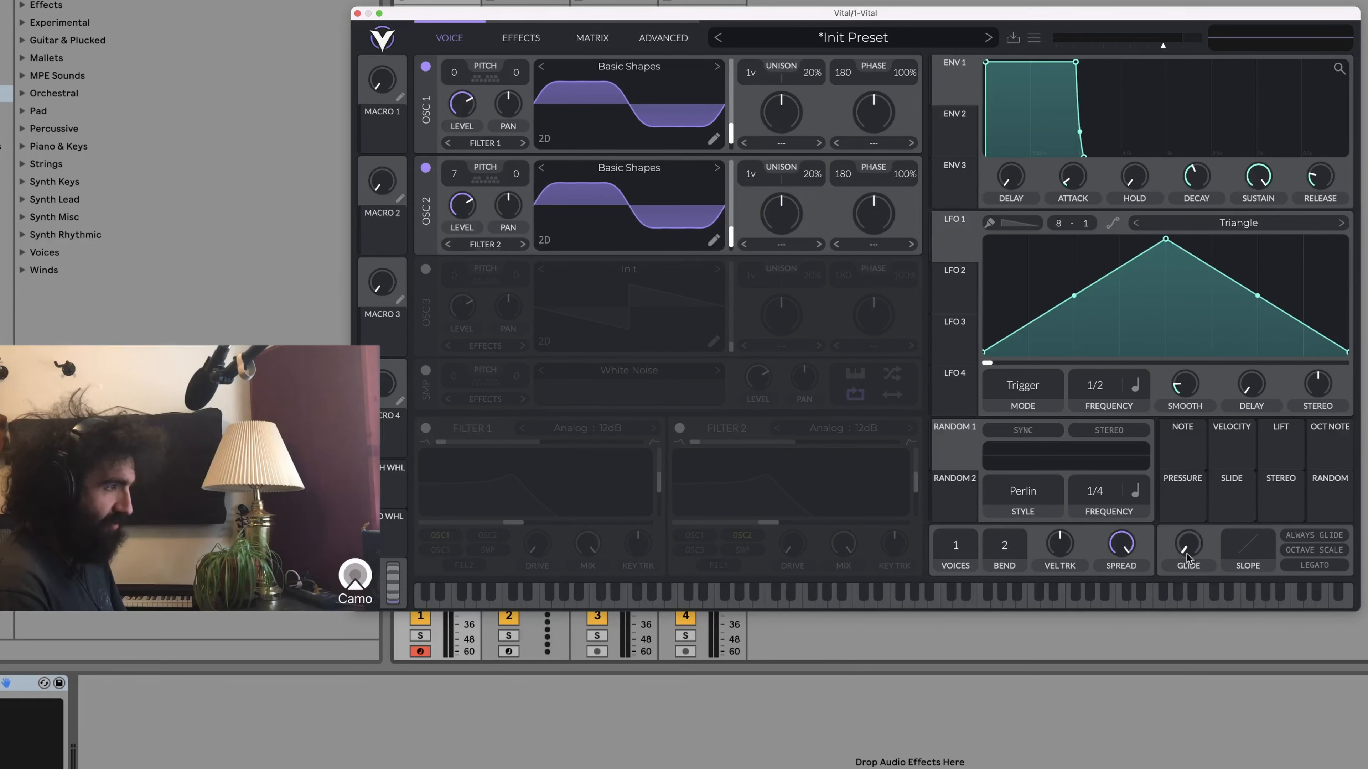
Try a long glide time and a shorter one of about 0.091 secs, and return glide to zero.
left_click_drag(1194, 555, 1204, 513)
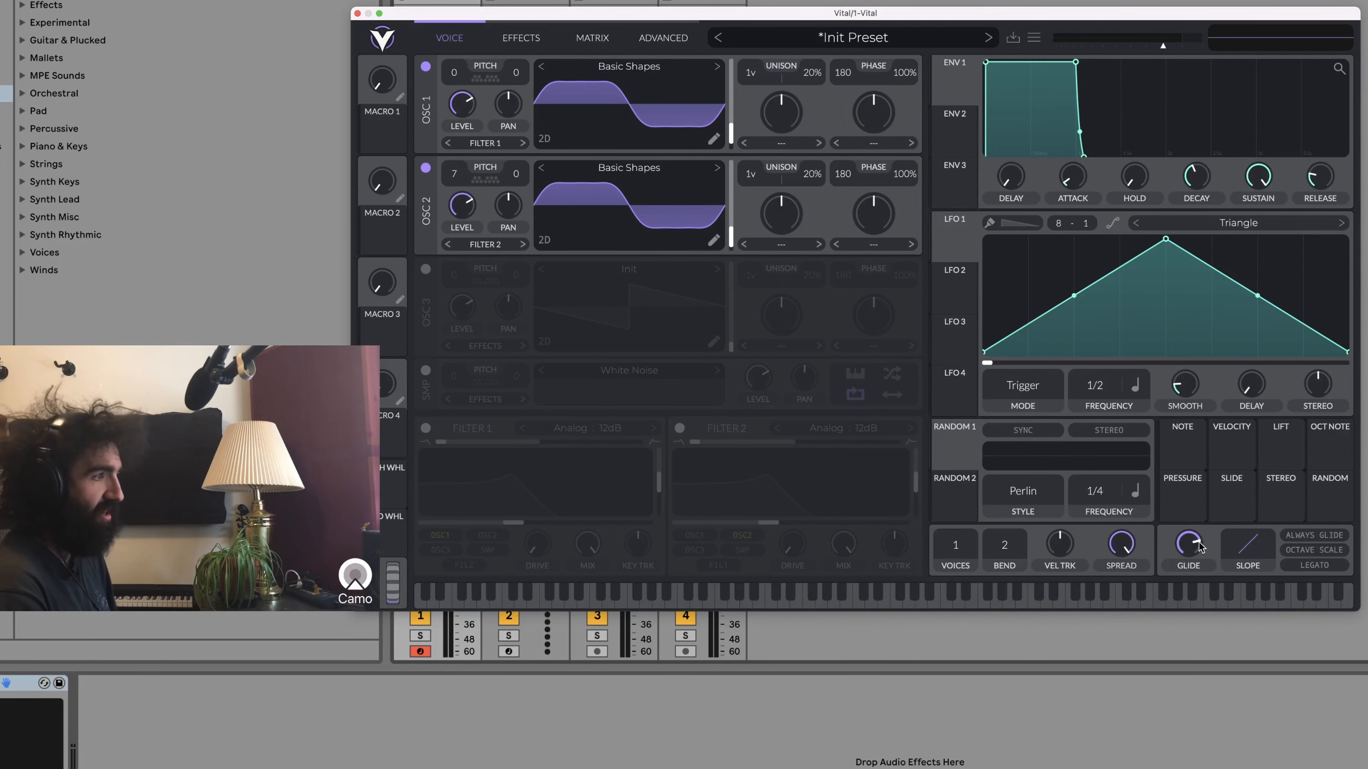
left_click_drag(1202, 542, 1202, 568)
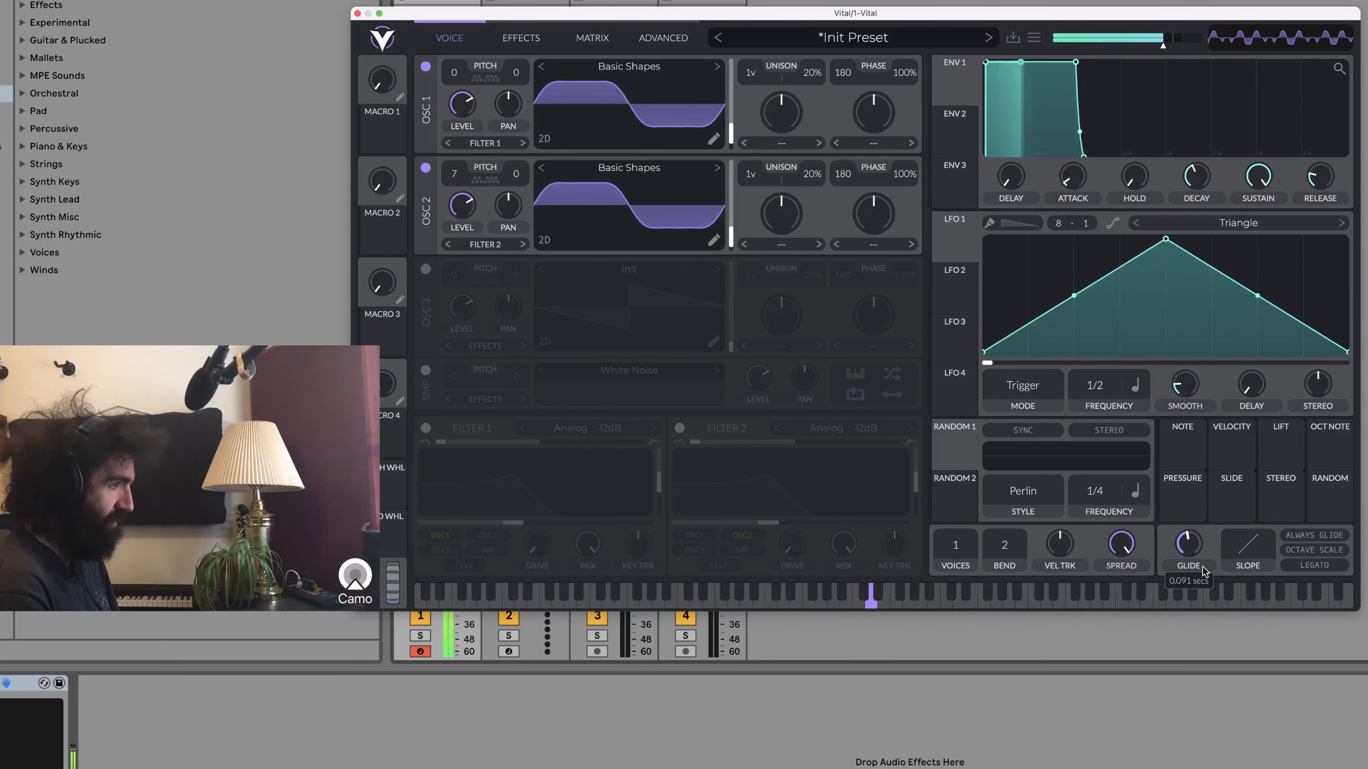
left_click_drag(1199, 552, 1186, 602)
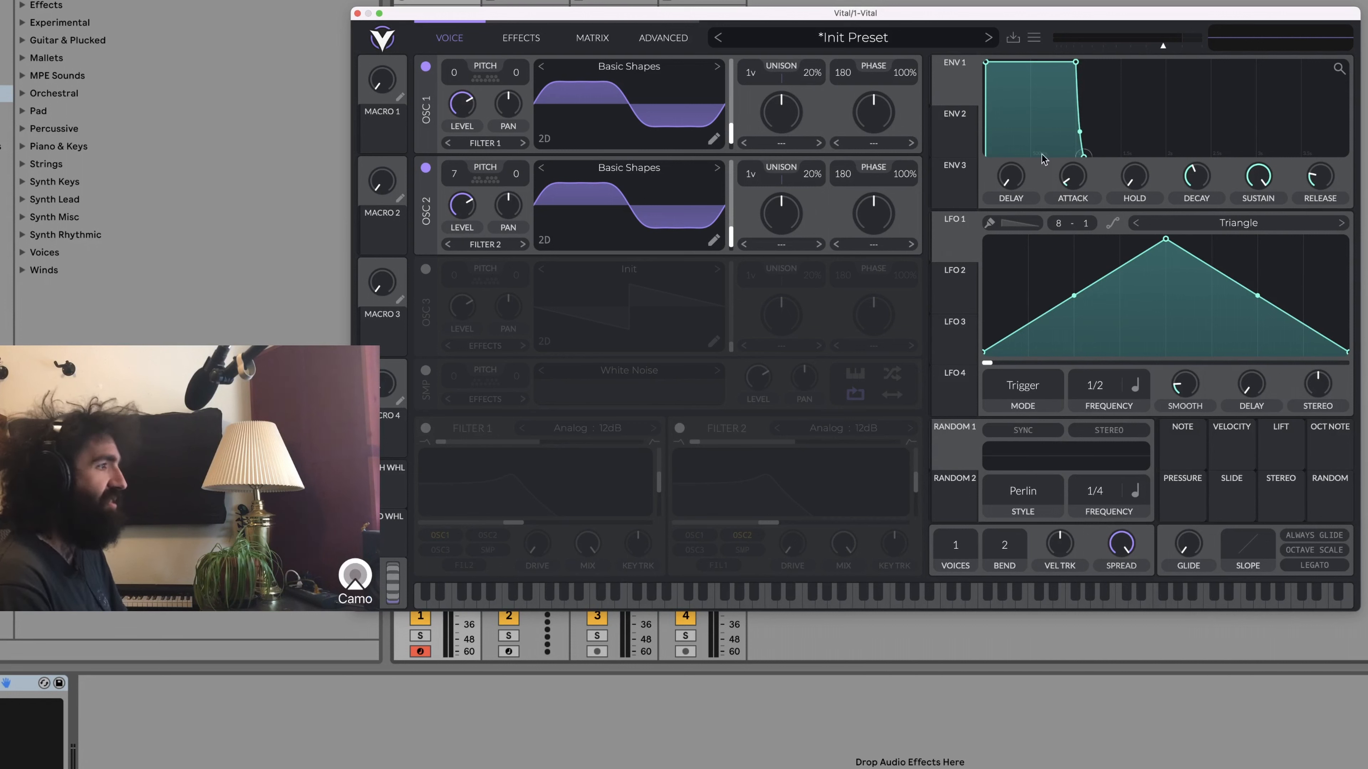
Try a short delay on envelope 1 and return the delay to zero.
left_click_drag(1012, 185, 1019, 160)
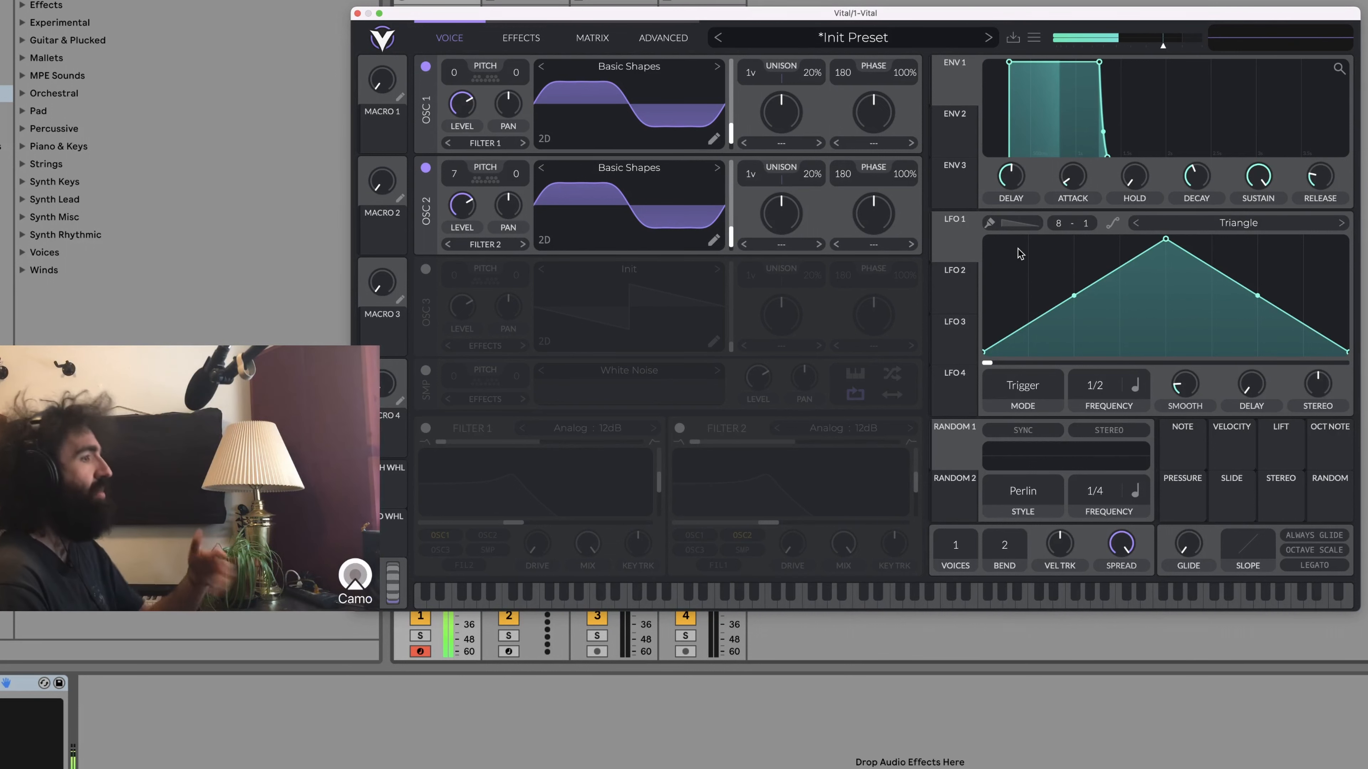
left_click_drag(1005, 183, 1008, 218)
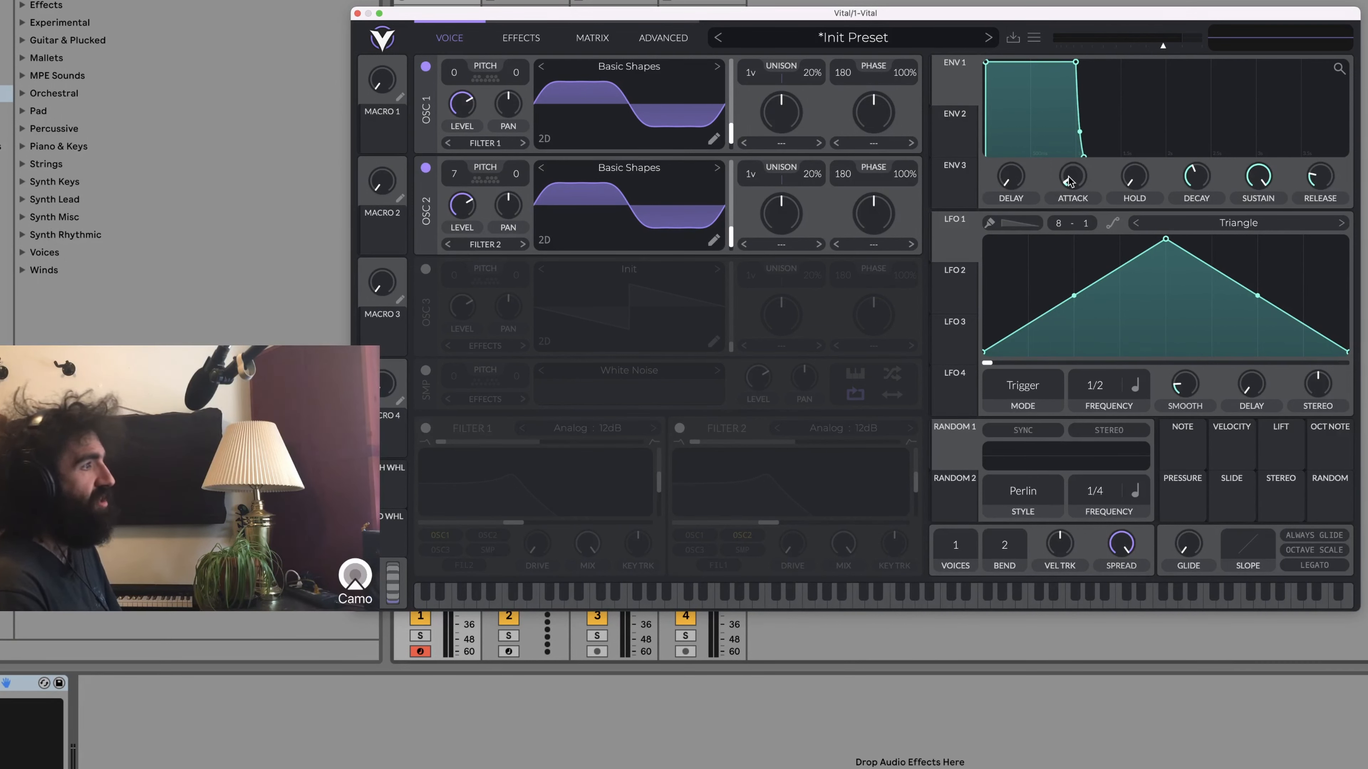
Shape envelope 1 with a moderate attack ramp, a short decay and the sustain lowered to roughly two thirds.
mouse_move(1073, 185)
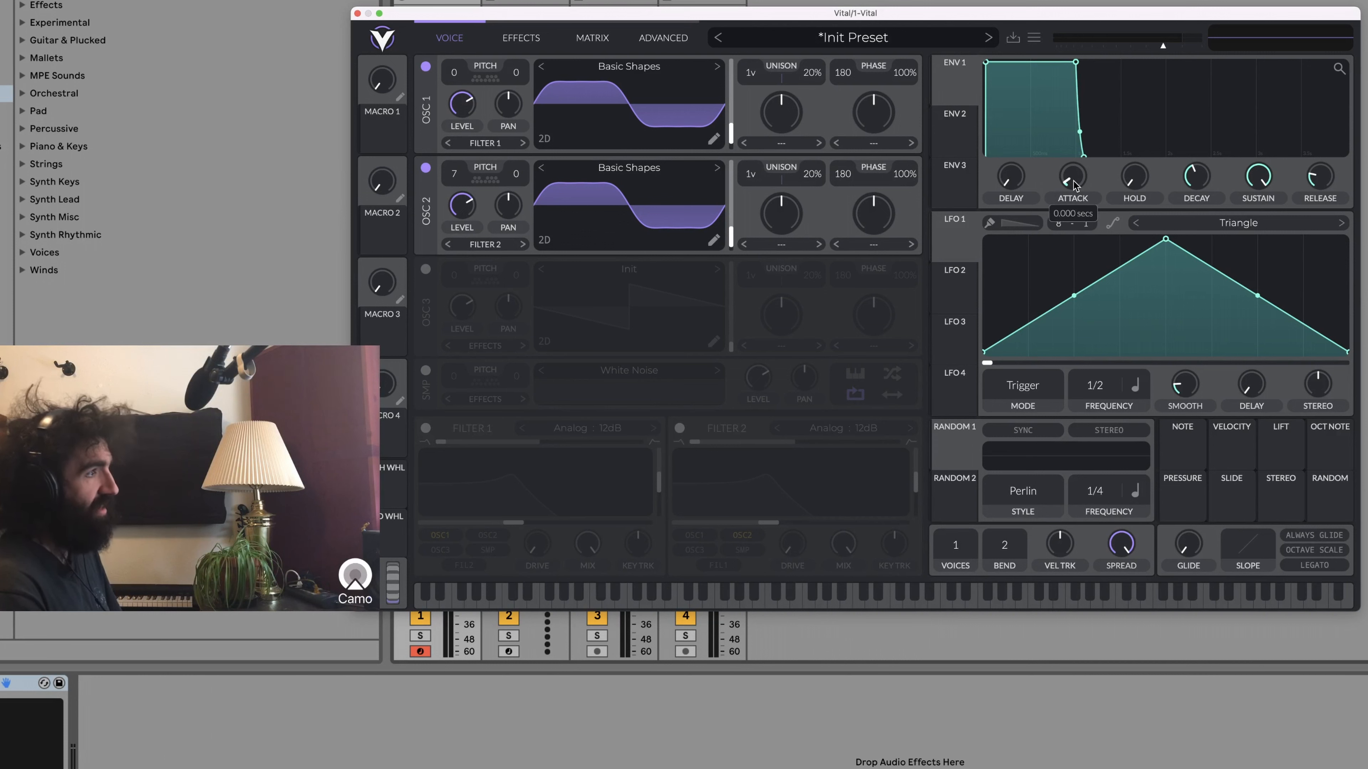
left_click_drag(1073, 185, 1078, 163)
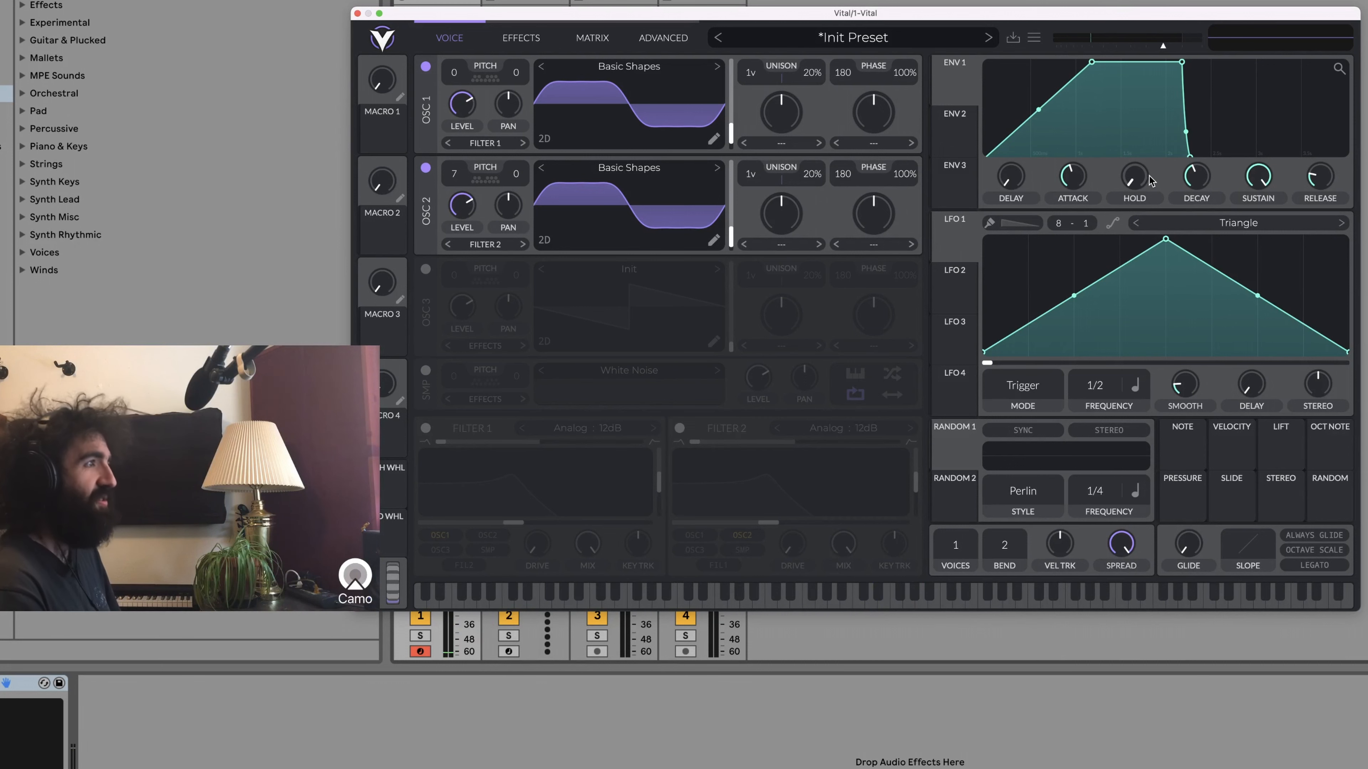
left_click(1263, 180)
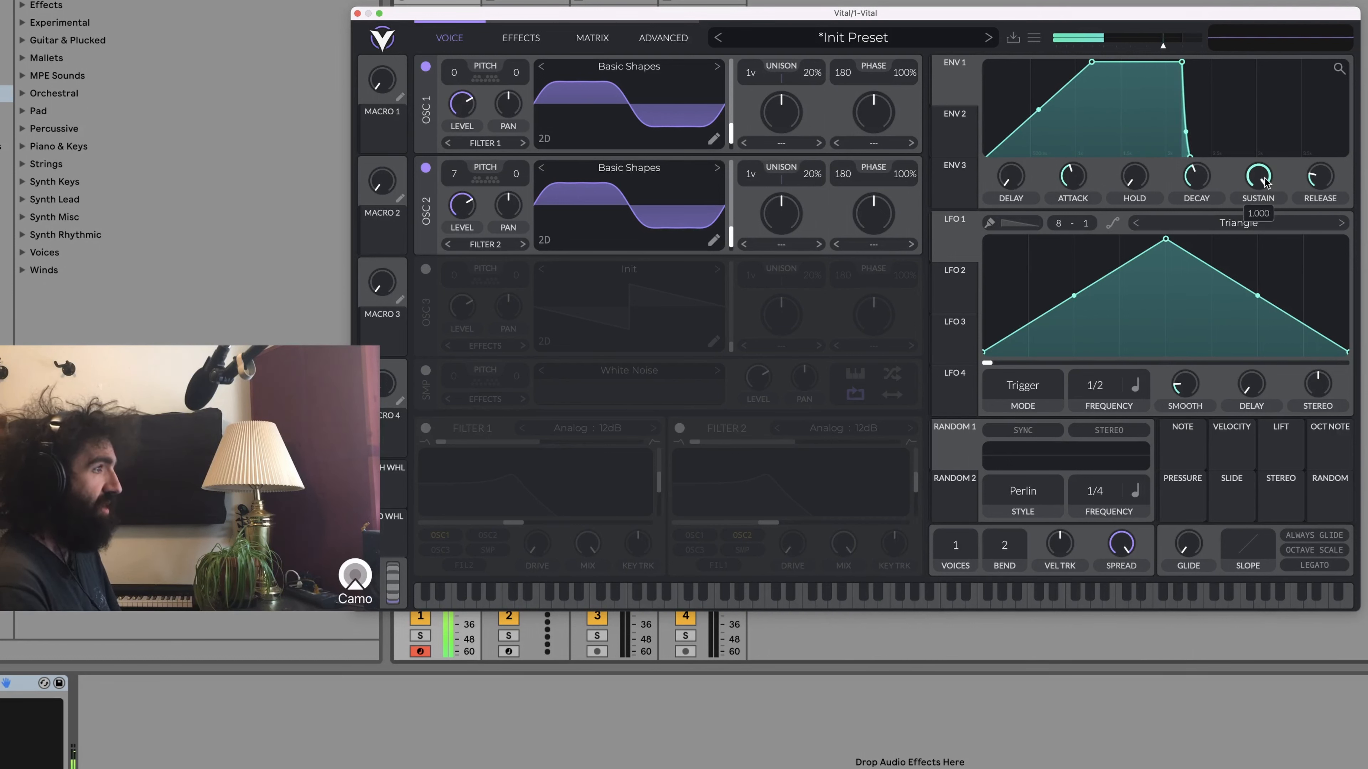
left_click_drag(1262, 186, 1260, 226)
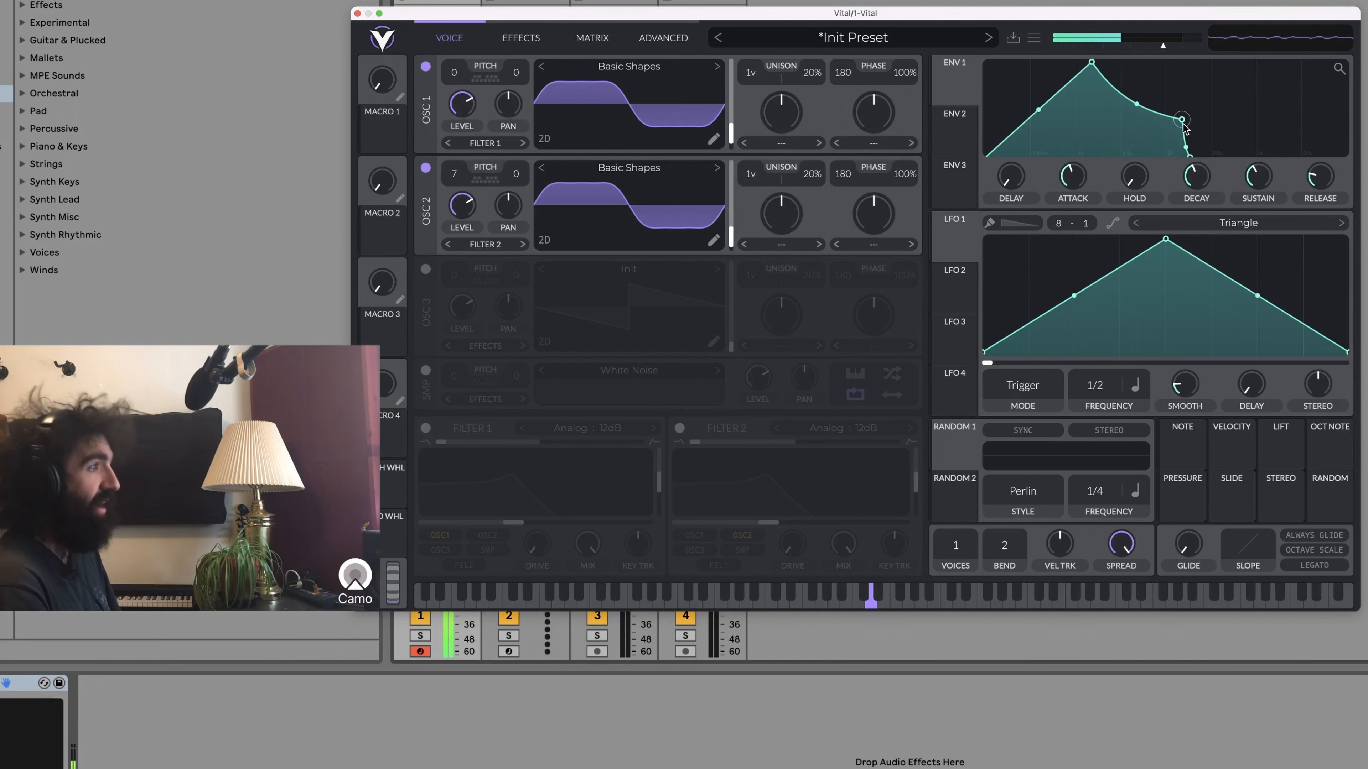
left_click_drag(1257, 180, 1264, 166)
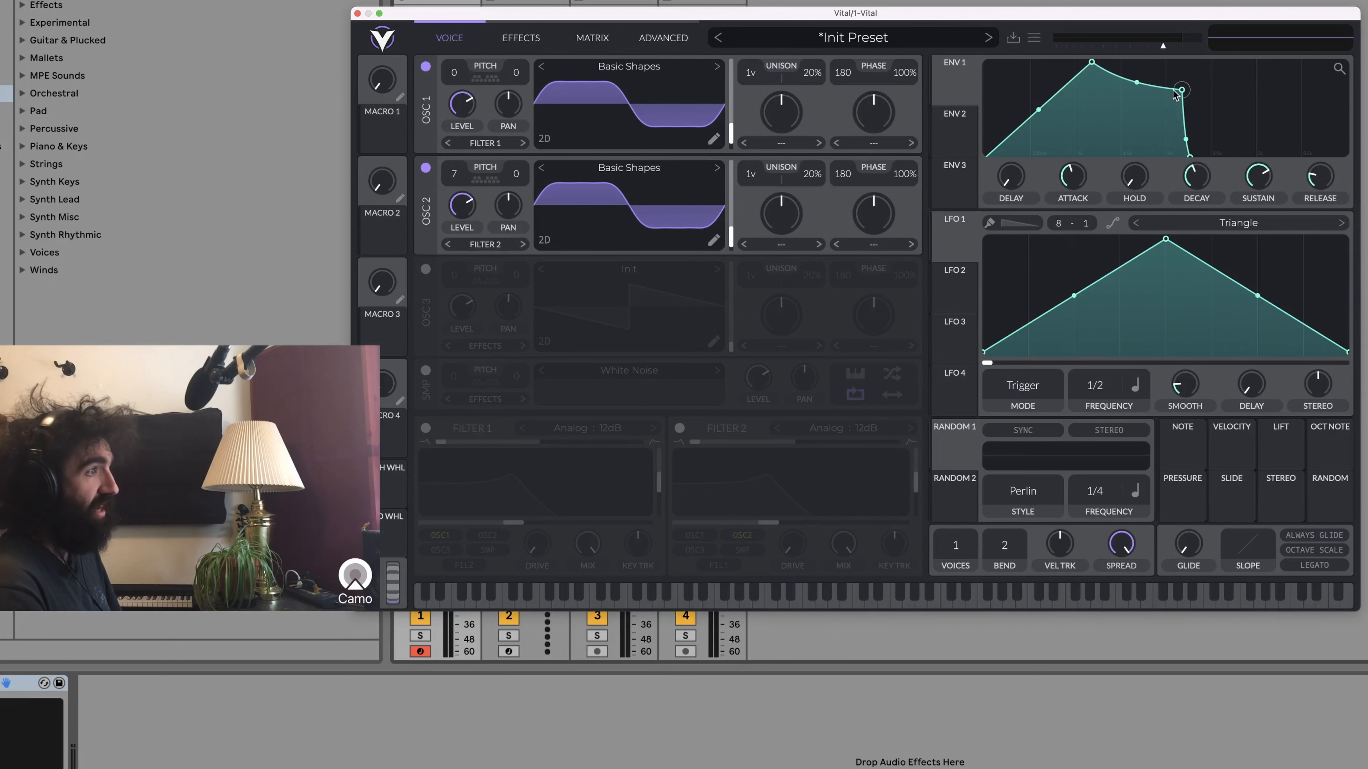
left_click_drag(1205, 180, 1204, 190)
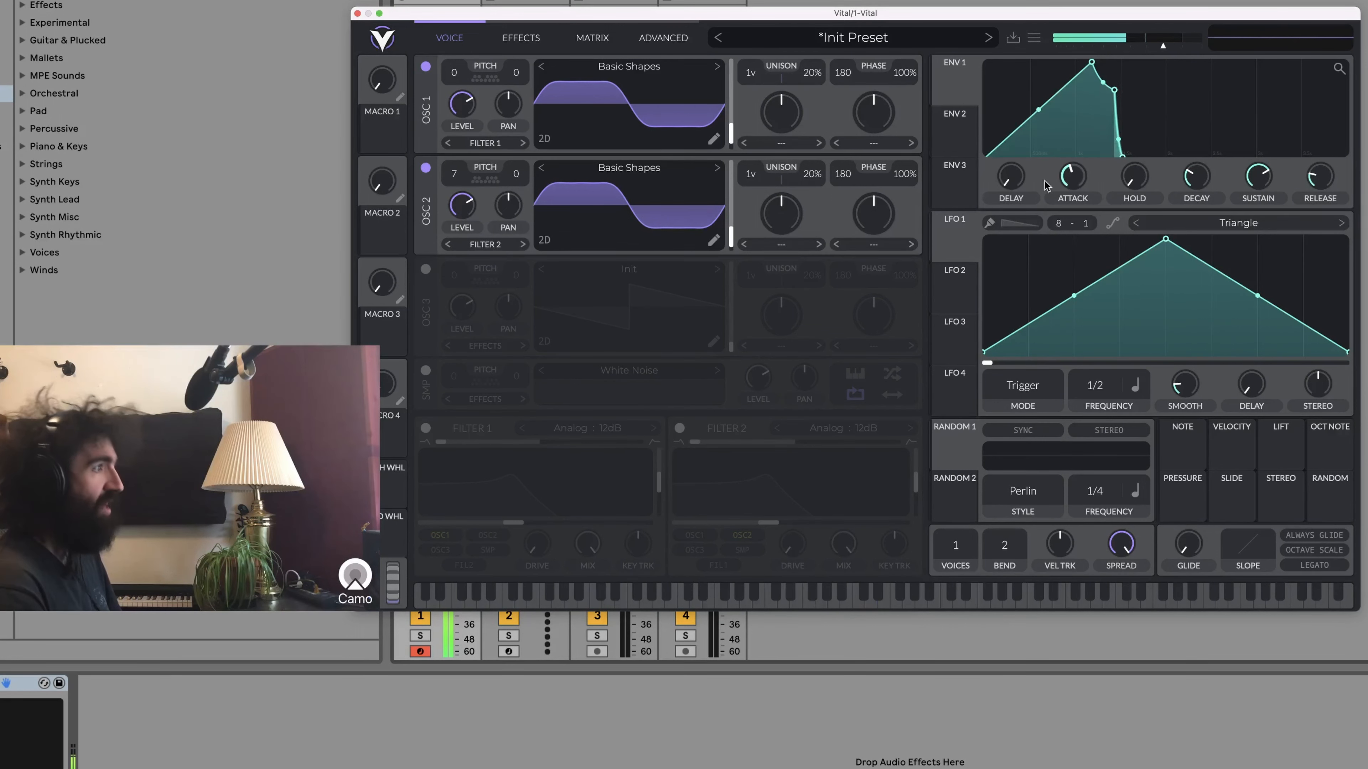
left_click_drag(1065, 183, 1086, 193)
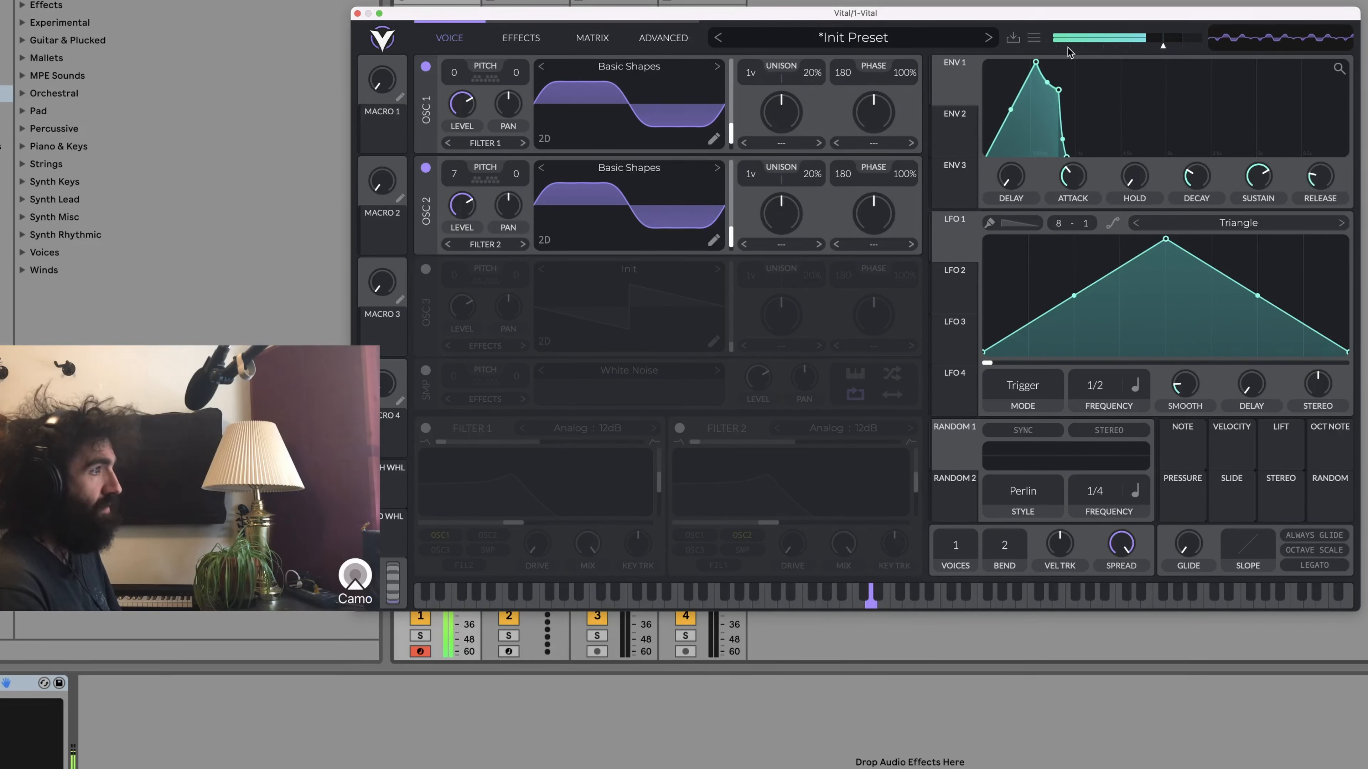
Lengthen envelope 1's decay to a moderate slope and lower its sustain to 0.458.
left_click_drag(1195, 179, 1198, 168)
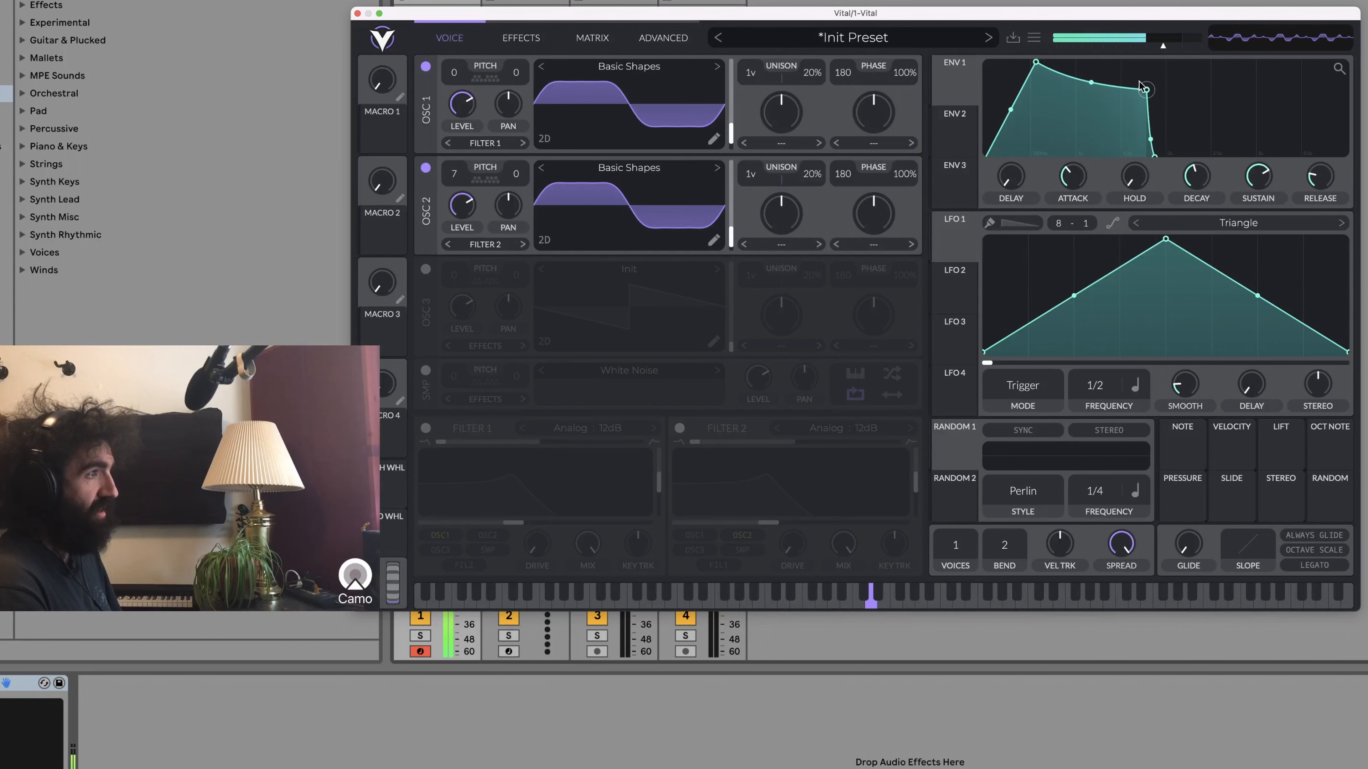
left_click_drag(1147, 91, 1249, 90)
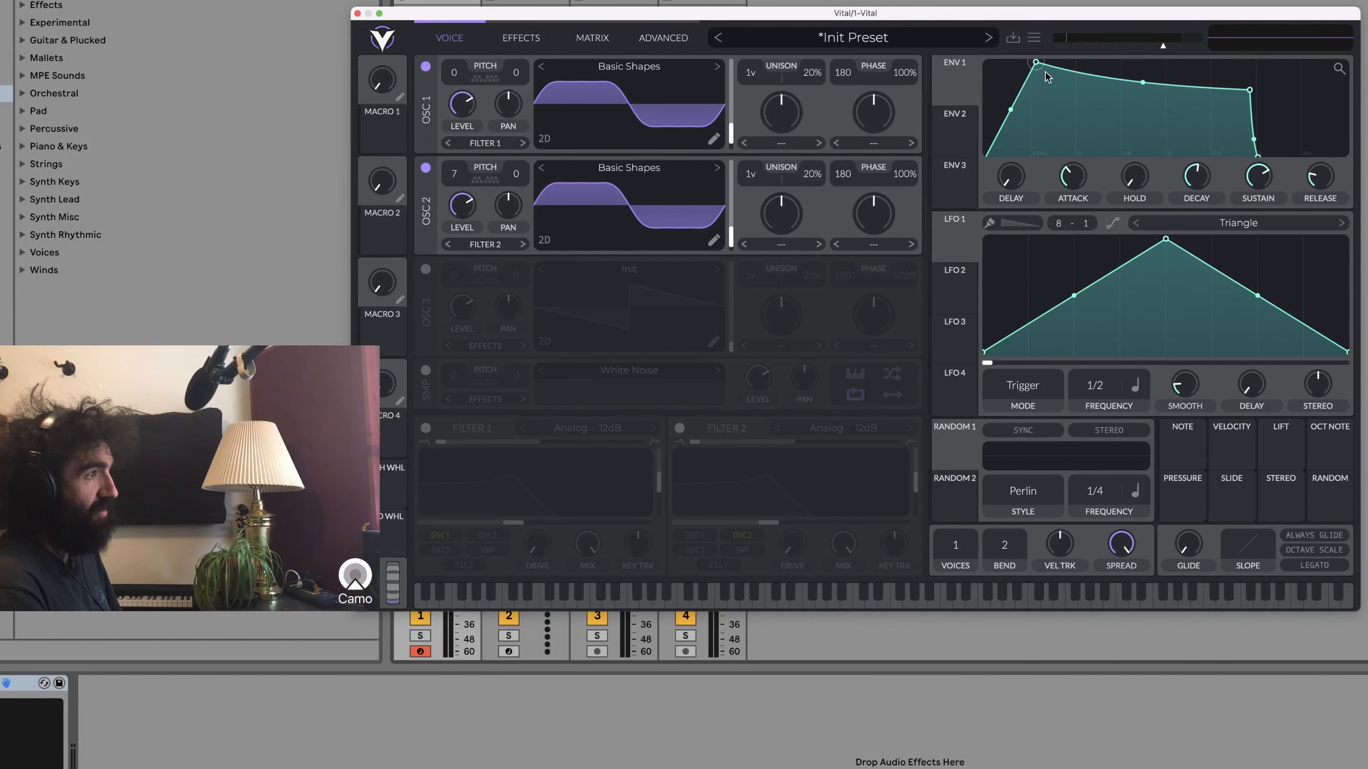
left_click_drag(1266, 185, 1260, 194)
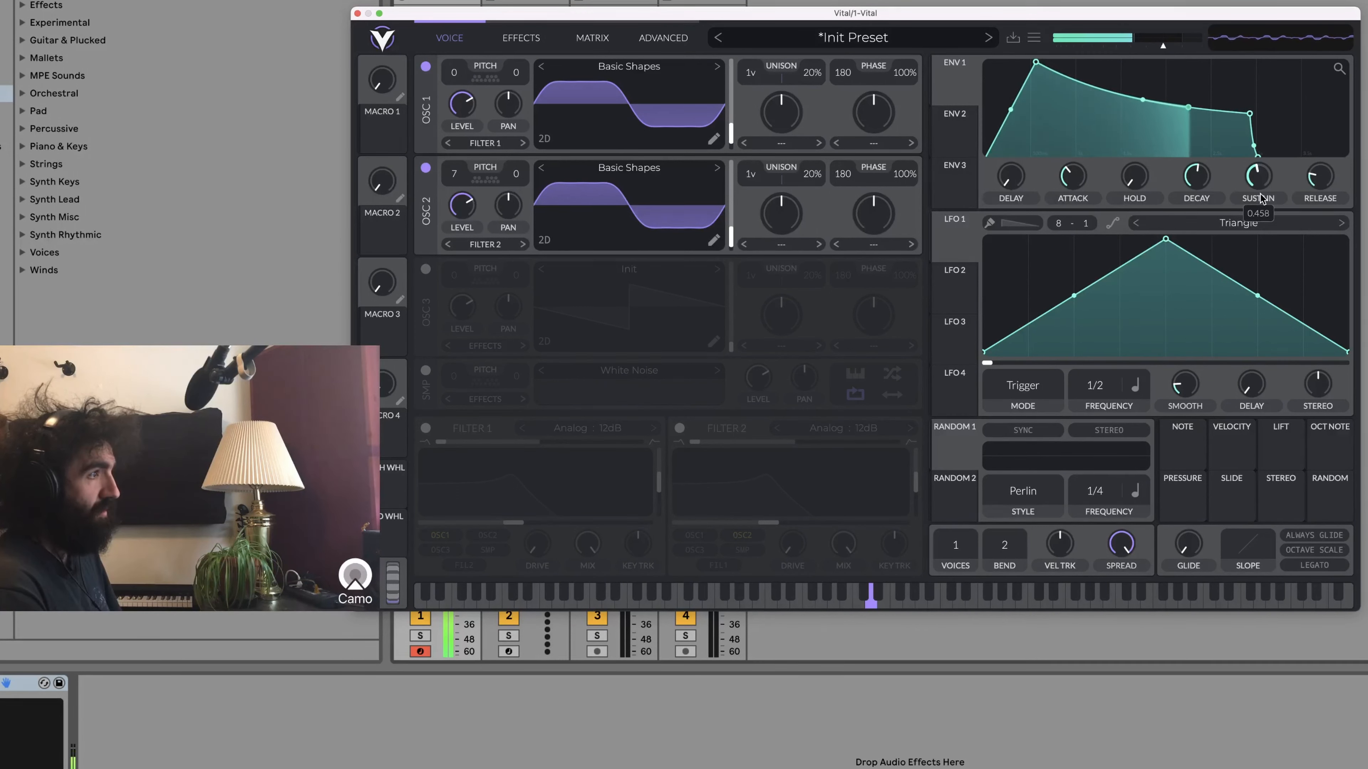
left_click_drag(1196, 179, 1195, 186)
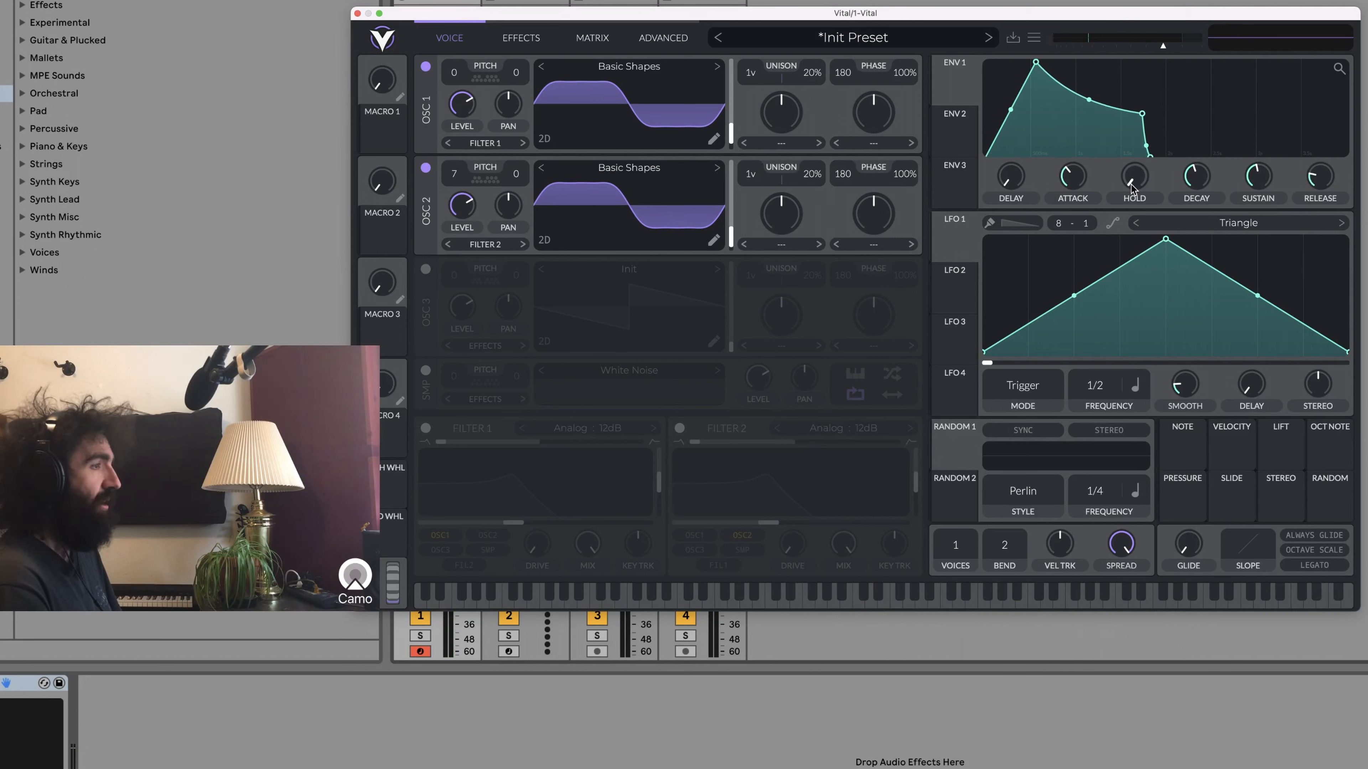
Reshape envelope 1 with a moderate hold, a longer release and a shorter attack.
mouse_move(1134, 194)
left_click_drag(1134, 187, 1140, 161)
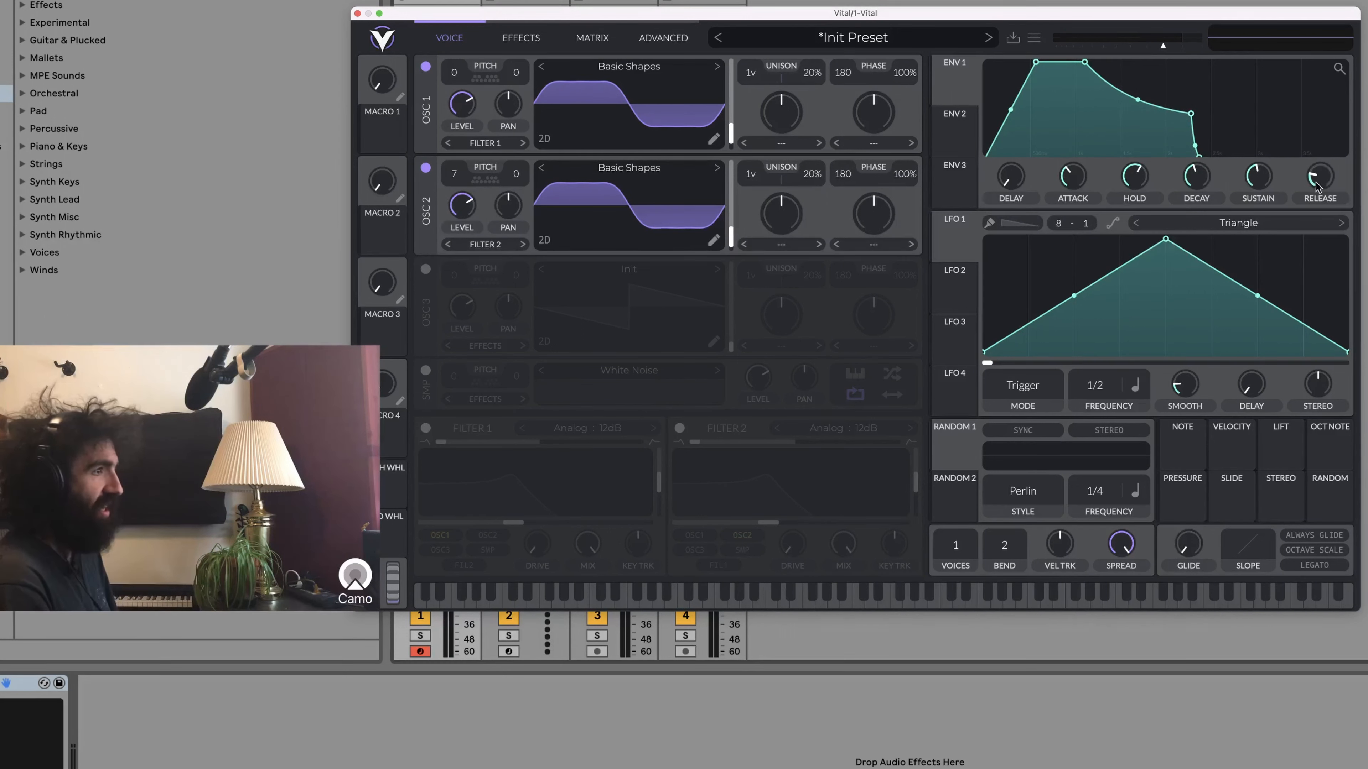
left_click_drag(1303, 182, 1310, 172)
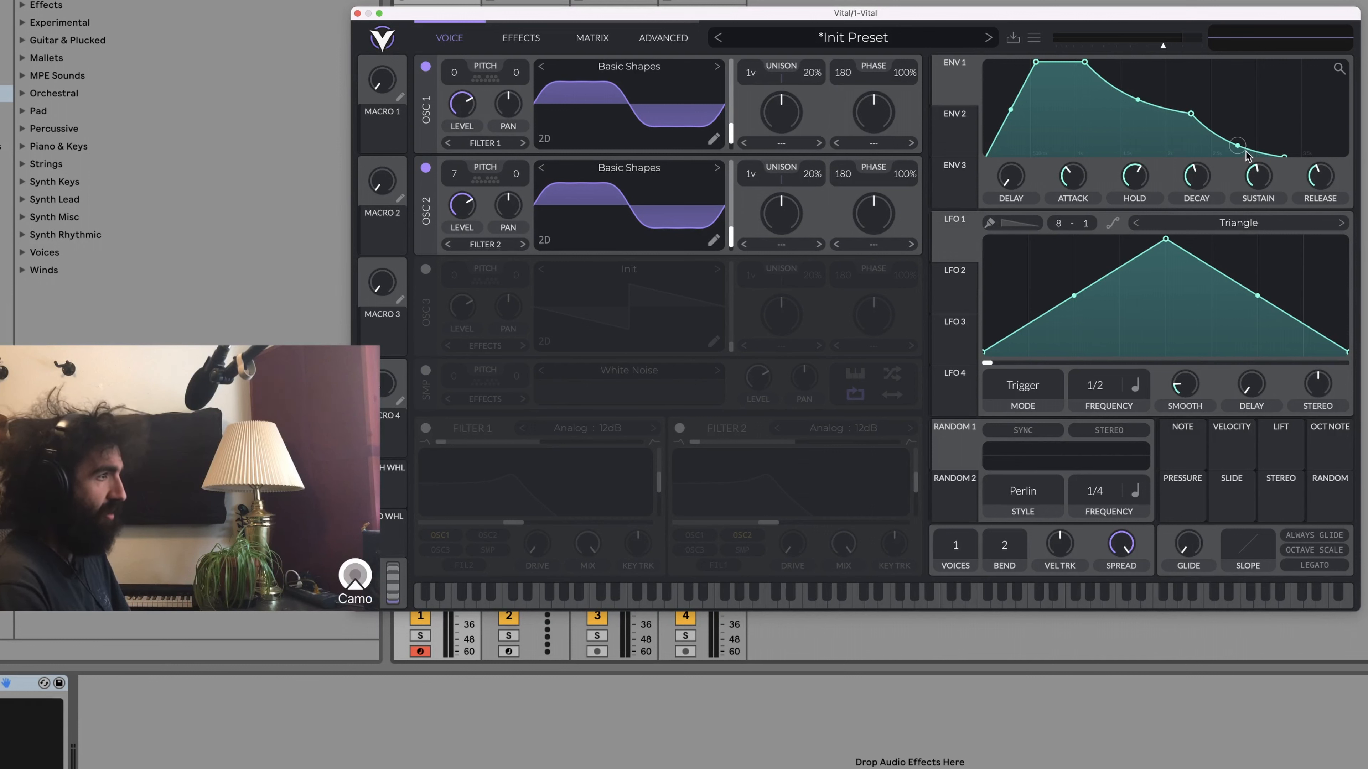
left_click_drag(1073, 173, 1079, 189)
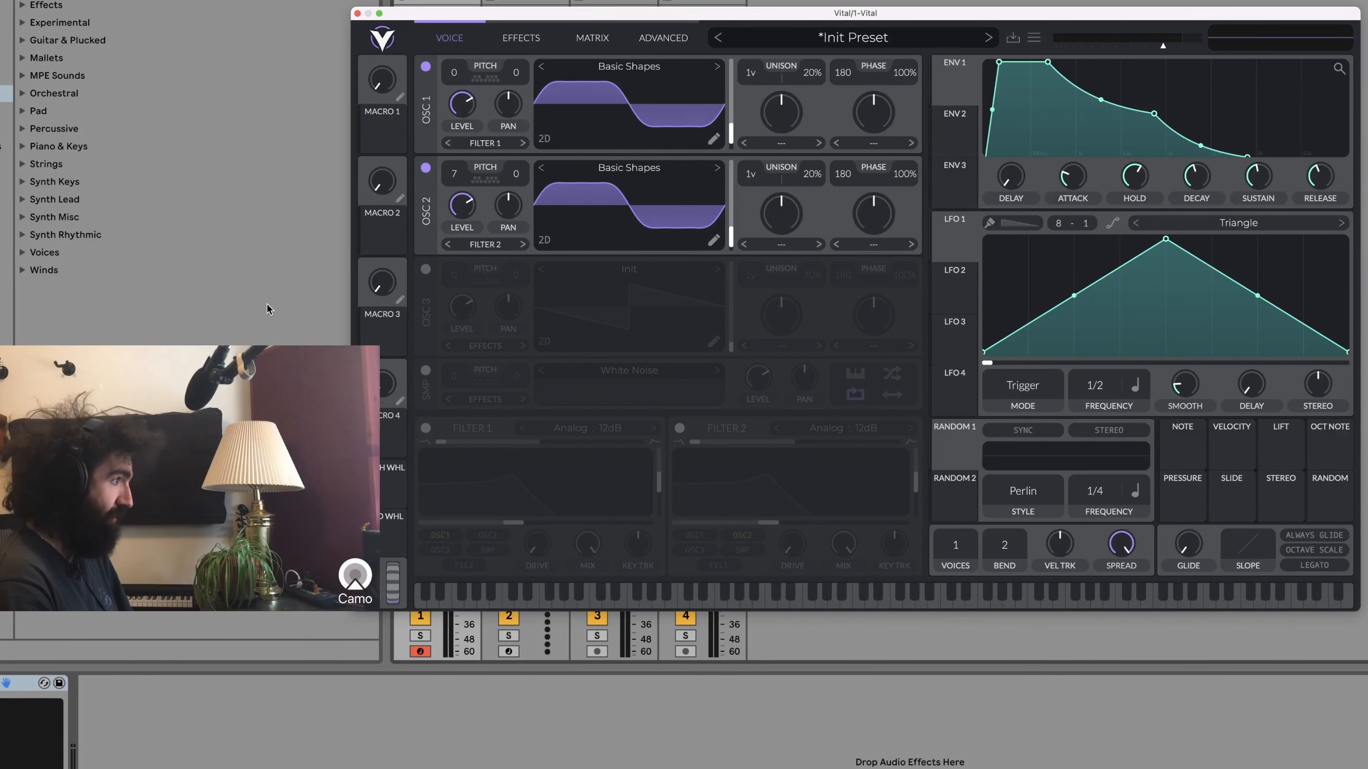
Enable Filter 1 and route oscillator 2 into it alongside oscillator 1.
left_click(426, 429)
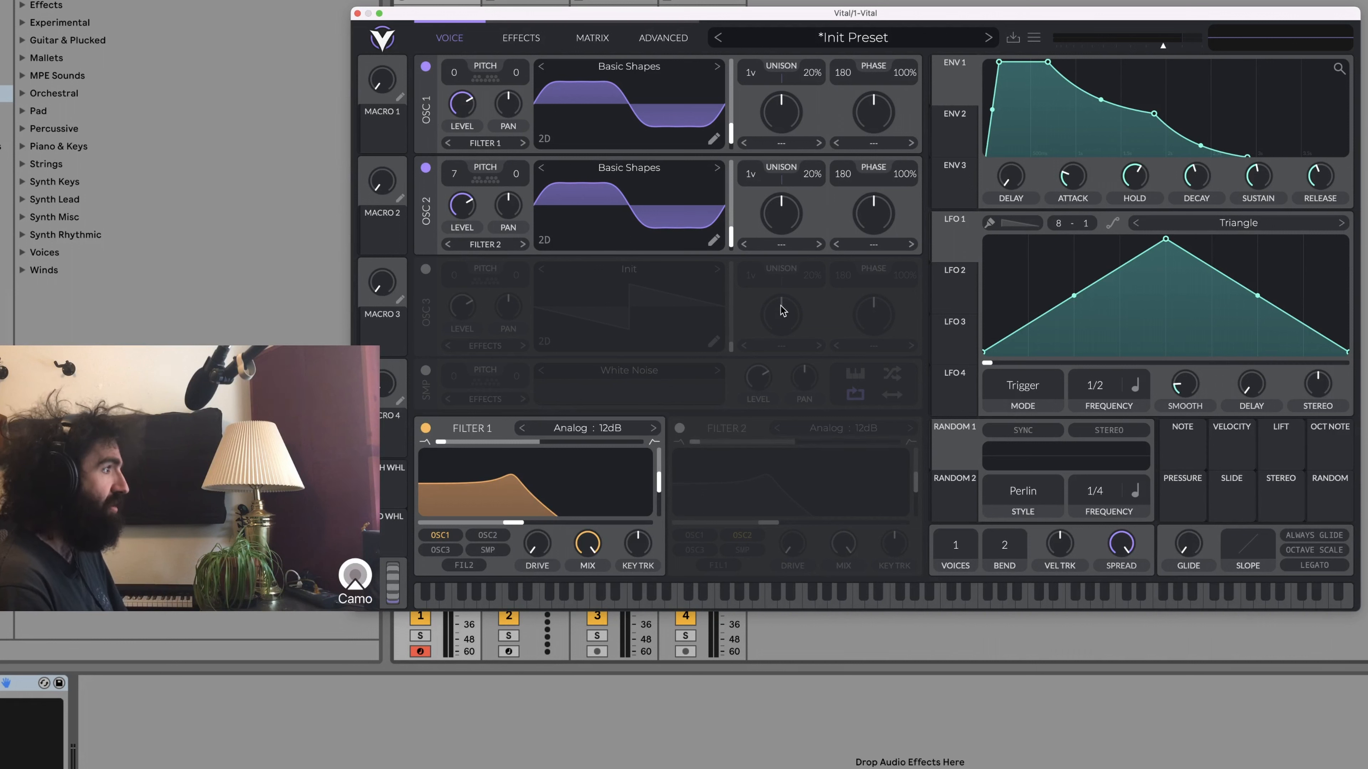
left_click(449, 247)
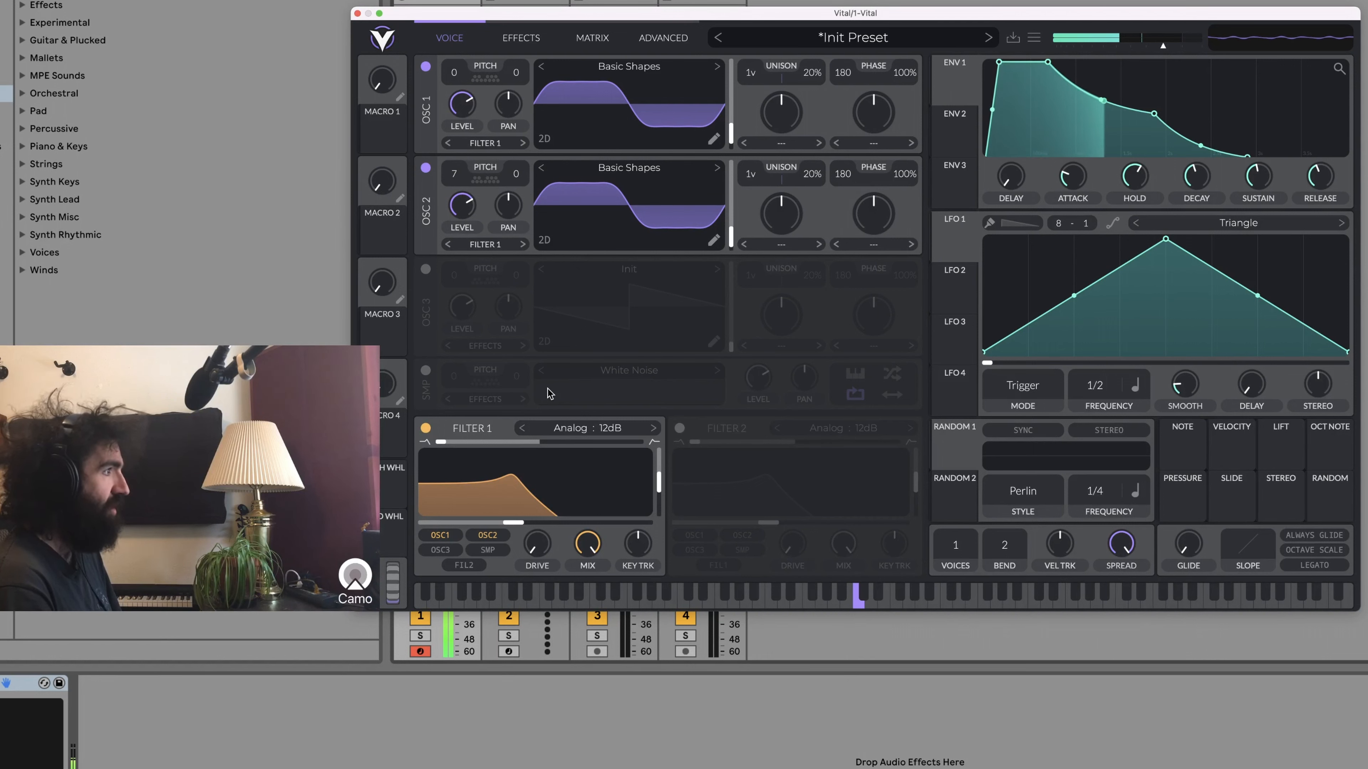
Raise envelope 1's sustain to maximum and sweep Filter 1's low-pass cutoff fully open, down low and back to slightly above the middle.
mouse_move(1259, 185)
left_click_drag(1260, 185, 1279, 141)
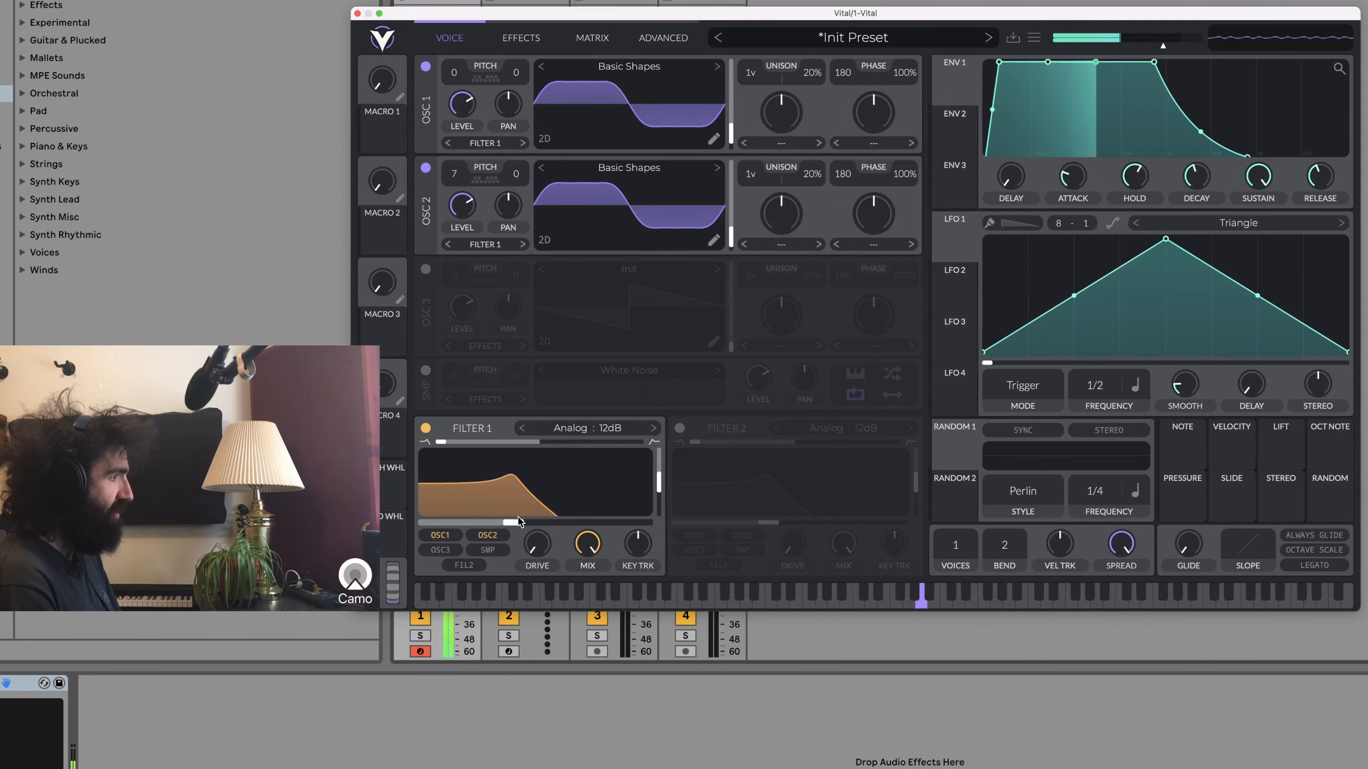
left_click_drag(513, 522, 653, 531)
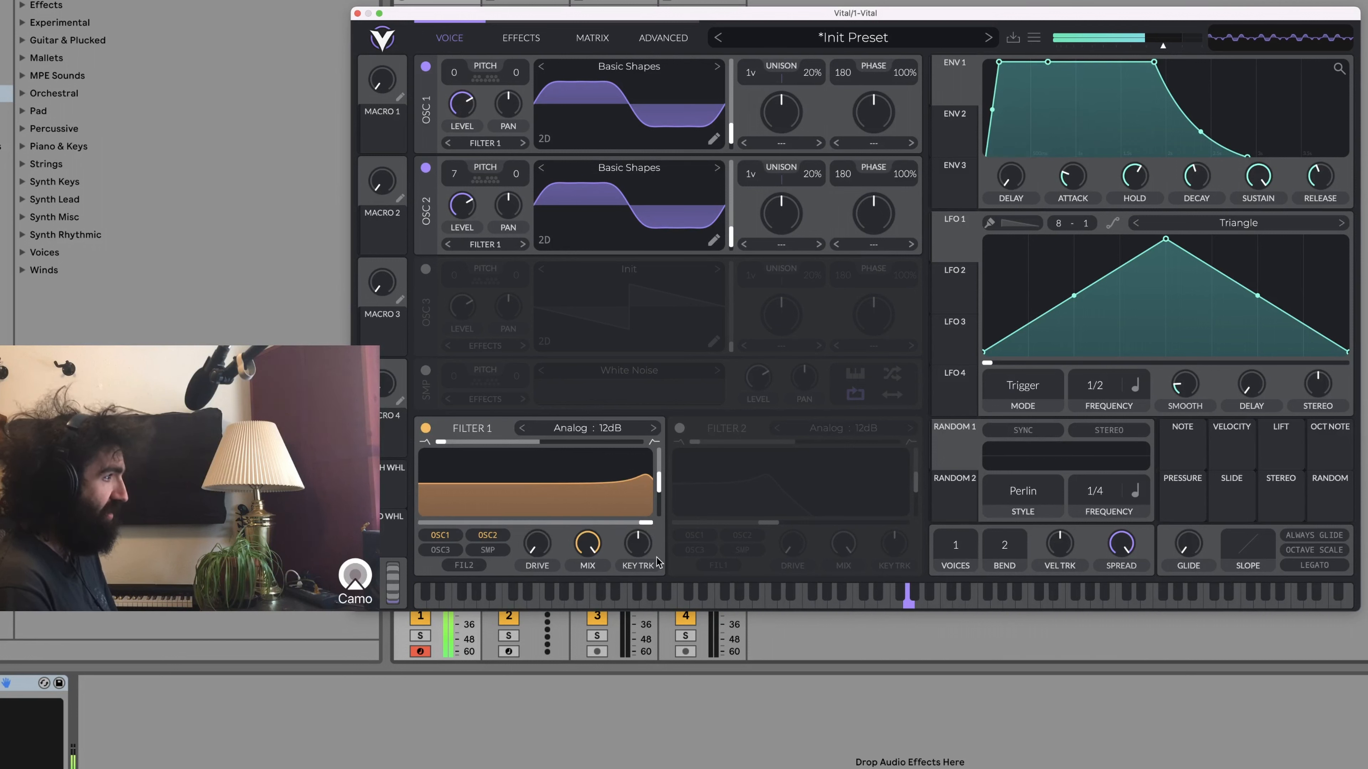
mouse_move(644, 527)
left_click_drag(641, 528, 479, 537)
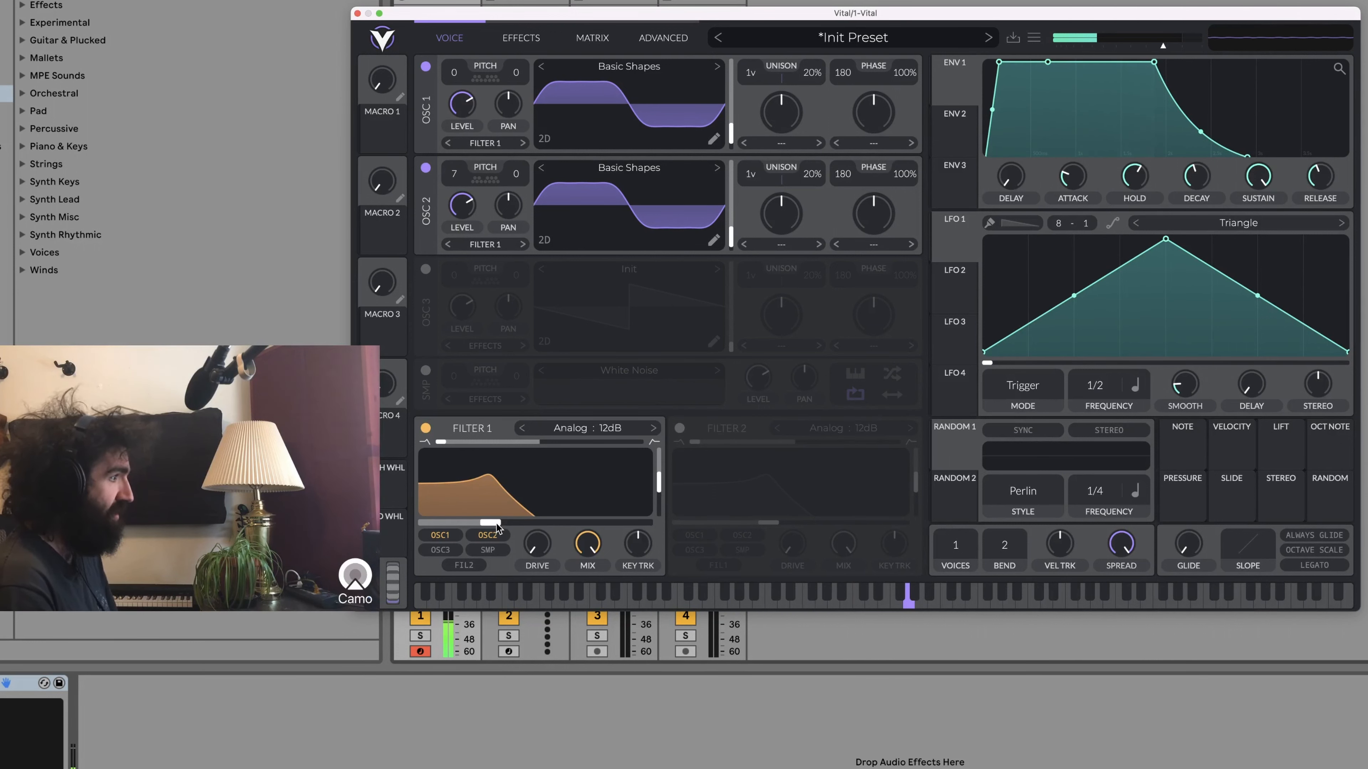
left_click_drag(499, 523, 545, 529)
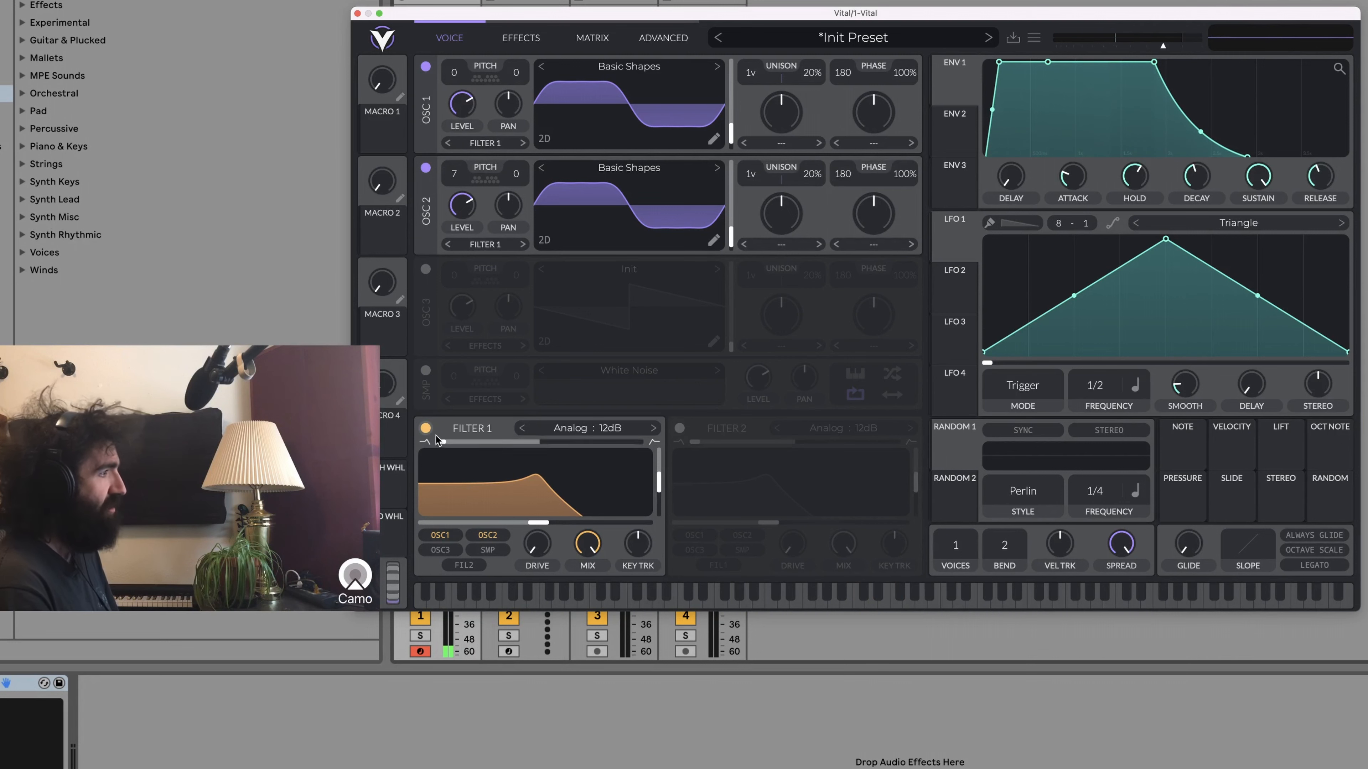
Try Filter 1 as a high-pass with the cutoff raised to 32.56 semitones, and return its blend to low-pass.
left_click_drag(440, 441, 734, 469)
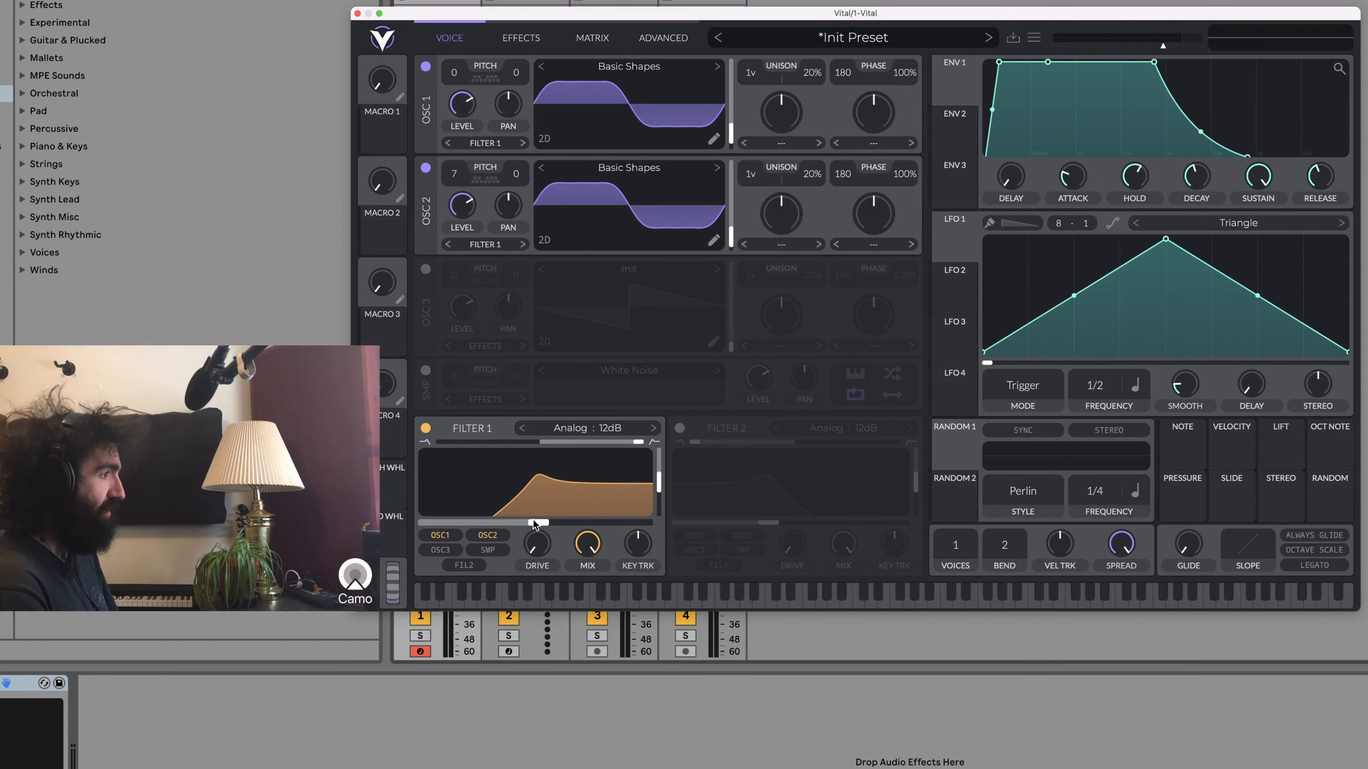
left_click_drag(535, 527, 572, 525)
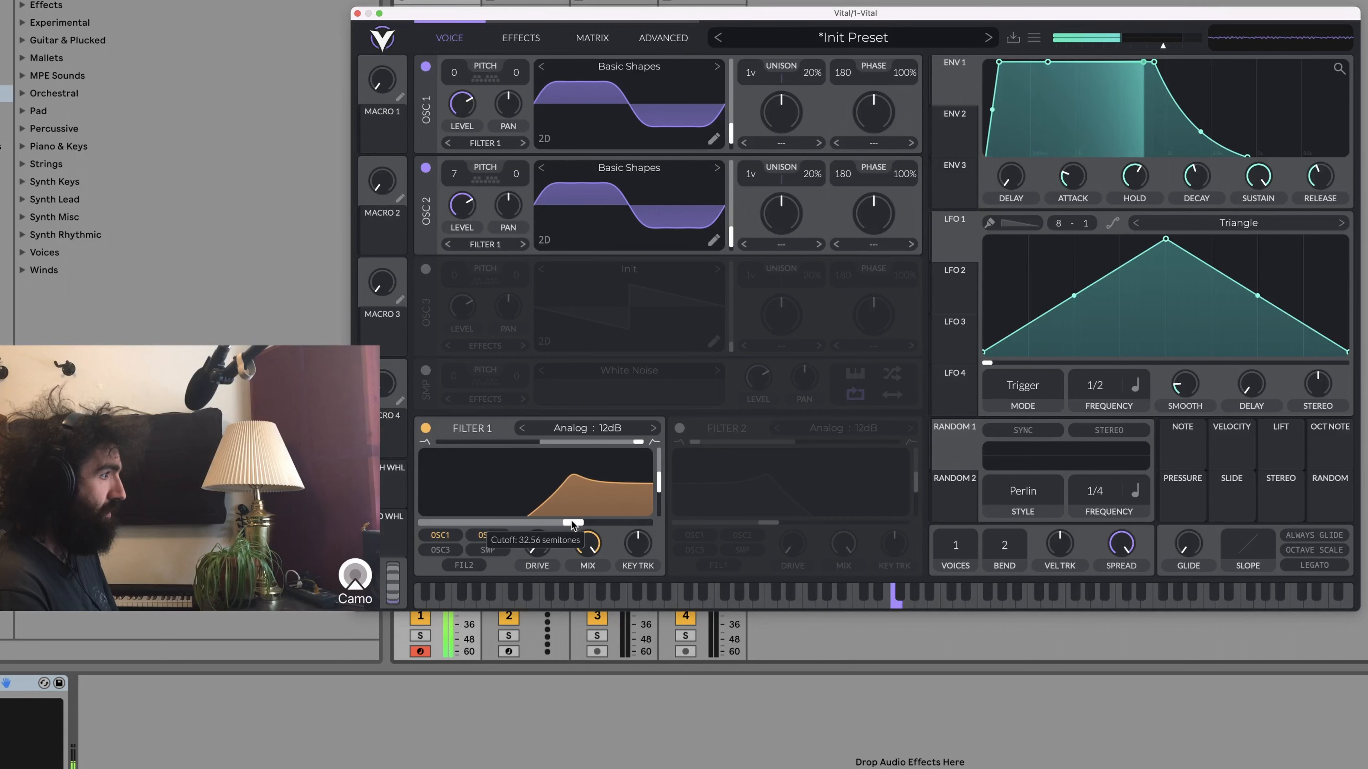
left_click_drag(635, 441, 432, 459)
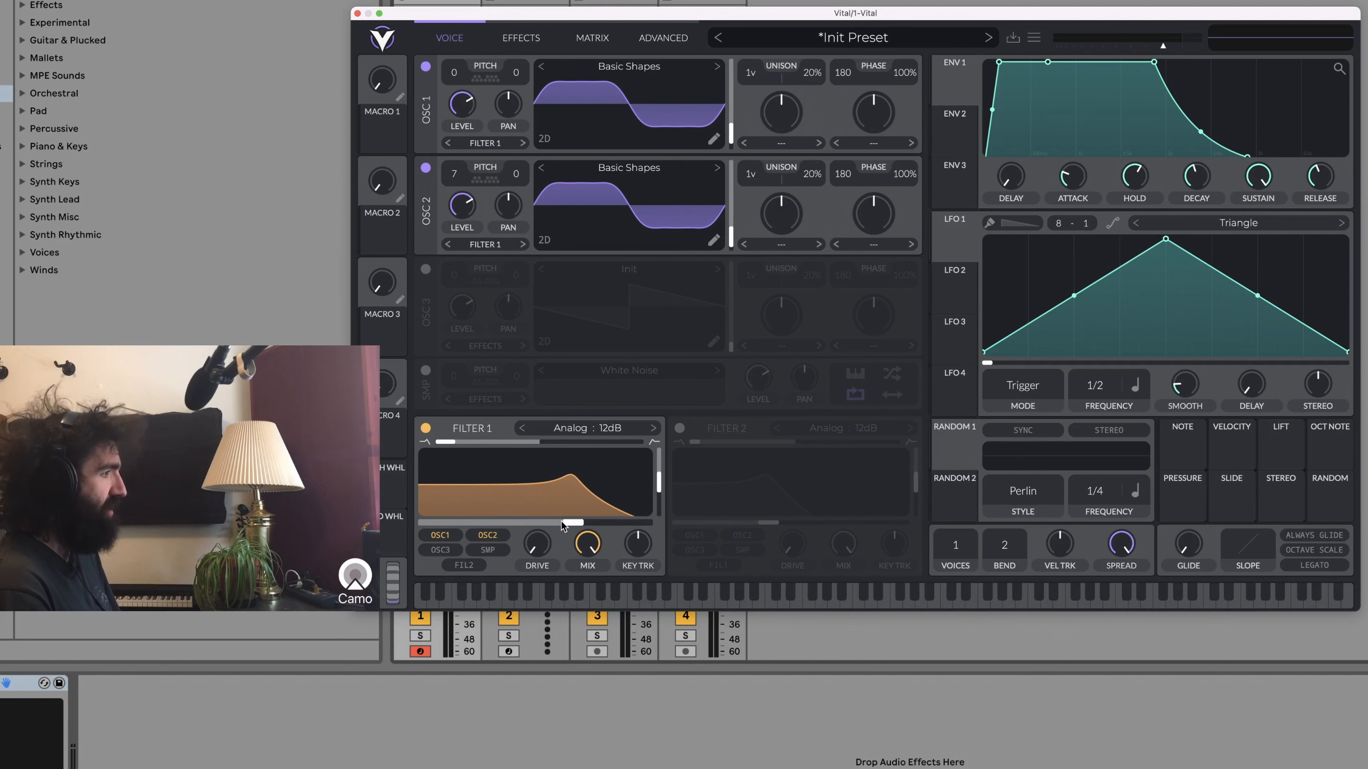
mouse_move(572, 524)
left_mouse_down()
mouse_move(545, 528)
mouse_move(568, 524)
left_mouse_up()
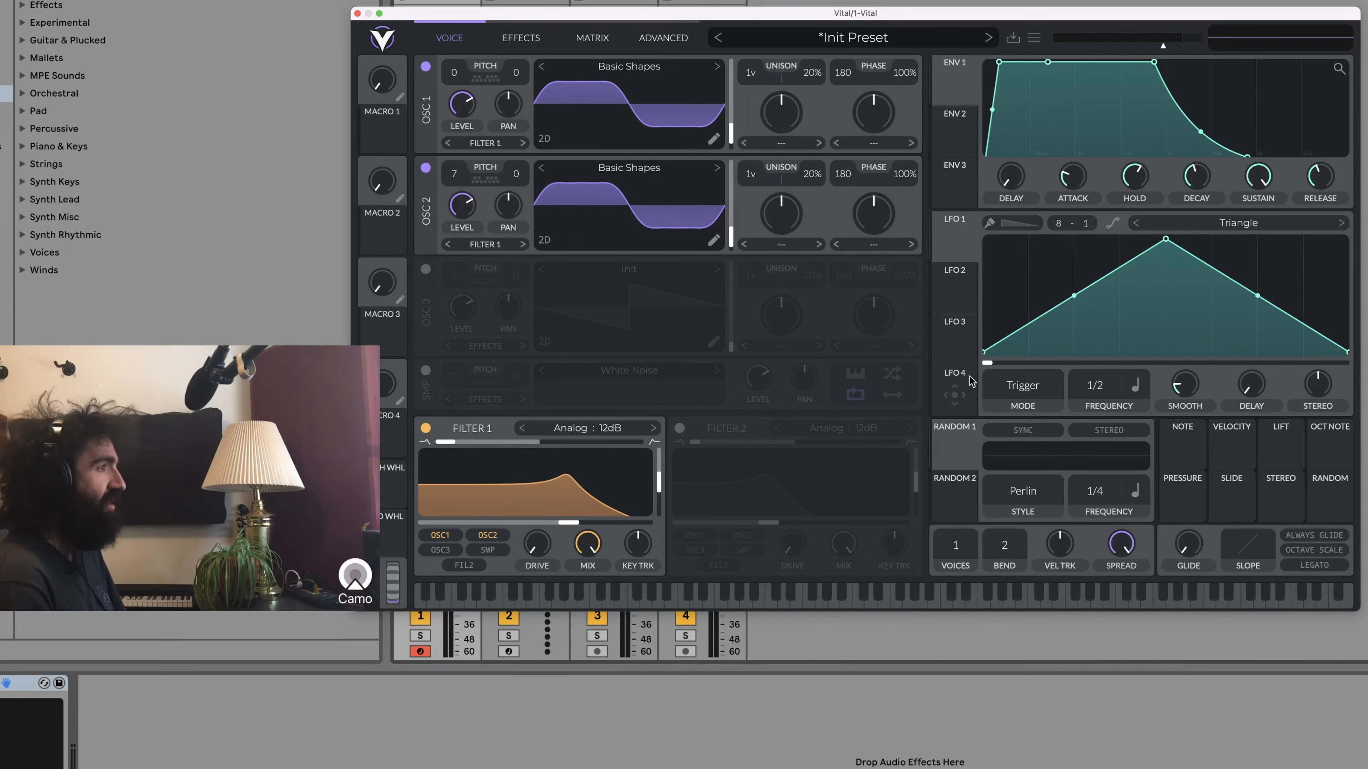
Assign envelope 2 to modulate Filter 1's cutoff and lengthen envelope 2's attack to a moderate ramp.
left_click(968, 113)
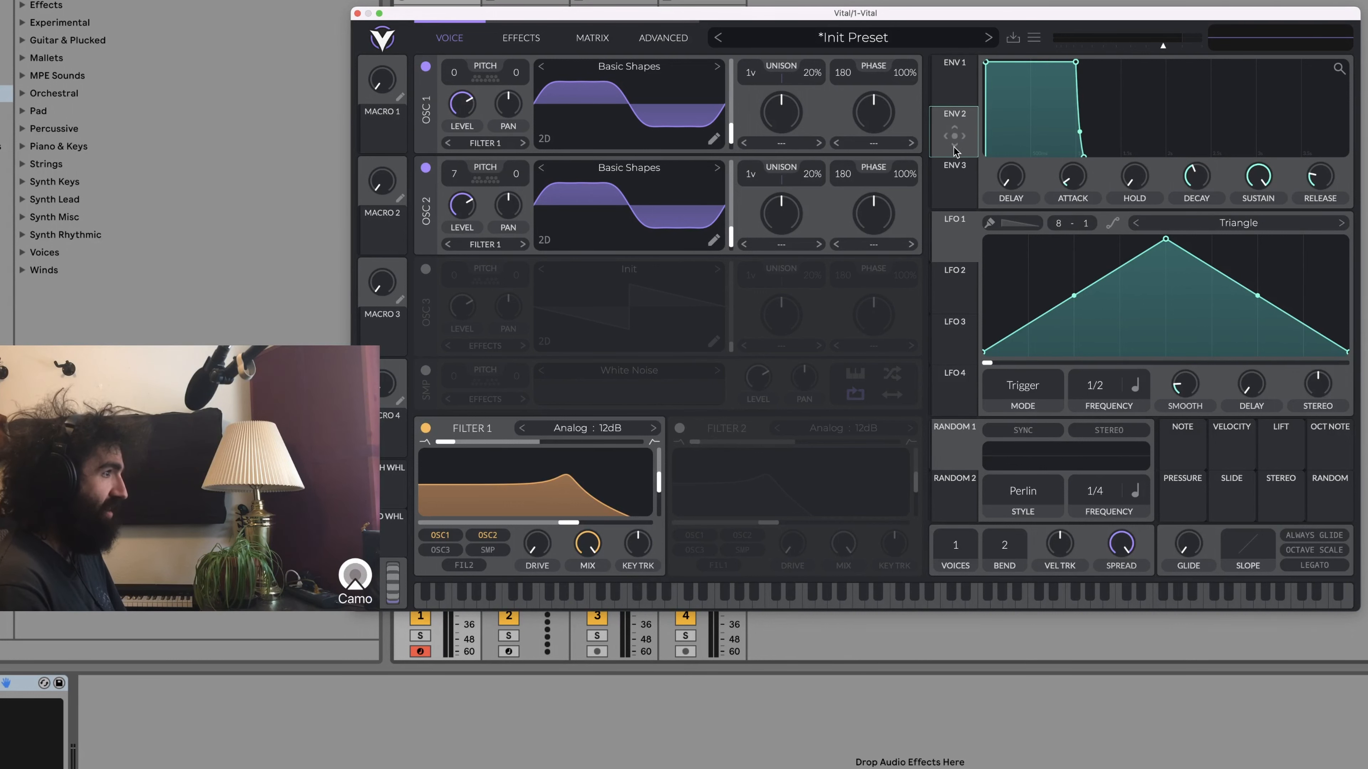
left_click_drag(953, 151, 580, 483)
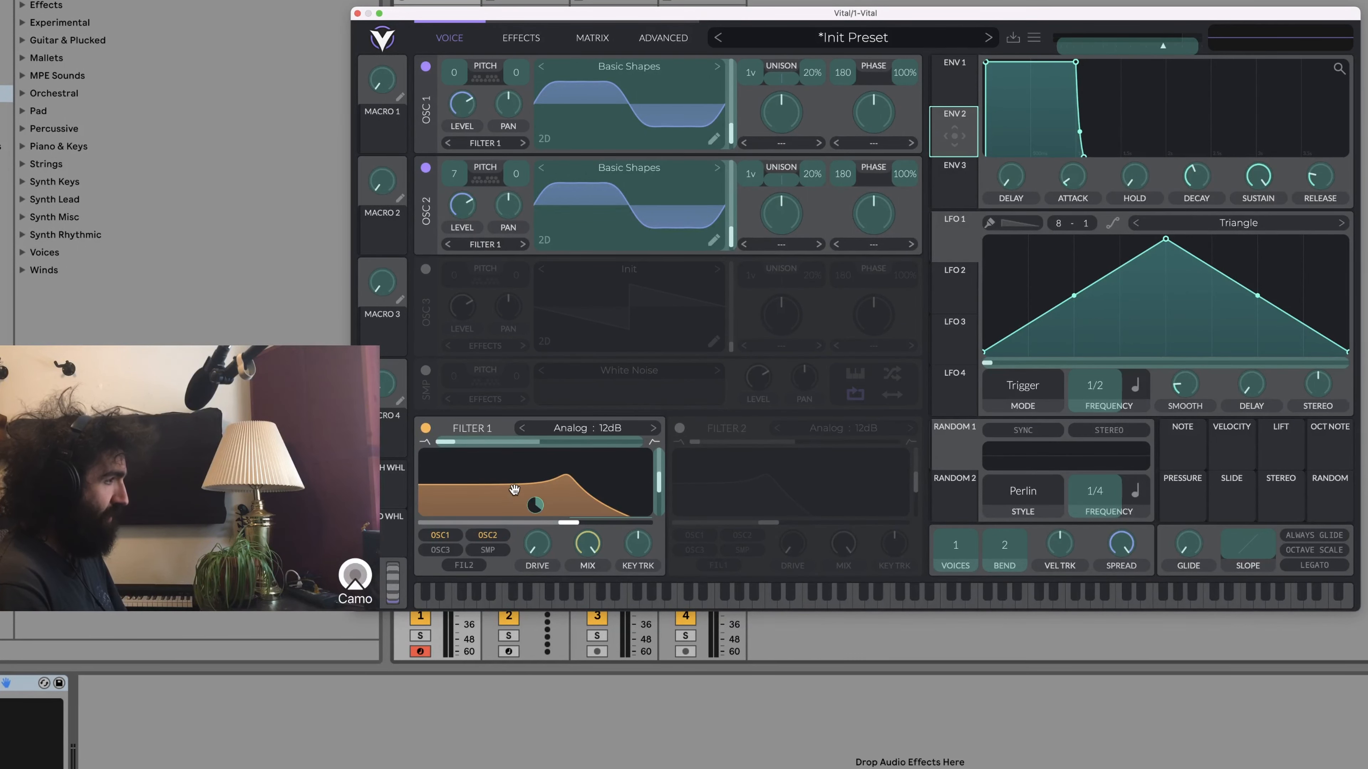
left_click_drag(530, 493, 530, 493)
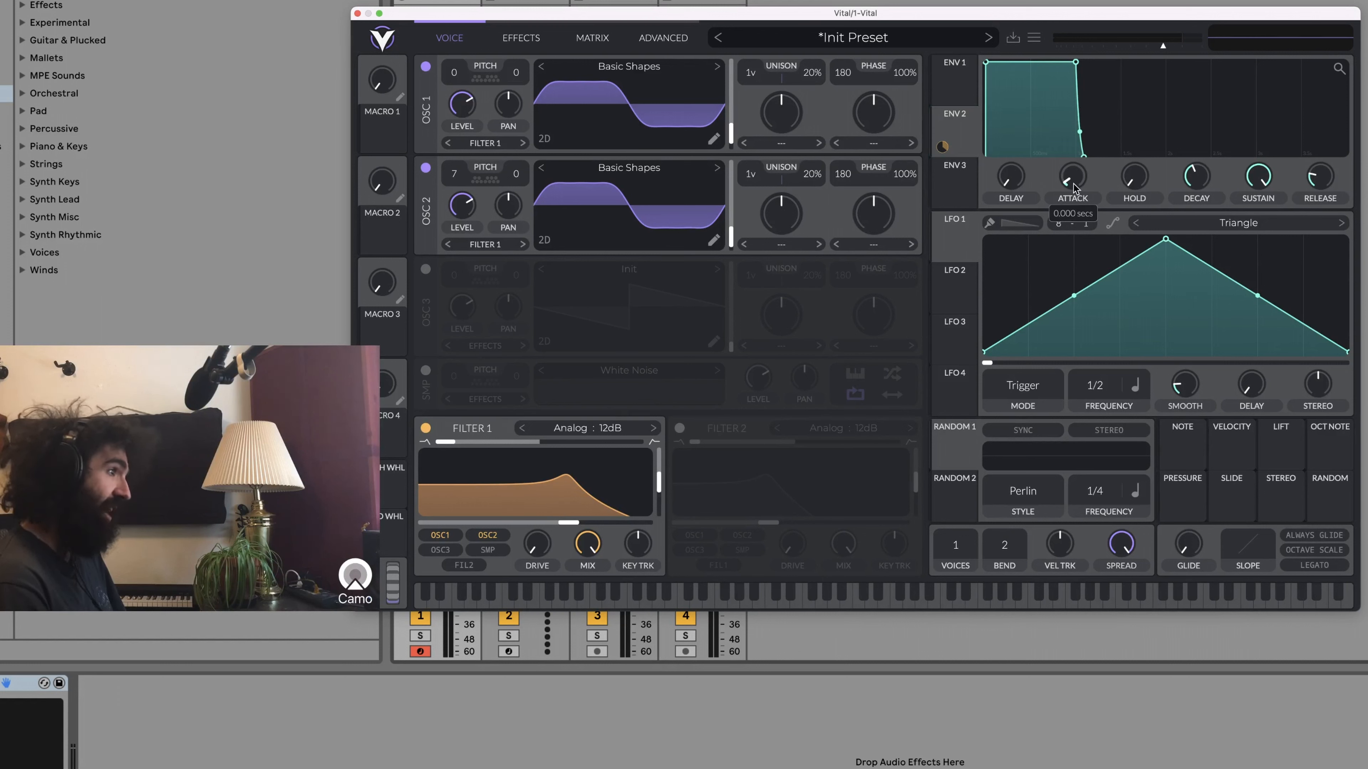
left_click_drag(1074, 189, 1074, 167)
Lower Filter 1's base cutoff and try envelope 2 modulation amounts of 27.55, 41.44 and 49.45, settling on 42.72.
left_click_drag(569, 523, 491, 531)
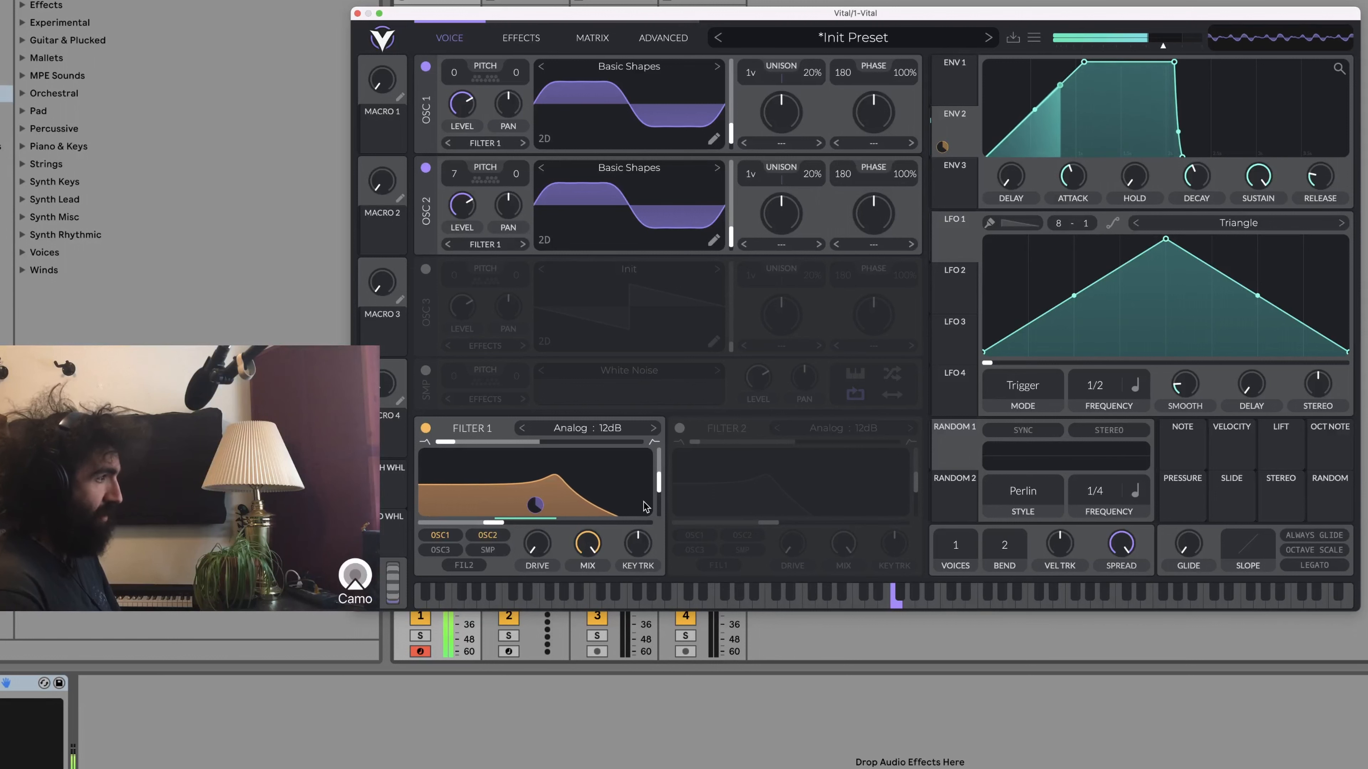
left_click_drag(531, 509, 531, 507)
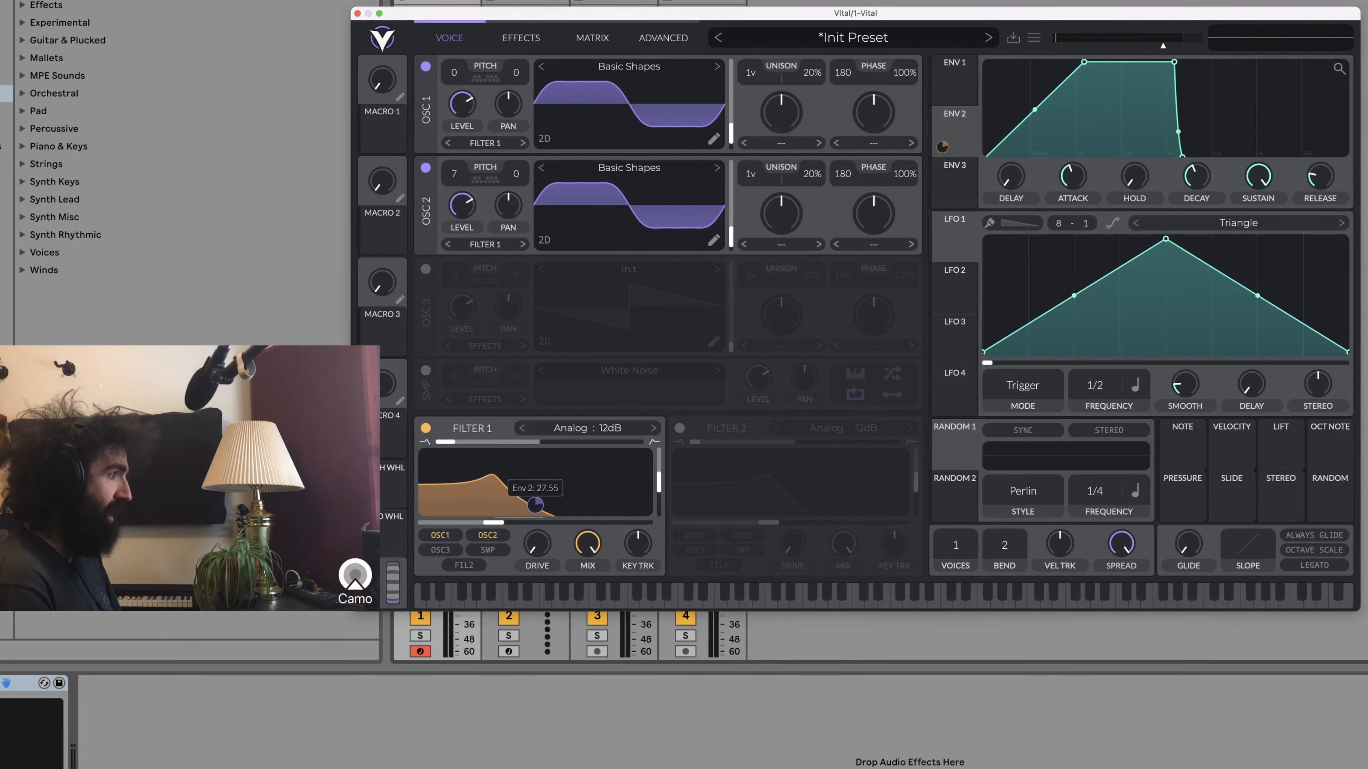
left_click_drag(531, 507, 532, 520)
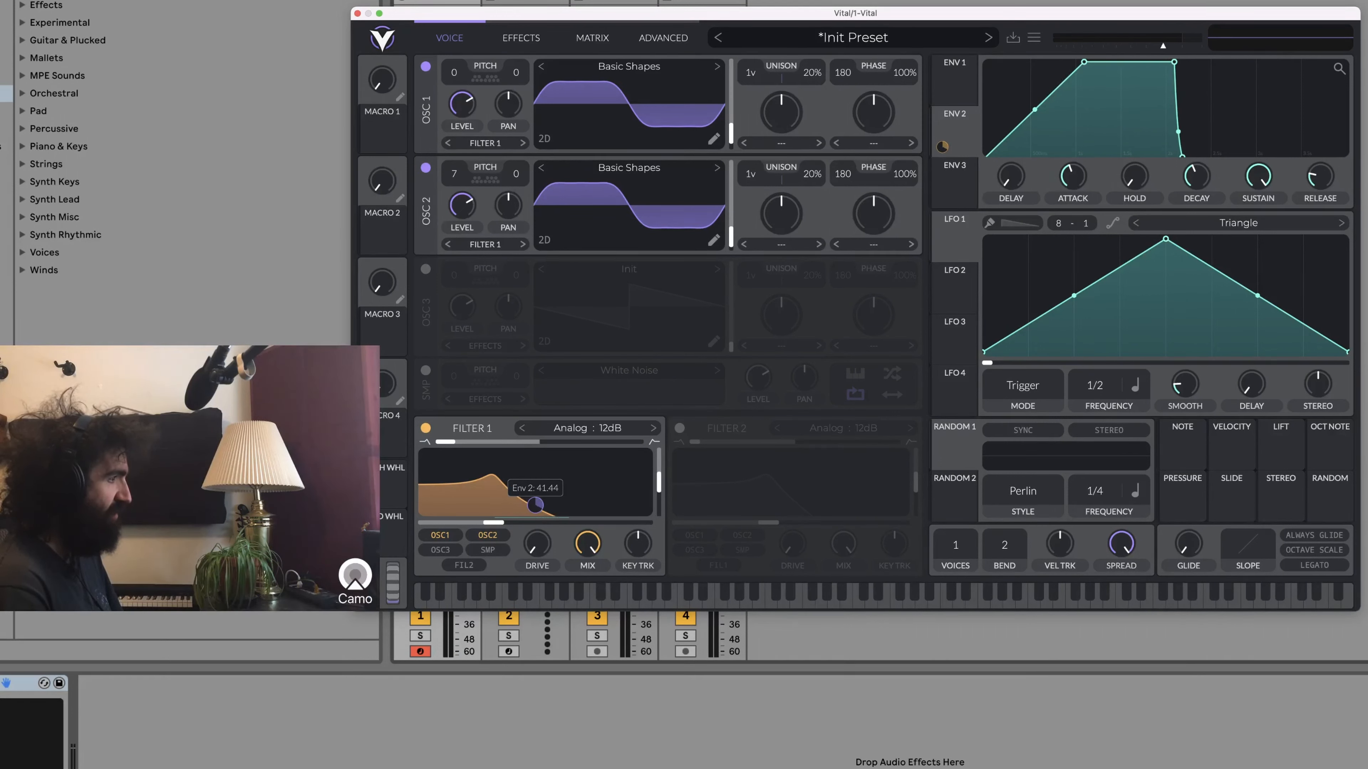
left_click_drag(534, 506, 535, 499)
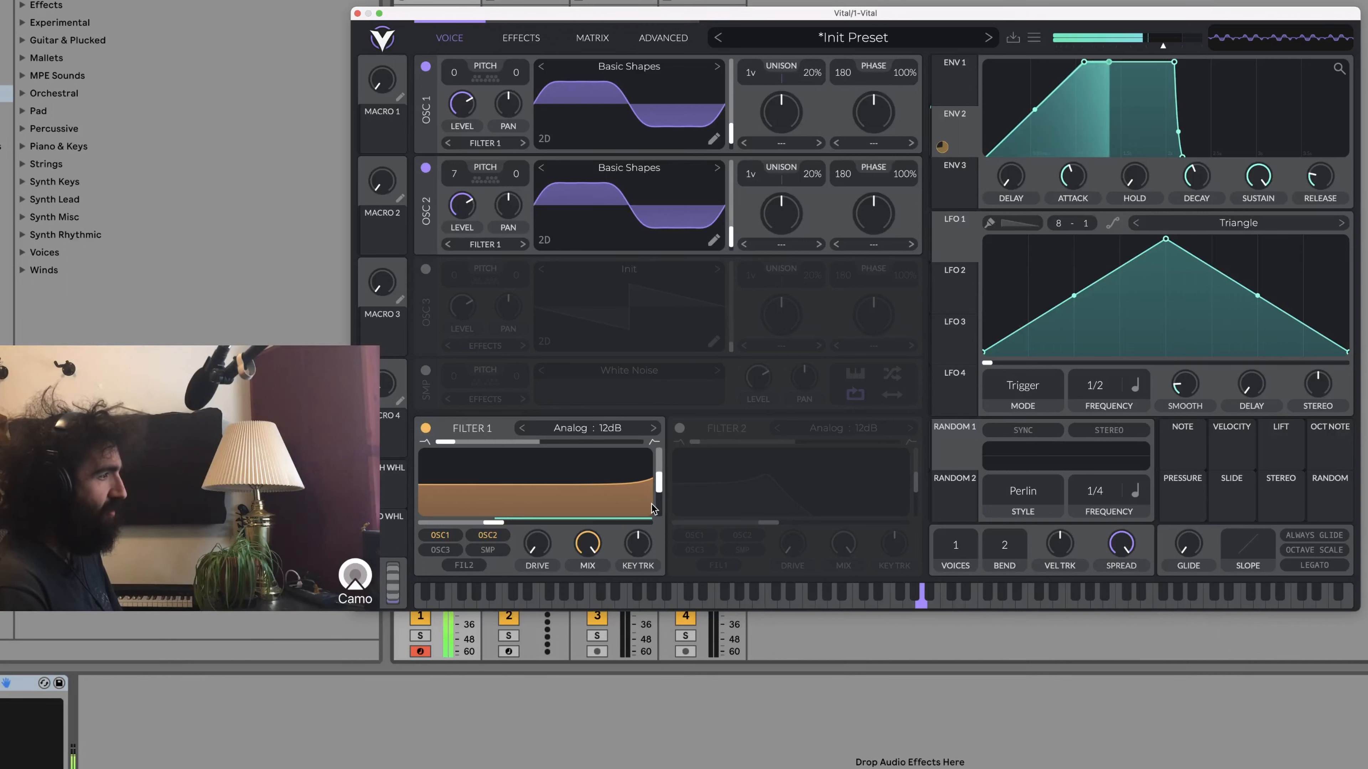
mouse_move(541, 507)
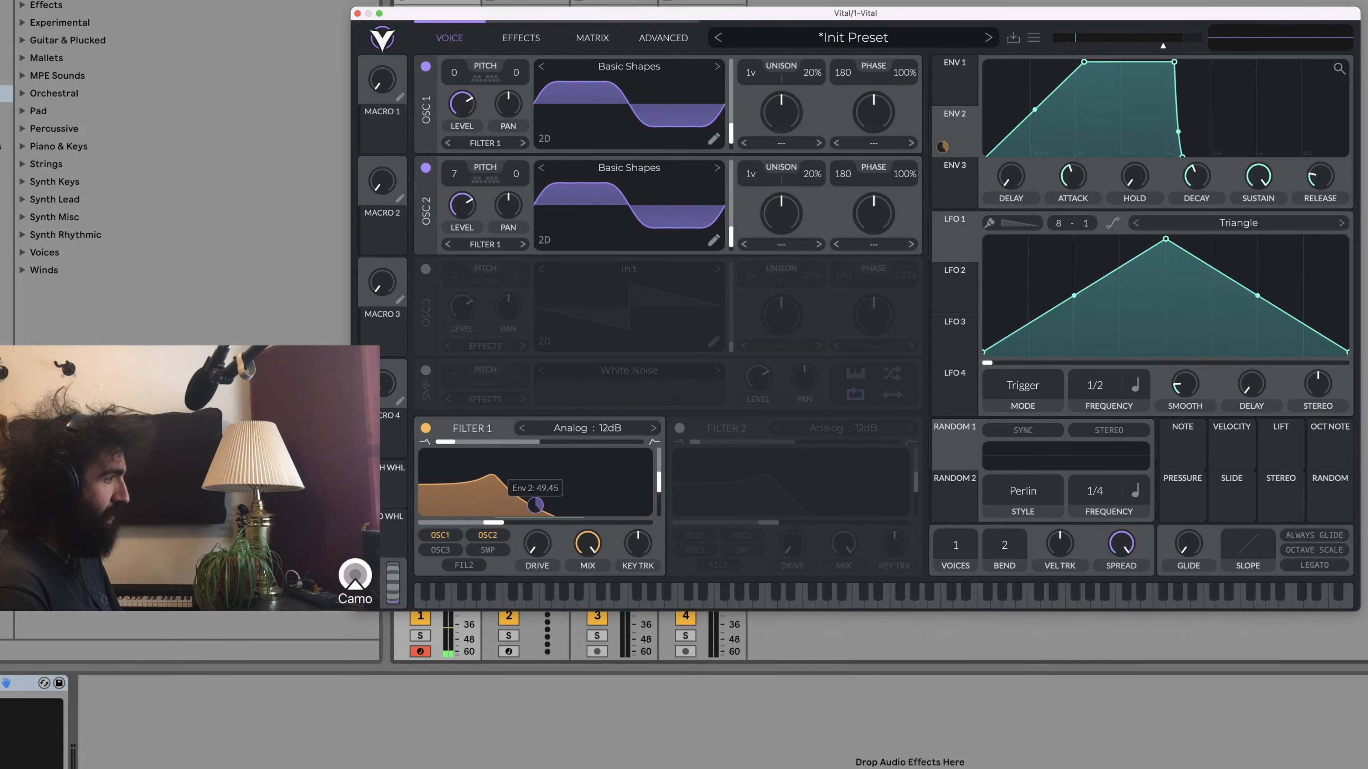
left_click_drag(539, 505, 539, 507)
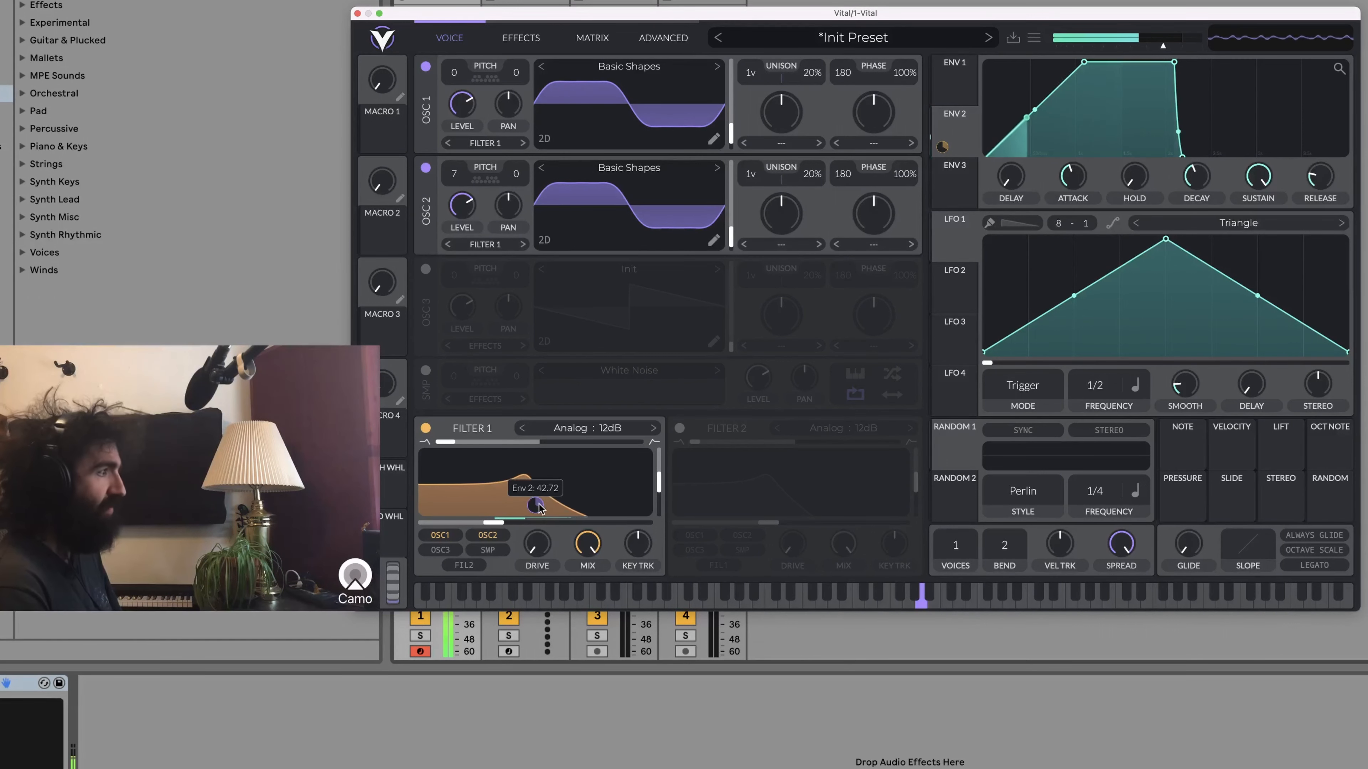
left_click_drag(539, 508, 539, 502)
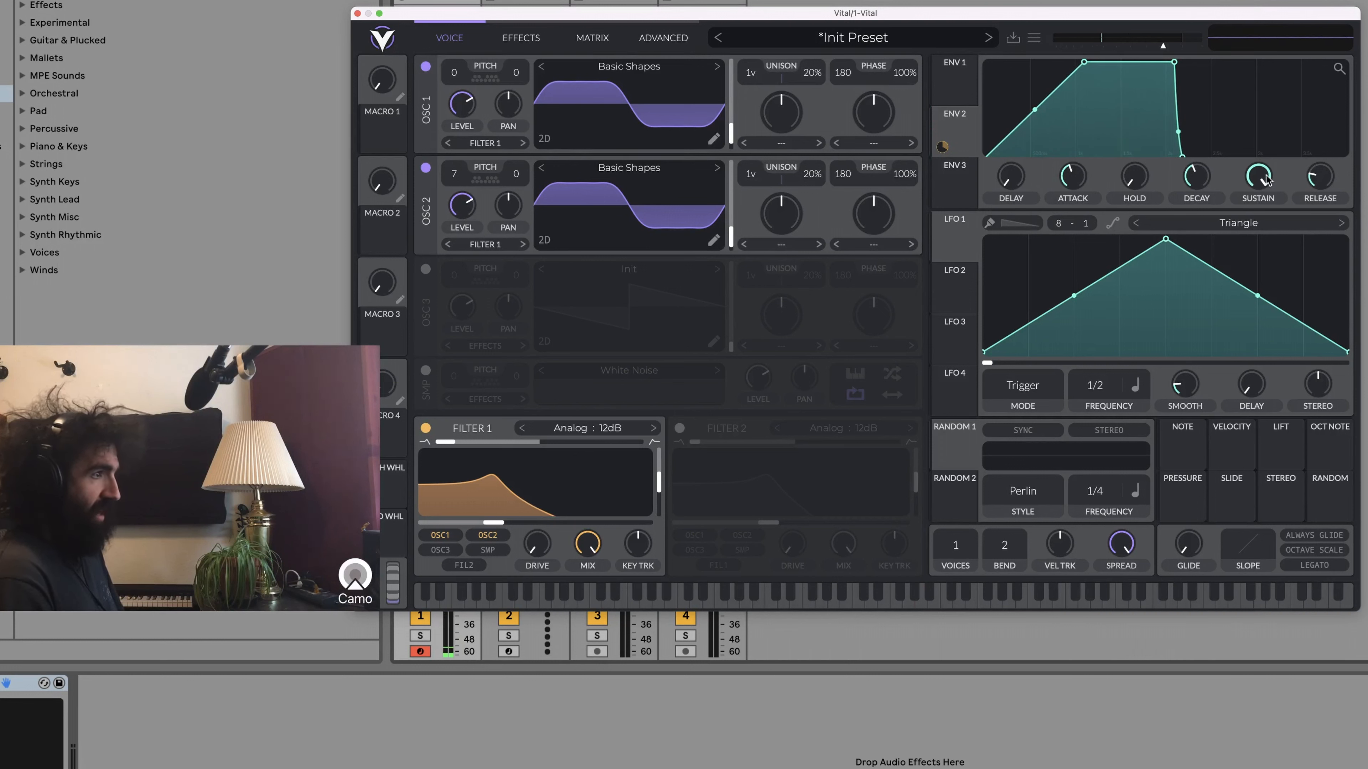
Reshape envelope 2 with a sustain below half, a moderate release after trying 0.946 and 4.446 secs, and a decay shorter than 0.308 secs.
mouse_move(1258, 182)
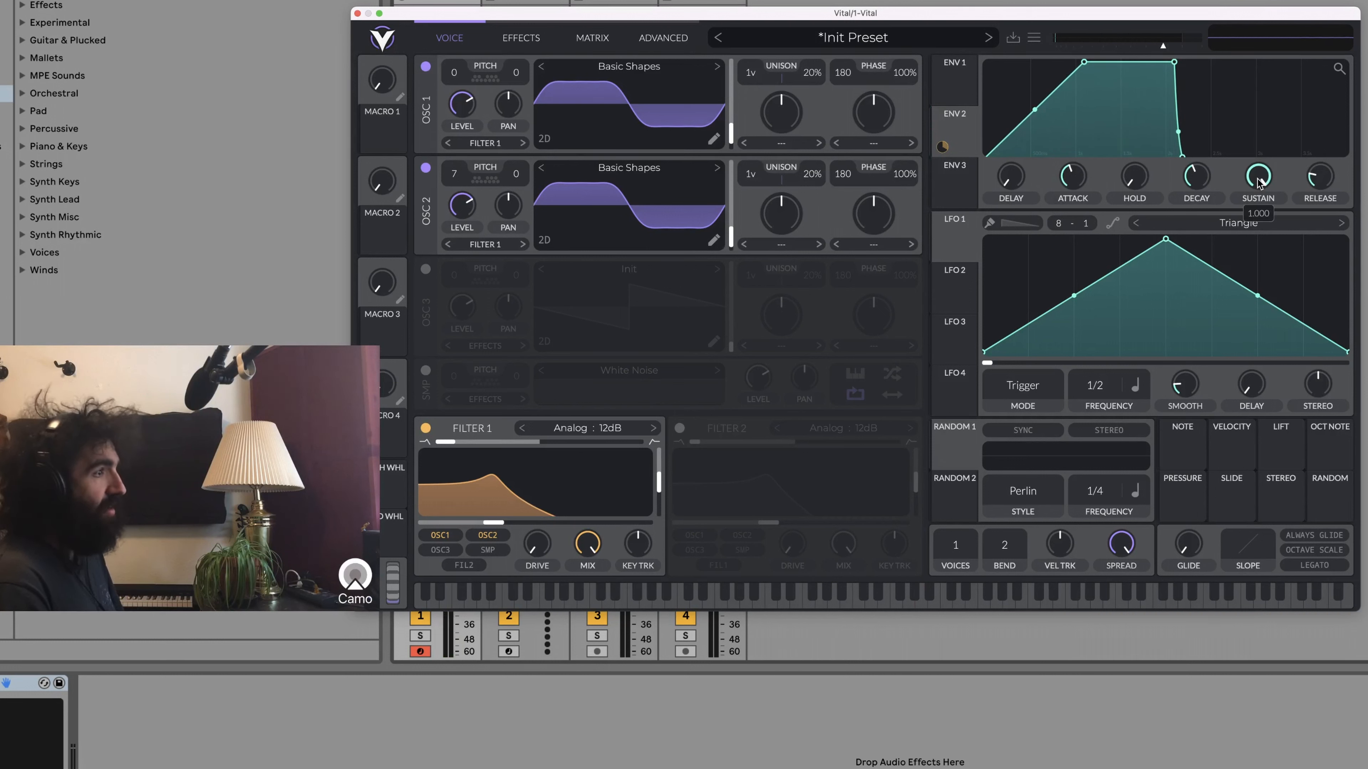
left_click_drag(1259, 182, 1249, 213)
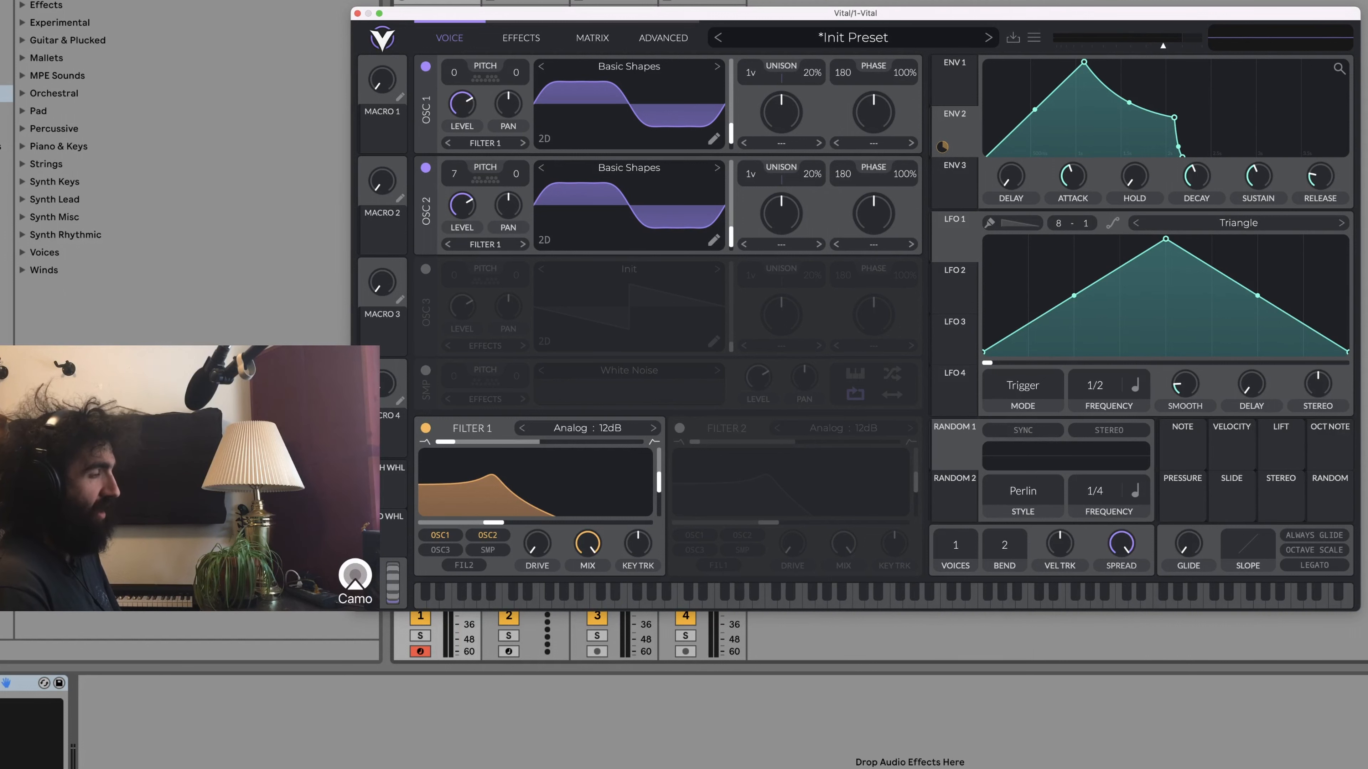
left_click_drag(1314, 188, 1317, 177)
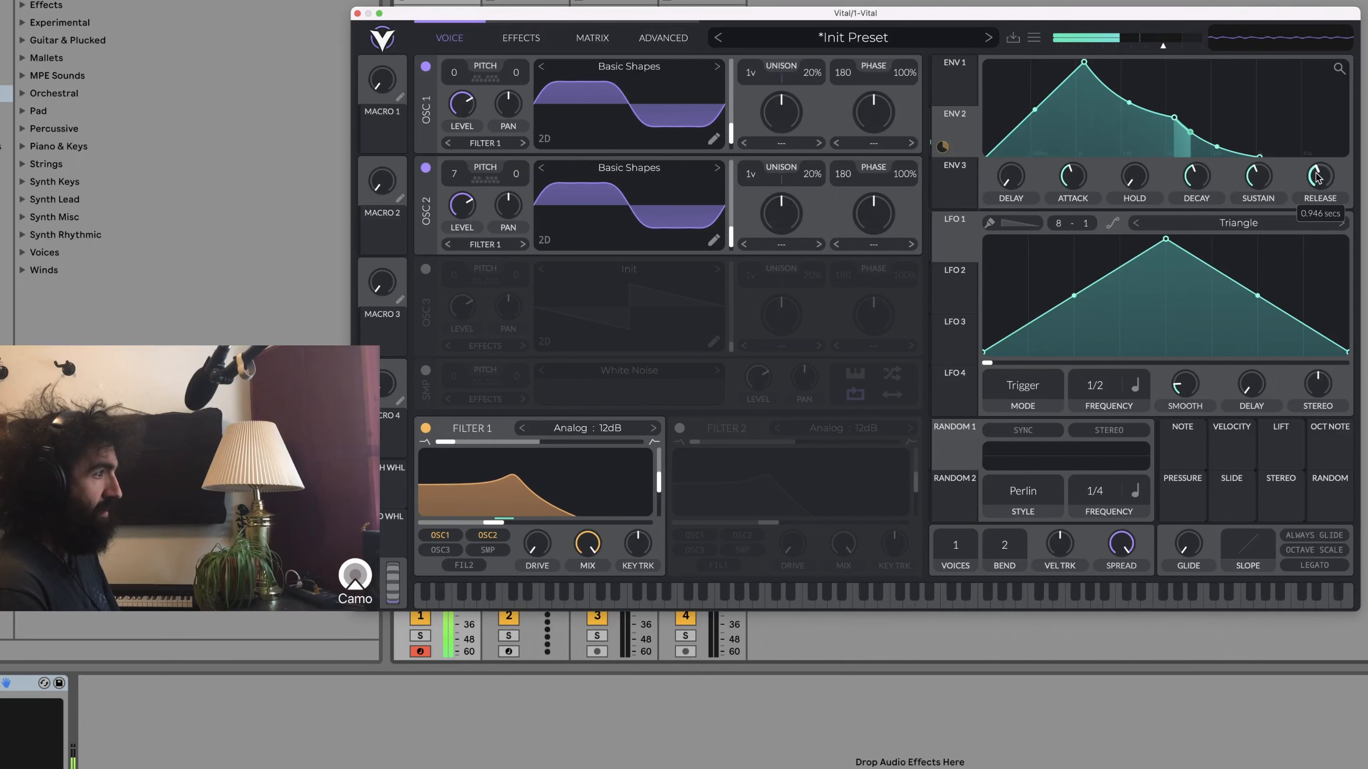
left_click_drag(1317, 178, 1325, 170)
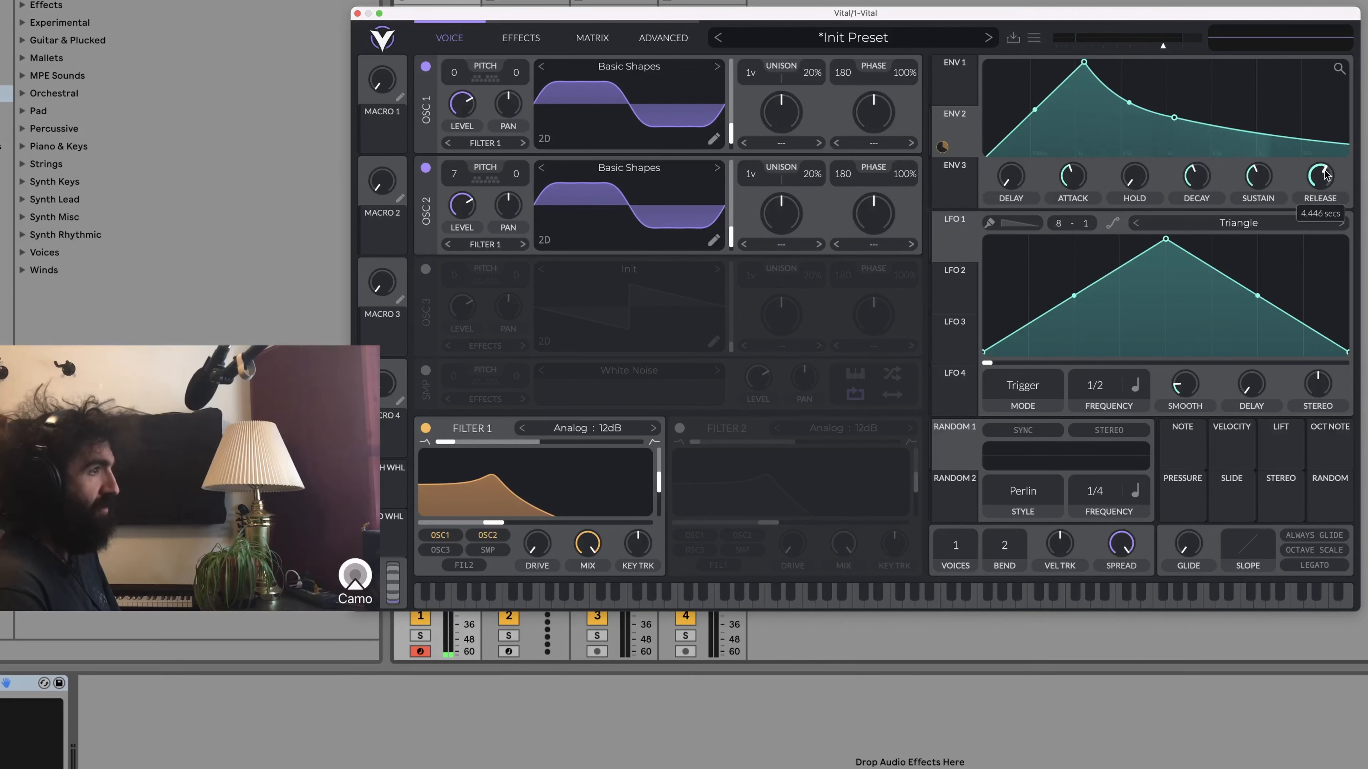
left_click_drag(1326, 175, 1322, 190)
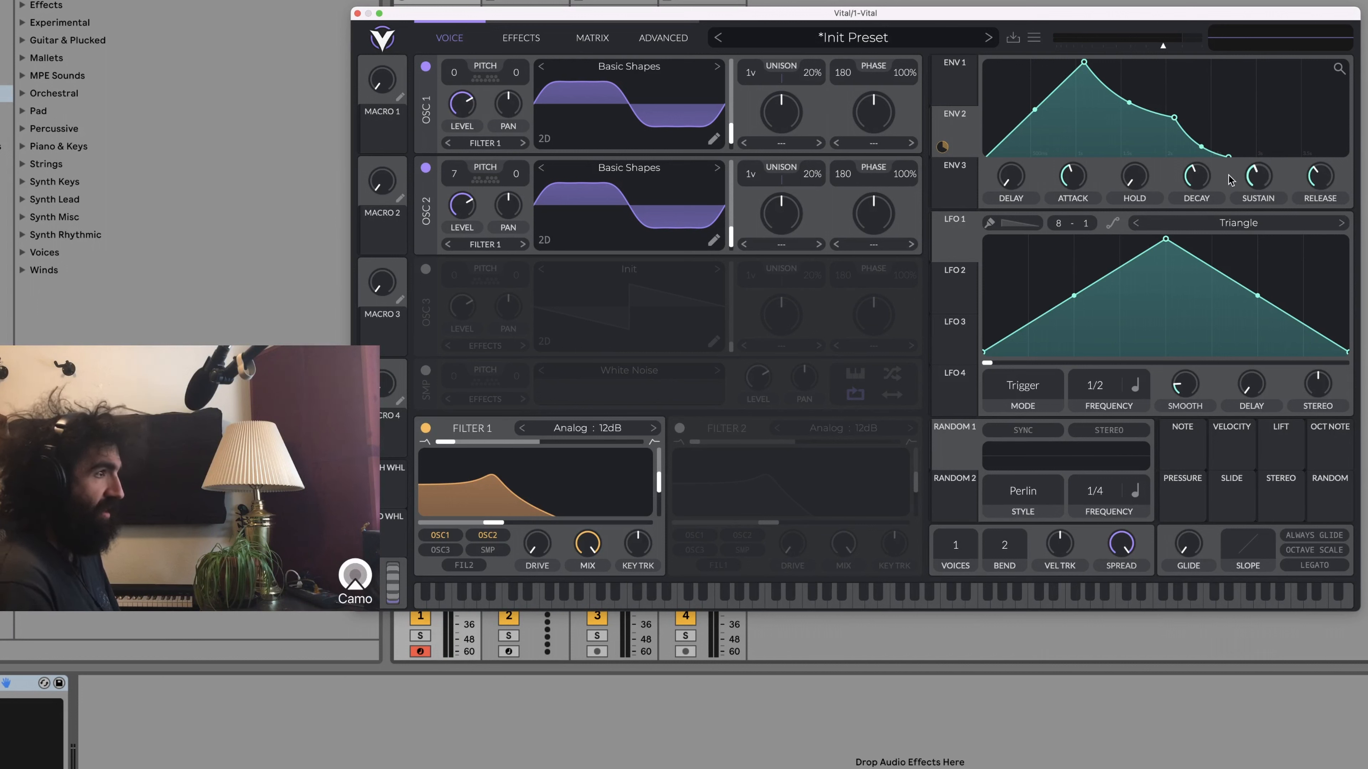
left_click_drag(1207, 189, 1205, 191)
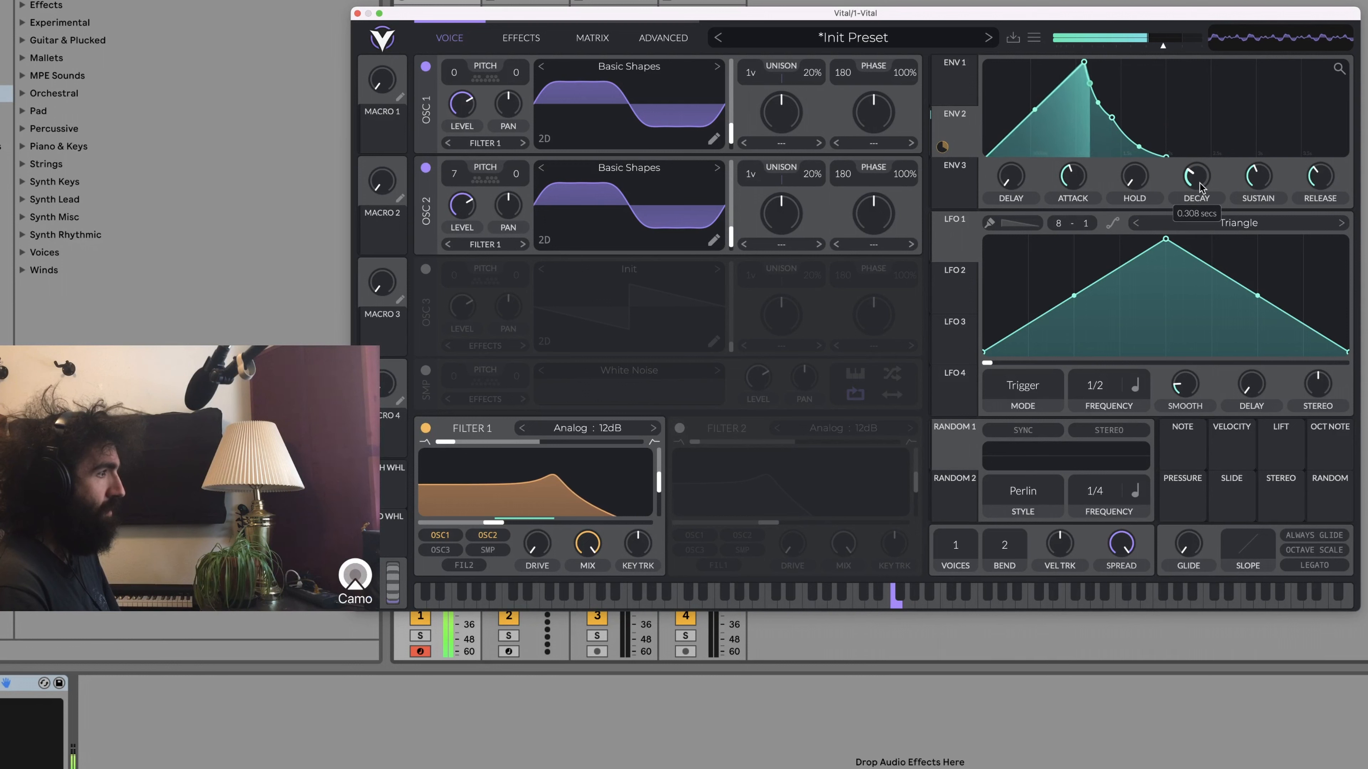
left_click_drag(1200, 184, 1201, 188)
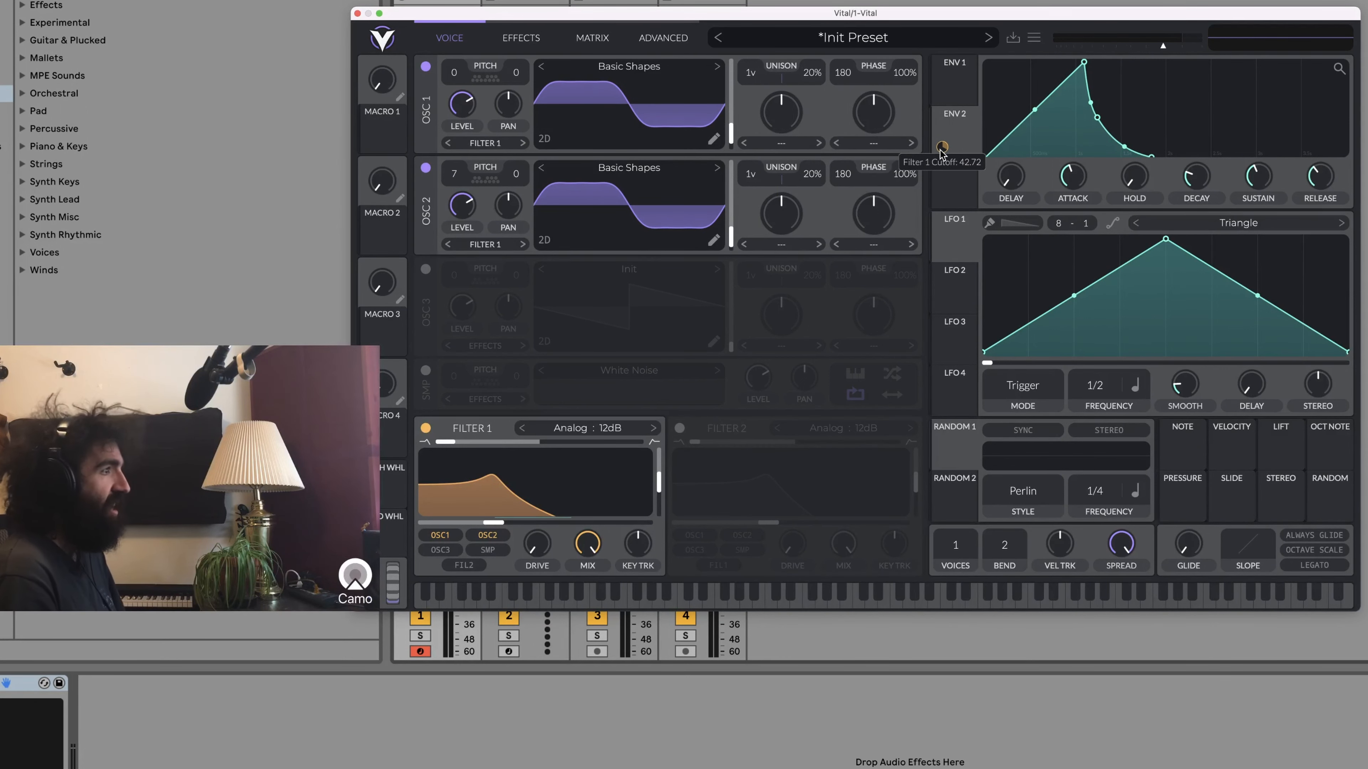
Replace envelope 2 with LFO 1 as the modulator of Filter 1's cutoff and set LFO 1's shape to Sin.
left_click_drag(943, 151, 535, 505)
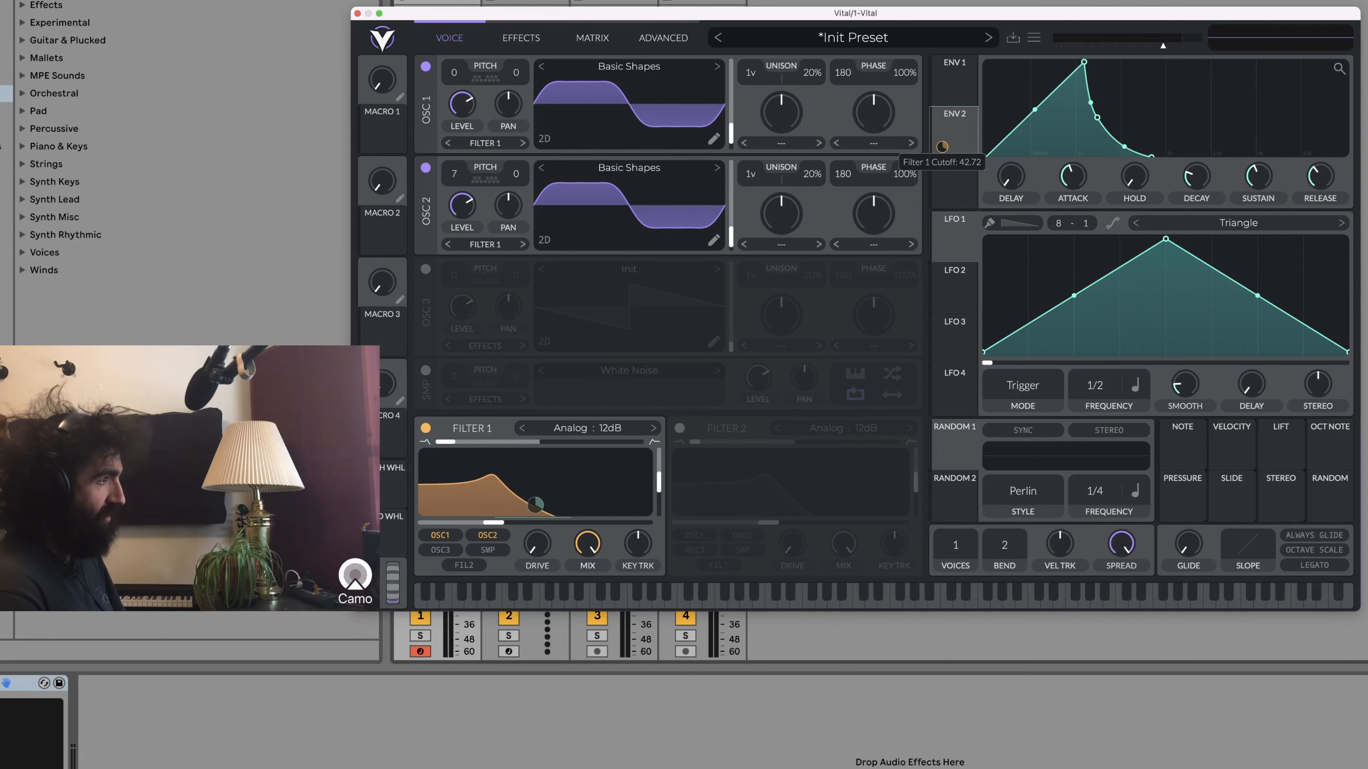
double_click(945, 149)
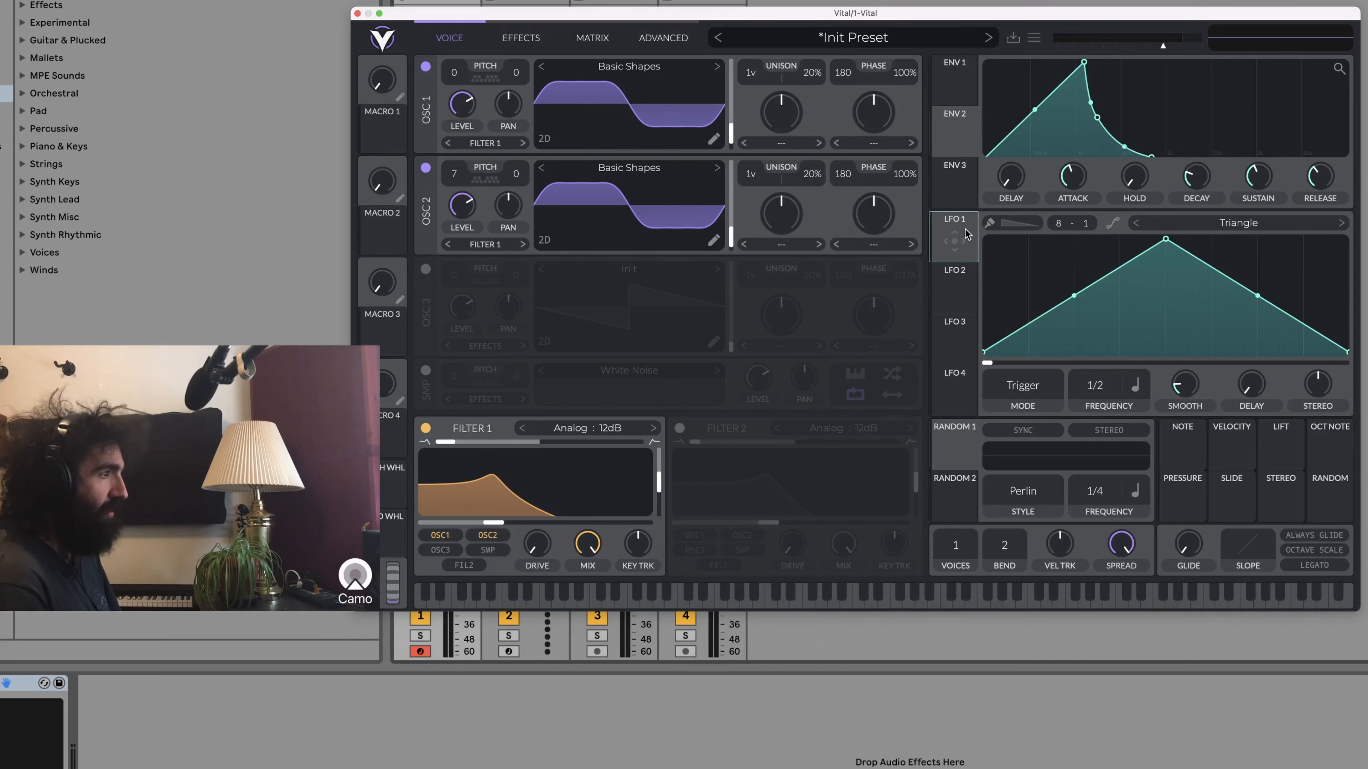
left_click_drag(955, 246, 574, 493)
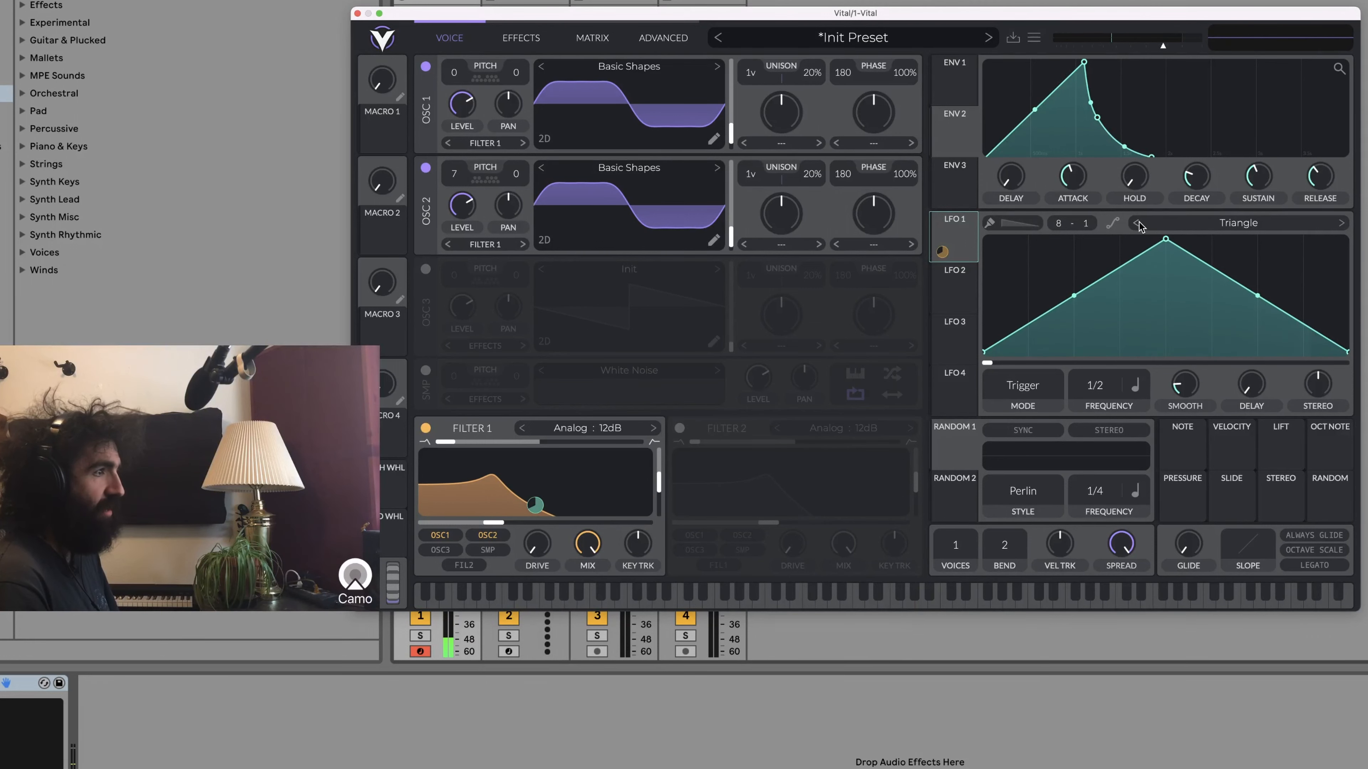
left_click(1238, 226)
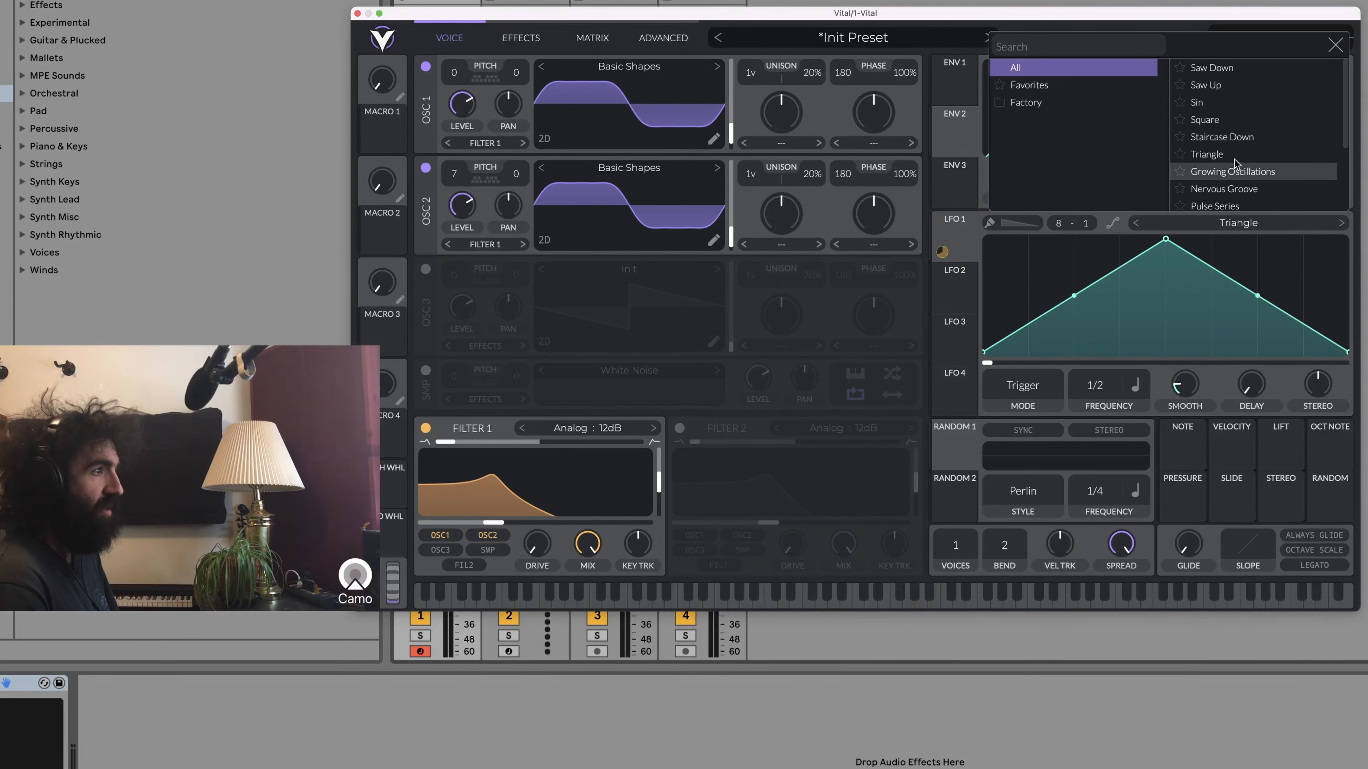
left_click(1209, 101)
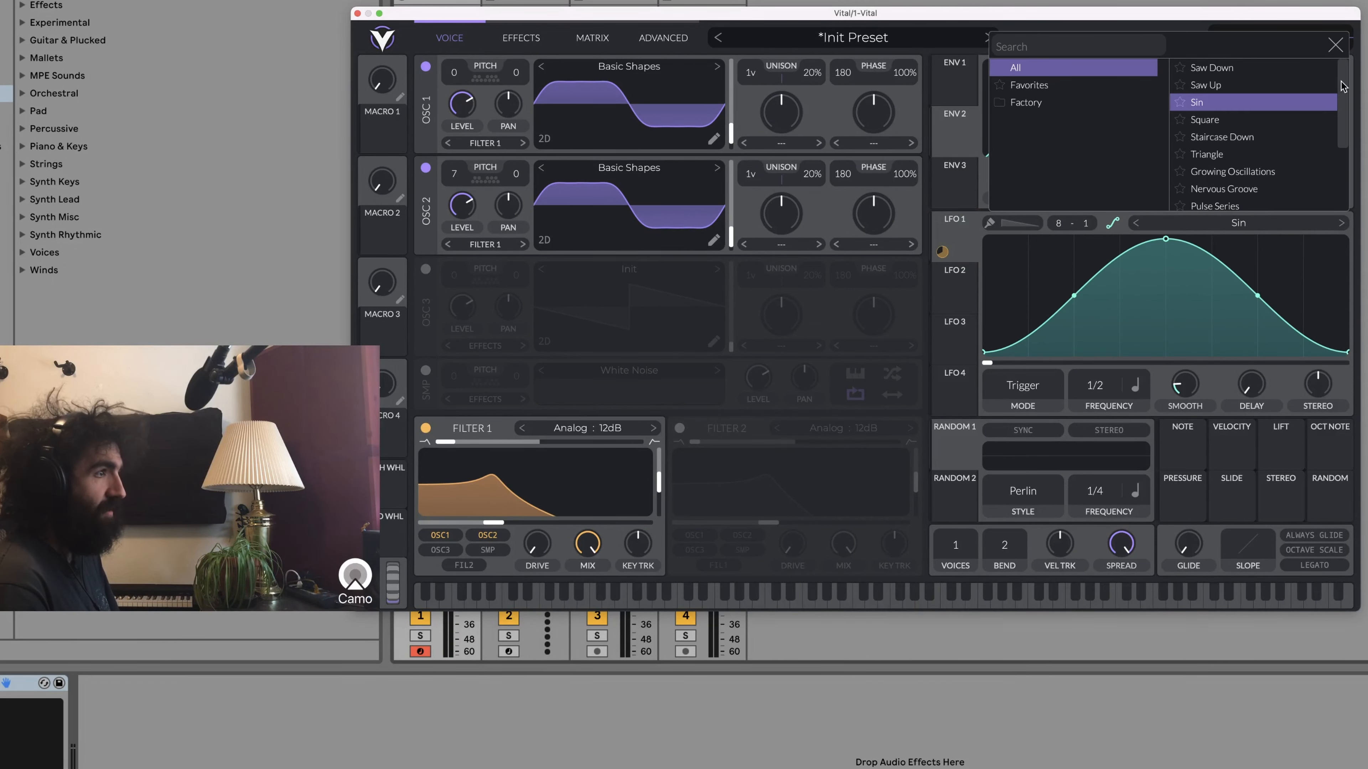
Set LFO 1's frequency to 1/16 and try Filter 1 cutoff modulation amounts of 60.95 and 59.18 before reducing it to a small amount.
left_click(1334, 46)
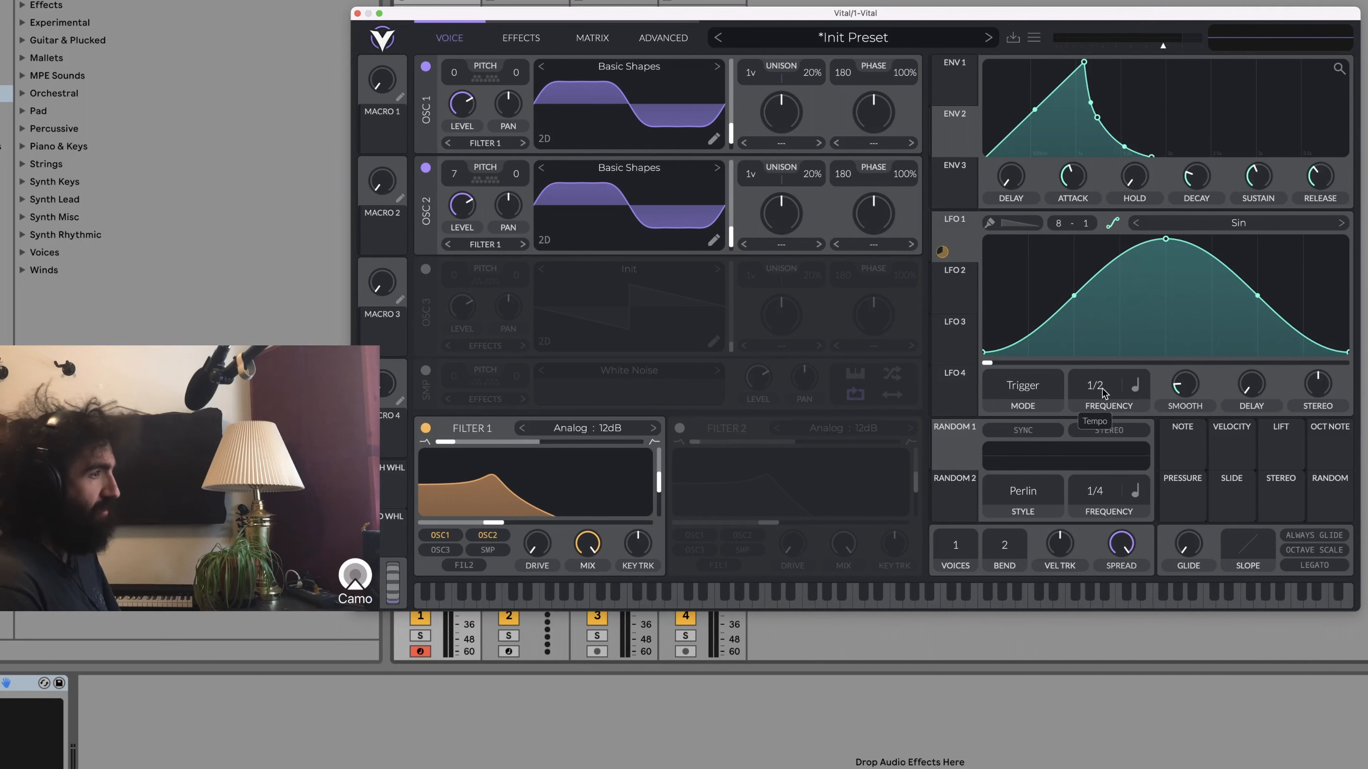
scroll(1107, 365, "up", 1)
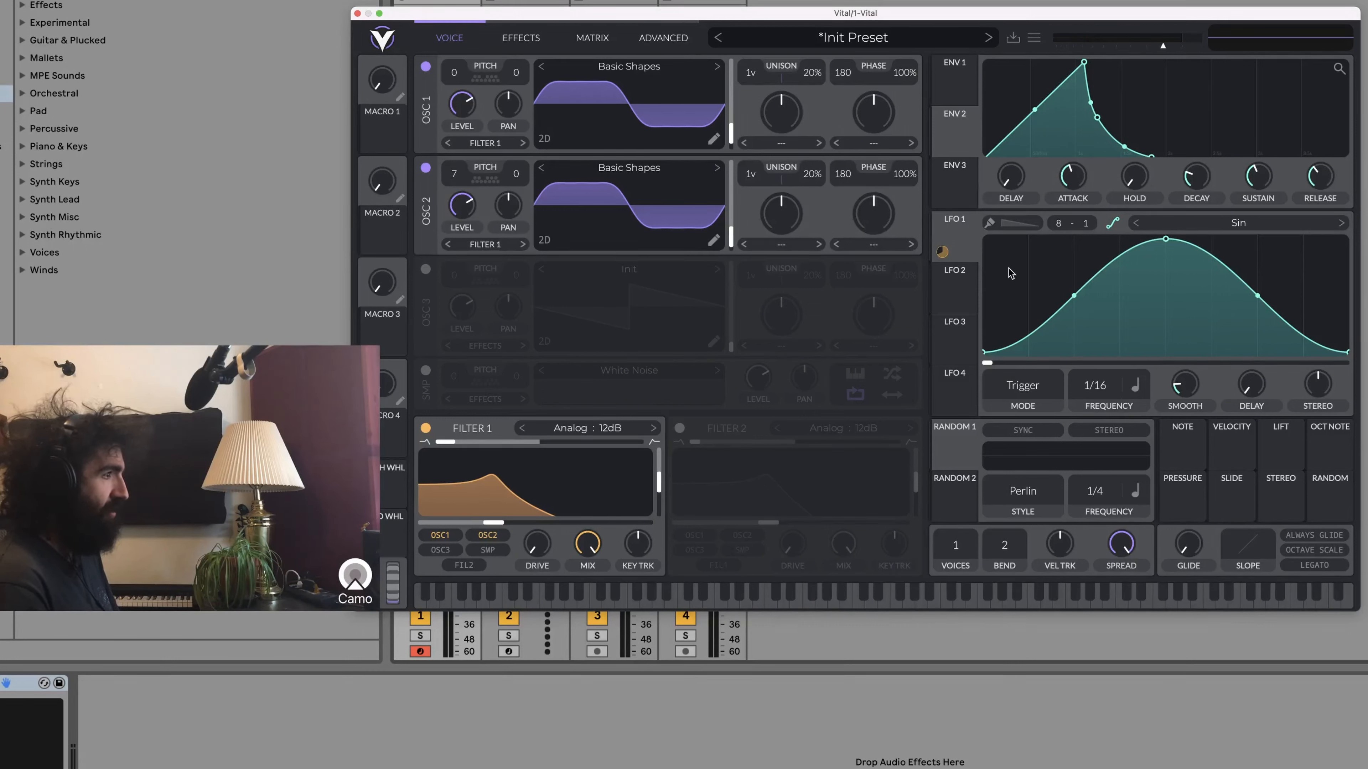
mouse_move(943, 258)
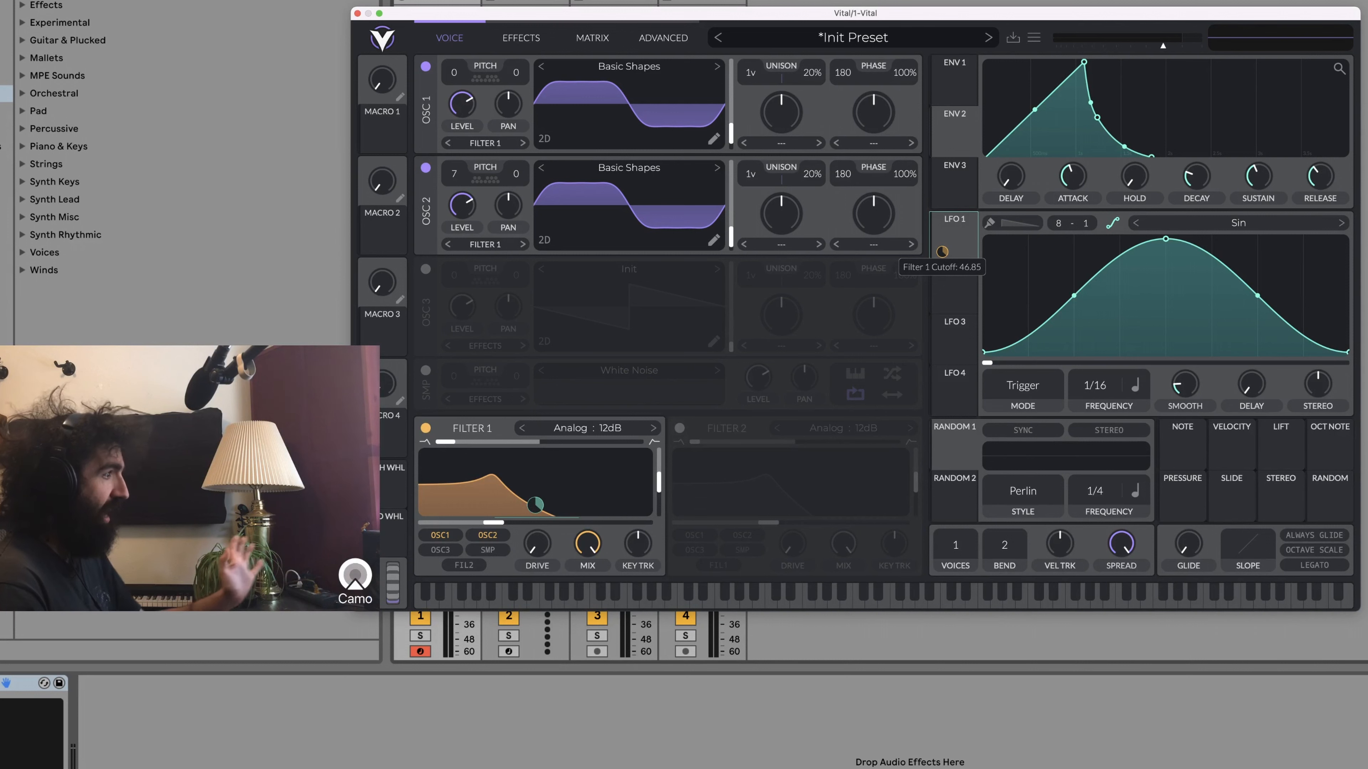
left_click_drag(941, 252, 942, 267)
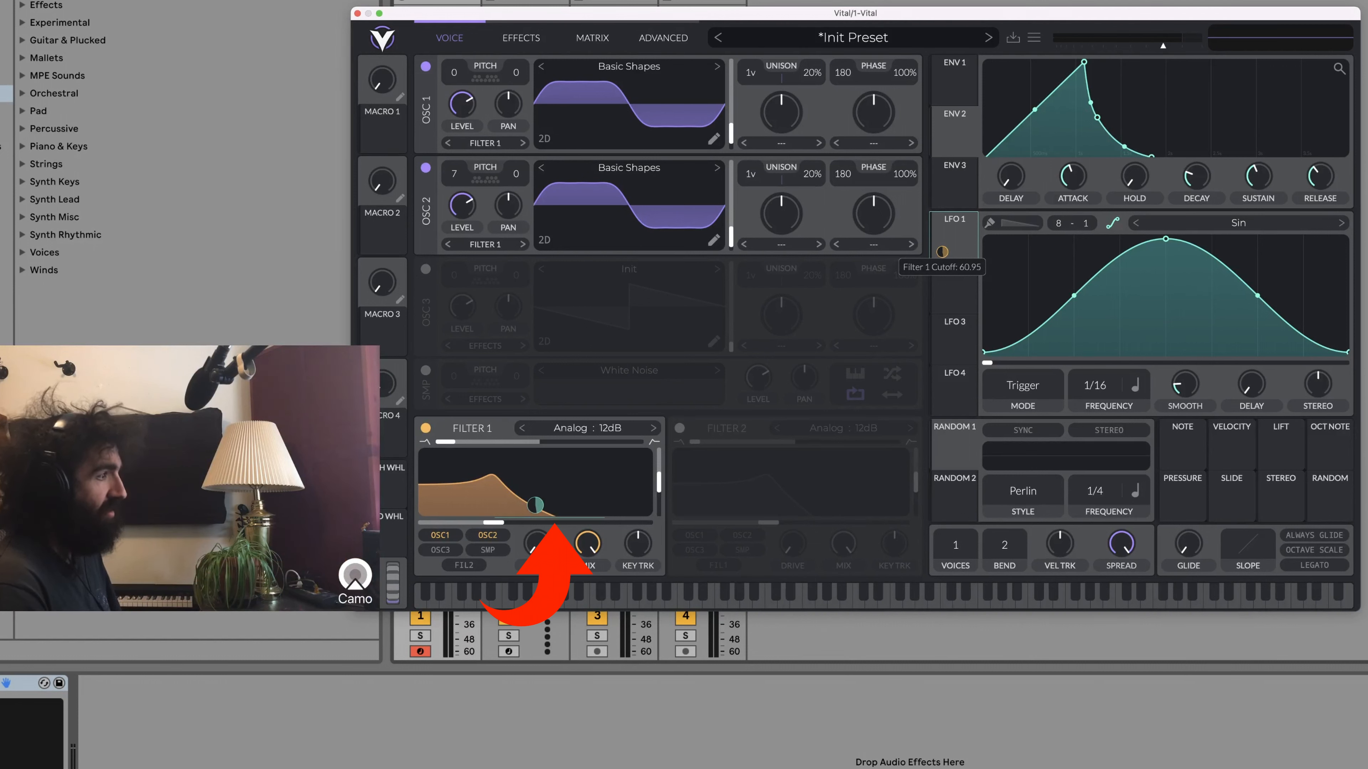
left_click_drag(942, 267, 942, 266)
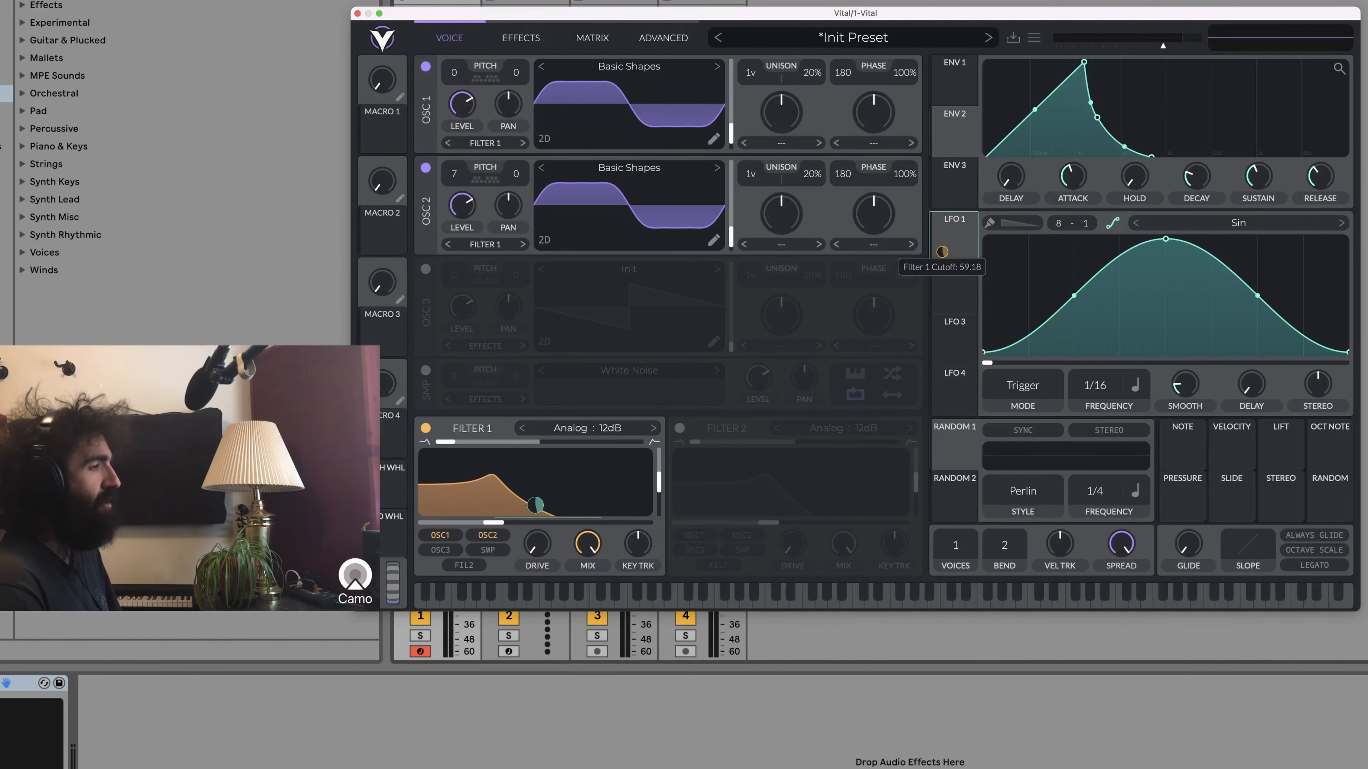
mouse_move(942, 266)
left_mouse_down()
mouse_move(942, 281)
mouse_move(942, 251)
left_mouse_up()
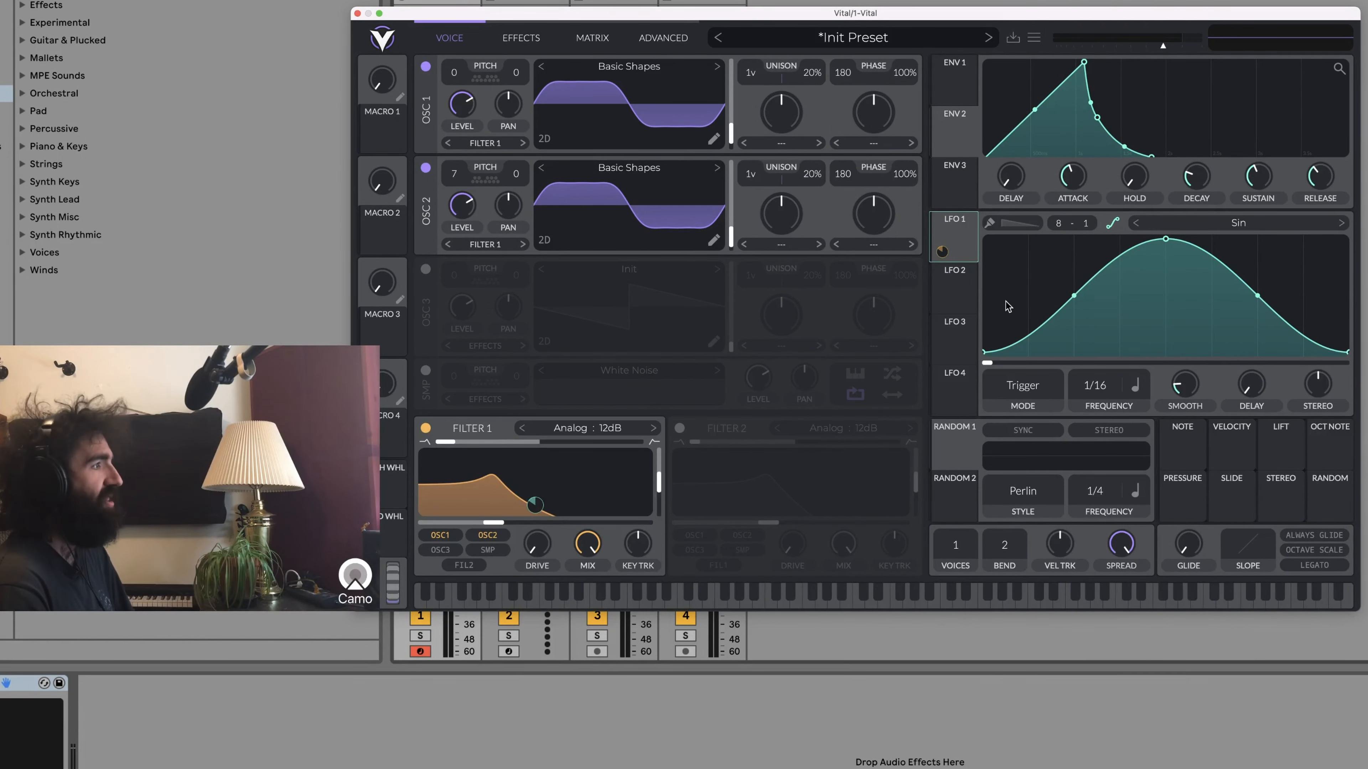
Reset to the initial preset and give oscillator 1 the Basic Shapes wavetable, with its wave position at a square wave.
left_click(1034, 39)
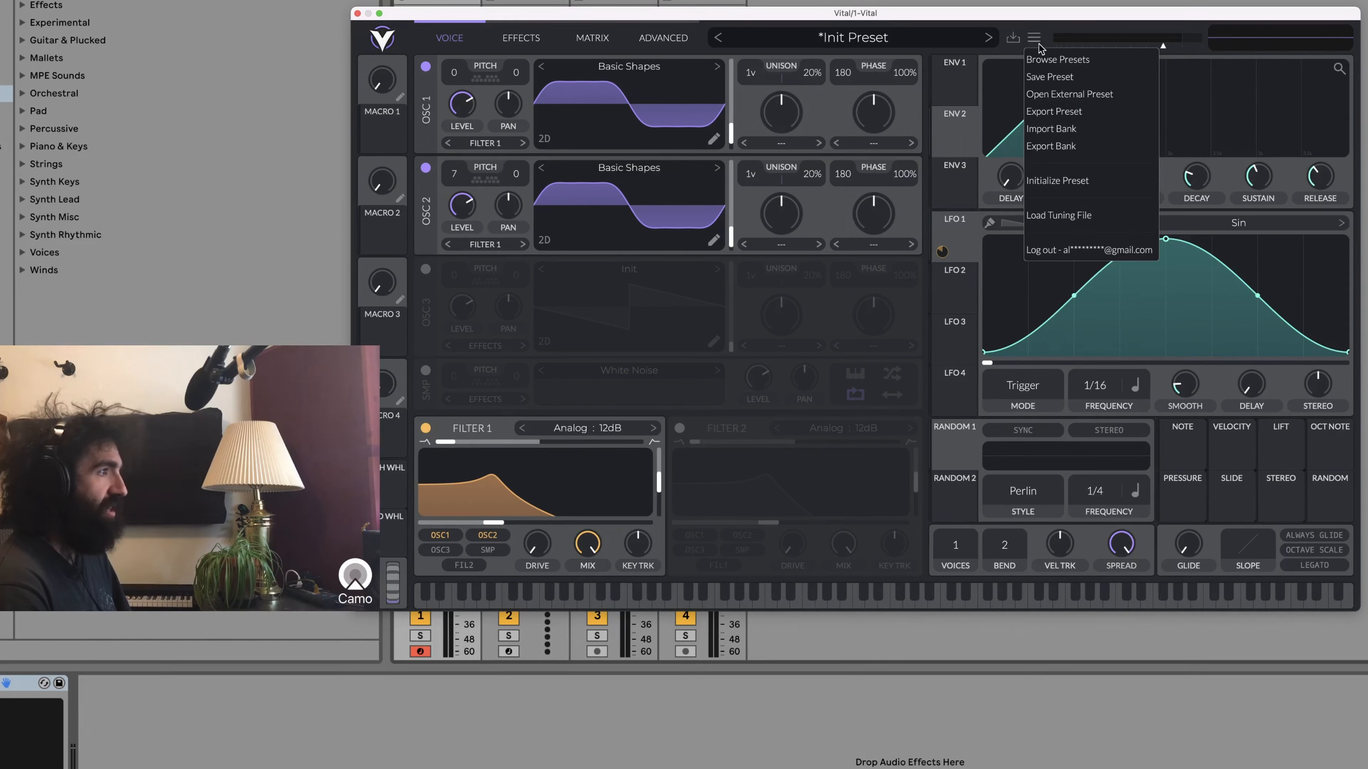
left_click(1090, 189)
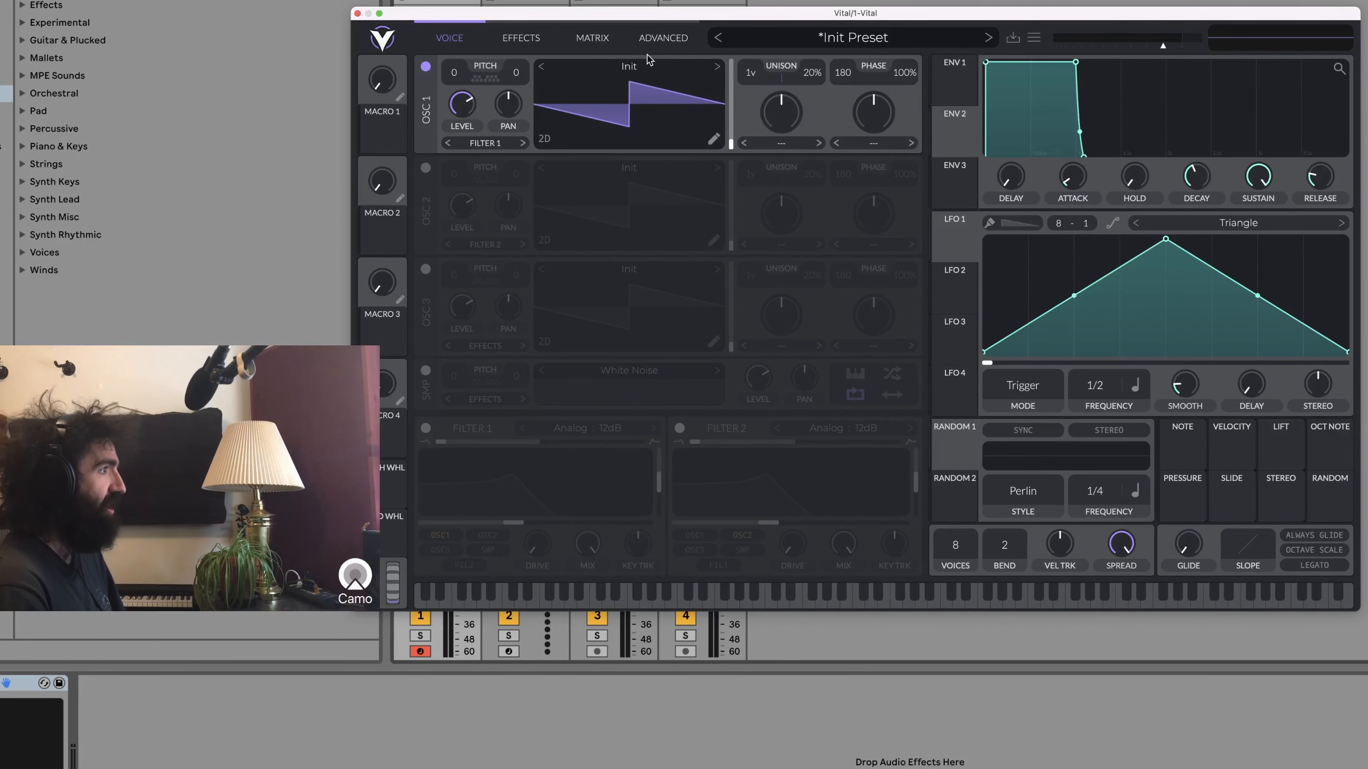
left_click(597, 74)
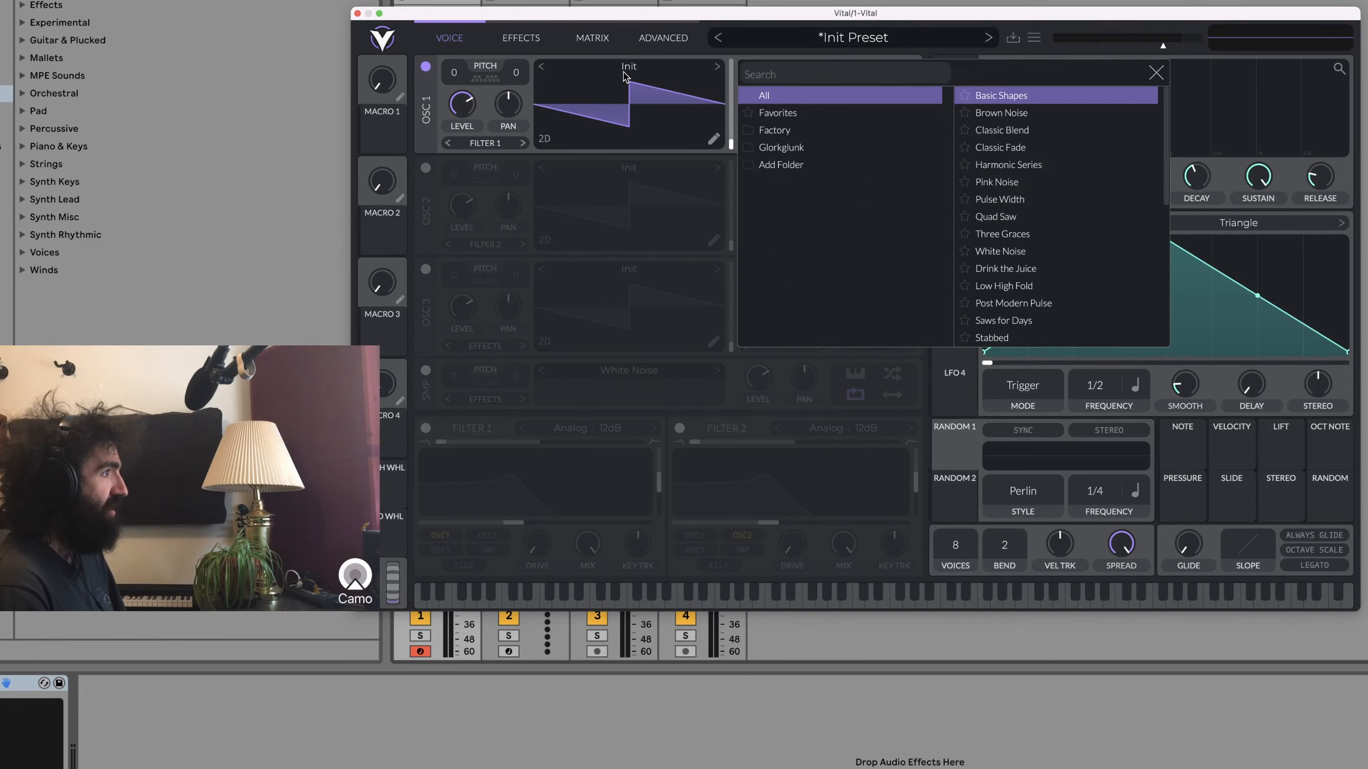
left_click(1022, 96)
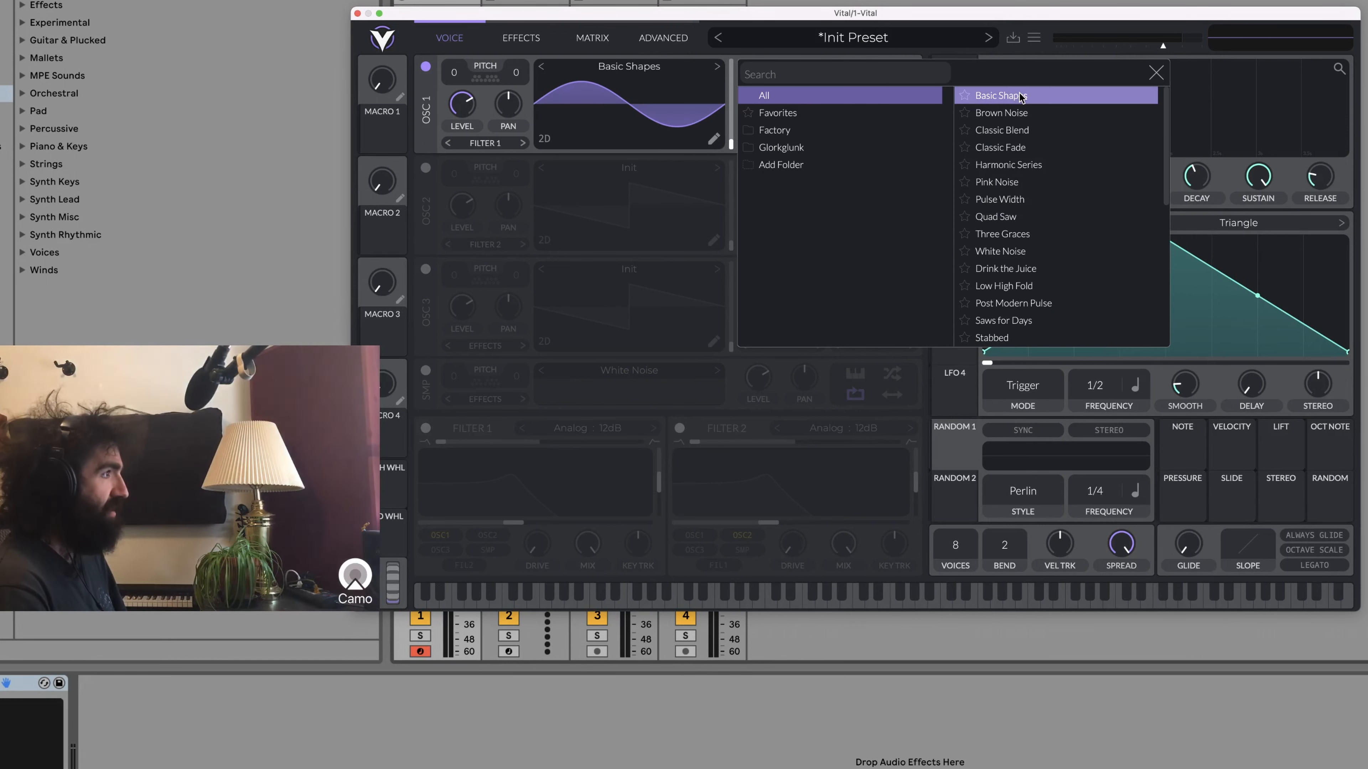
left_click(680, 193)
left_click(717, 67)
left_click(717, 67)
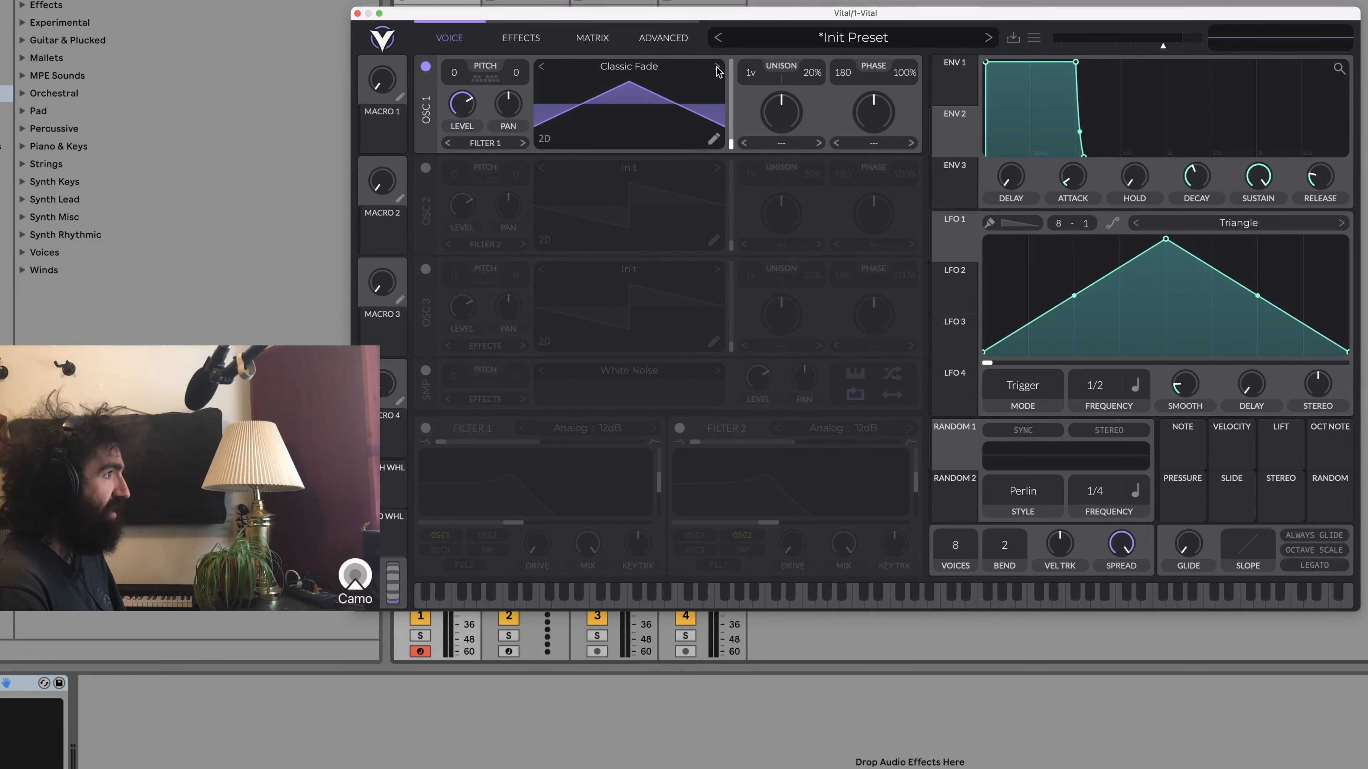
left_click(541, 66)
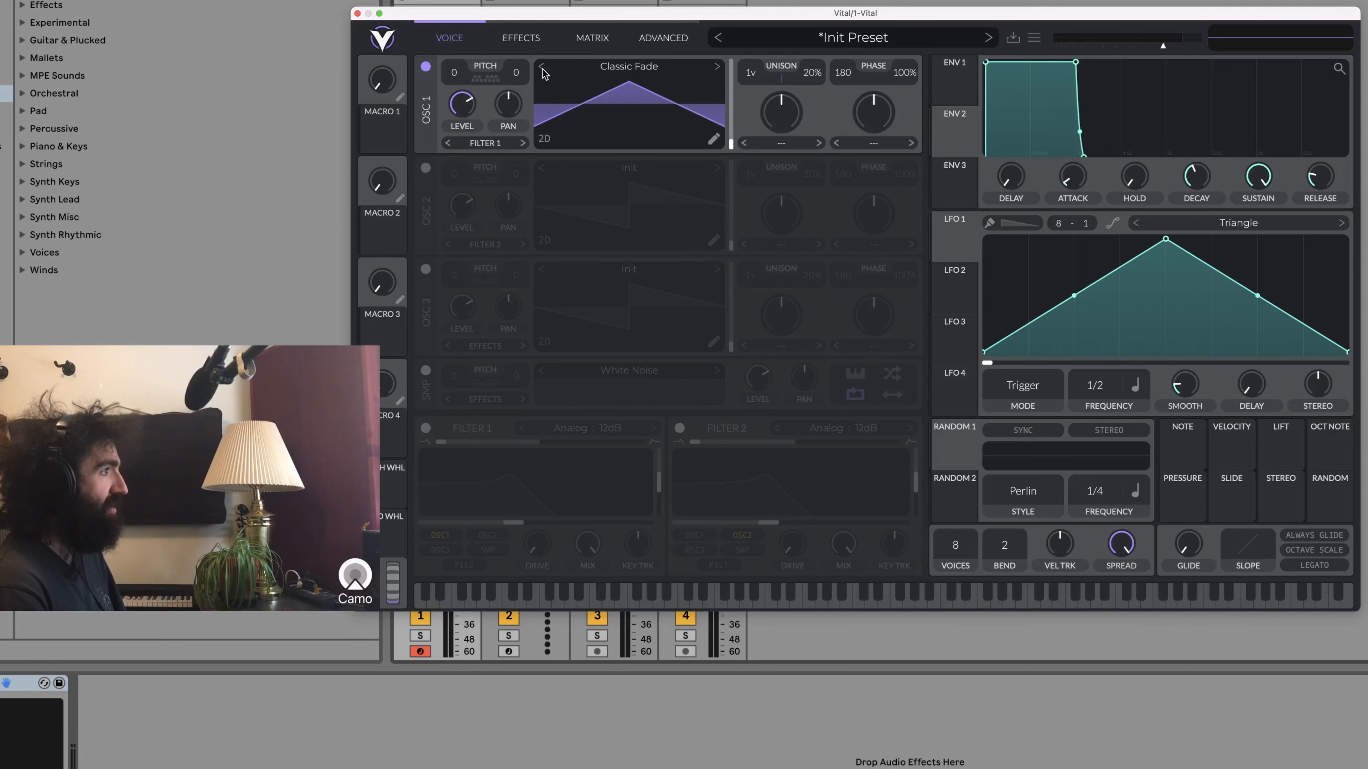
left_click(541, 66)
left_click(542, 69)
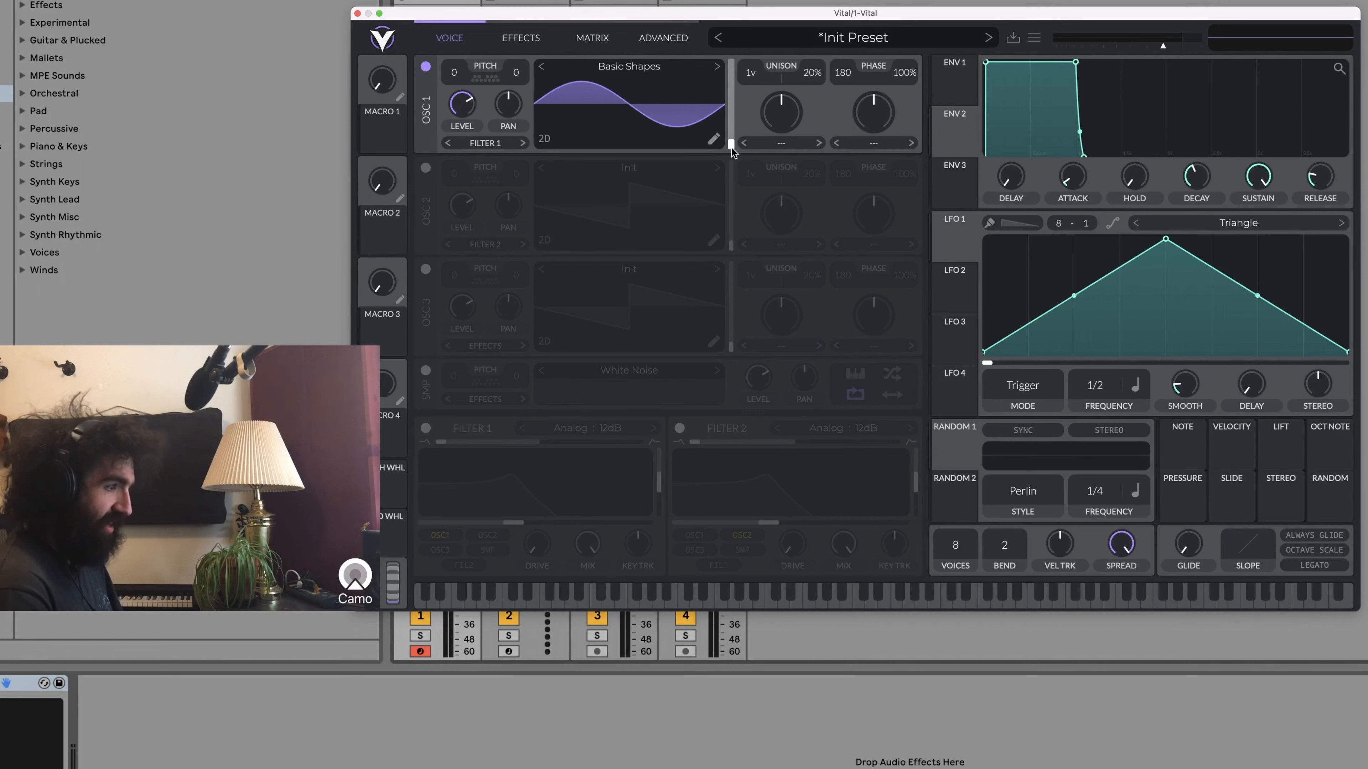
left_click_drag(731, 148, 721, 92)
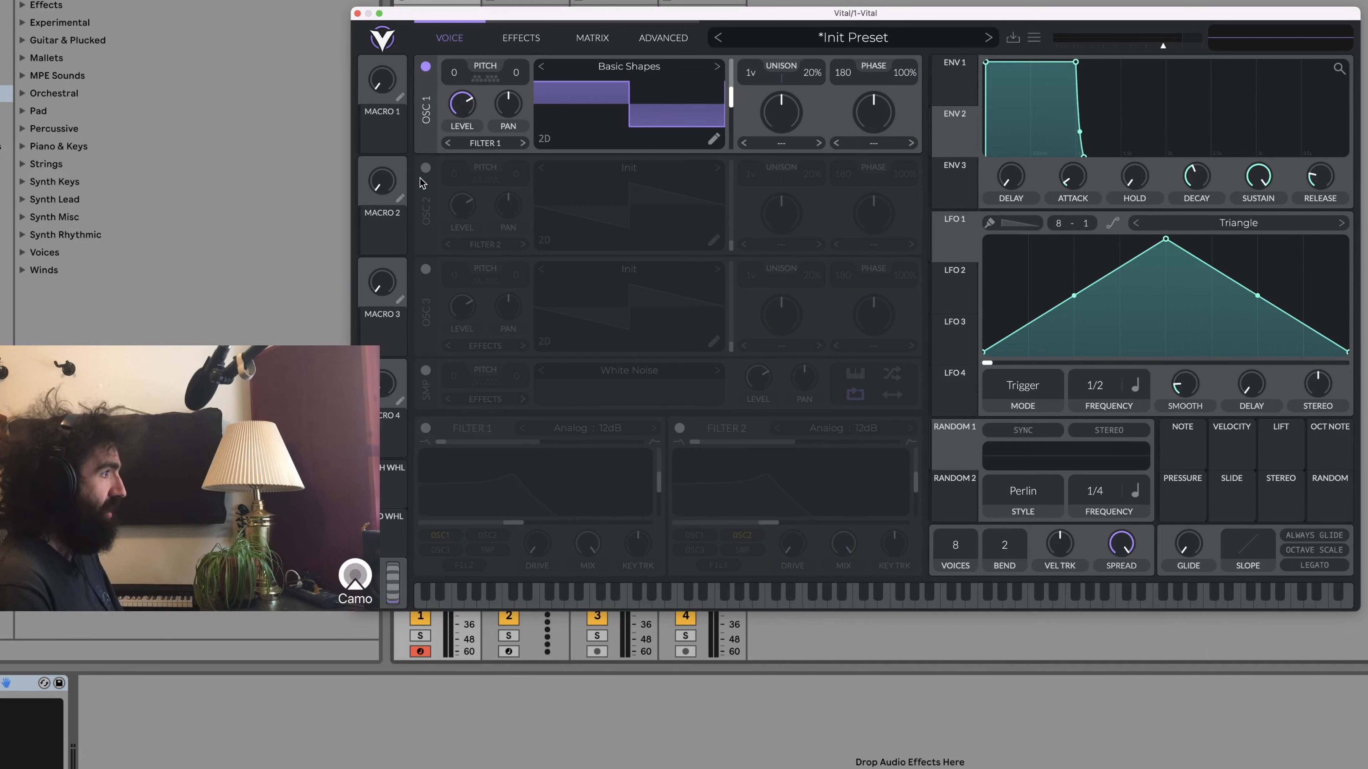
Enable oscillator 2 with the Basic Shapes wavetable at a rounded, near-square wave position and transpose it up 5 semitones.
left_click(426, 168)
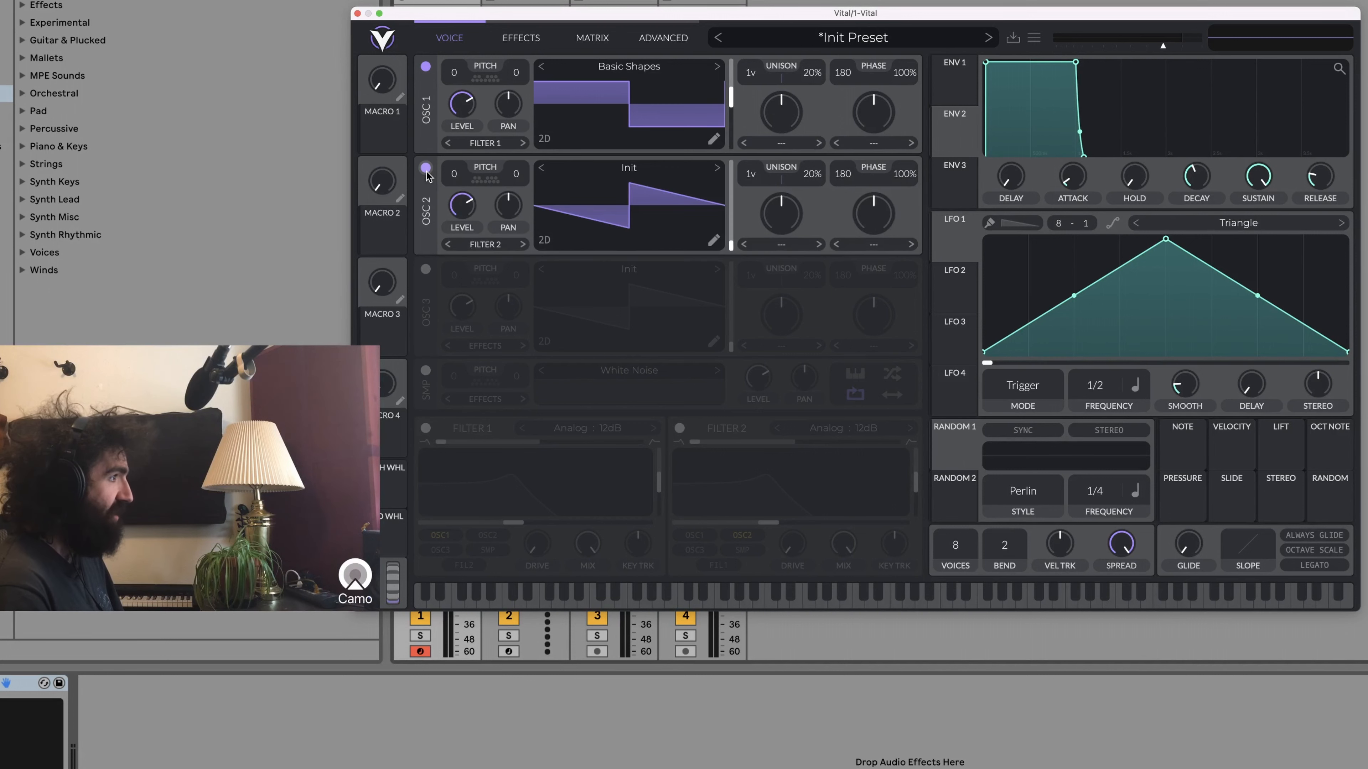
left_click(717, 167)
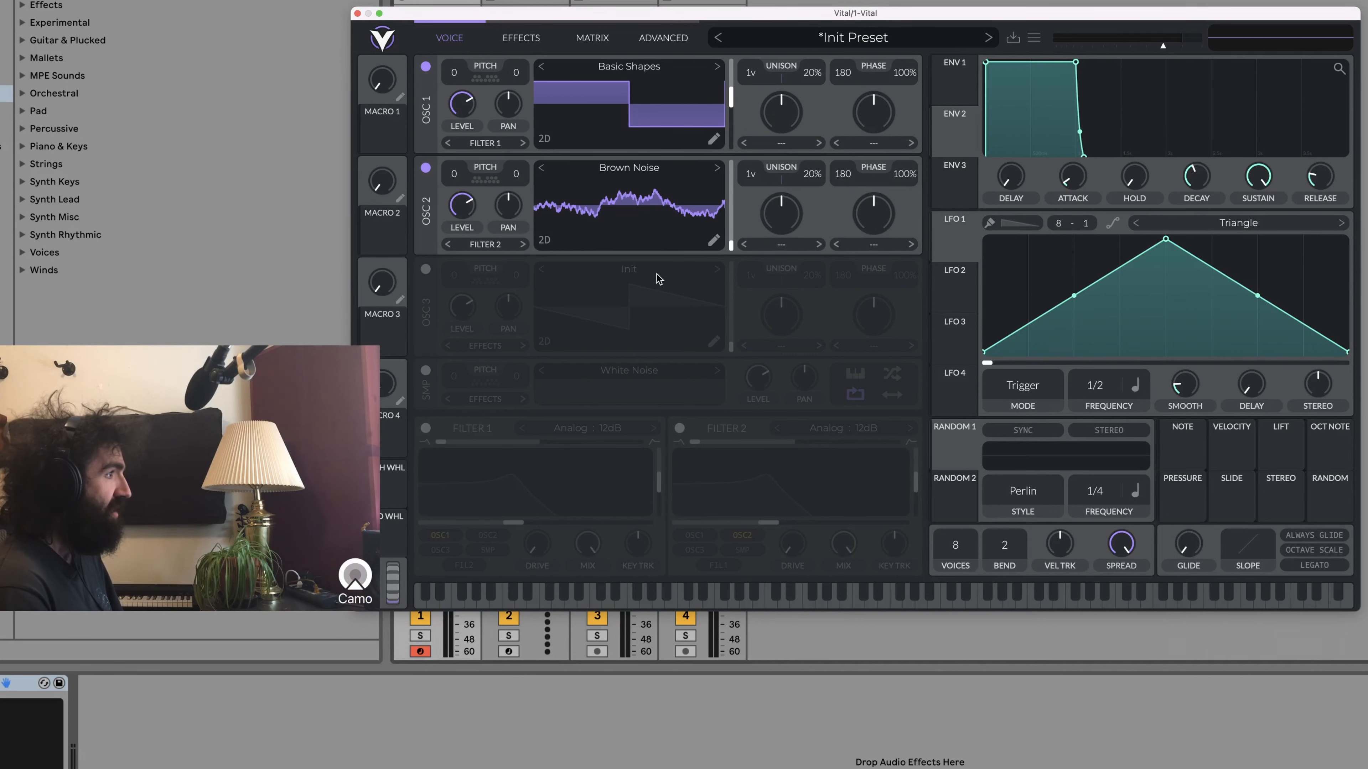
left_click(541, 168)
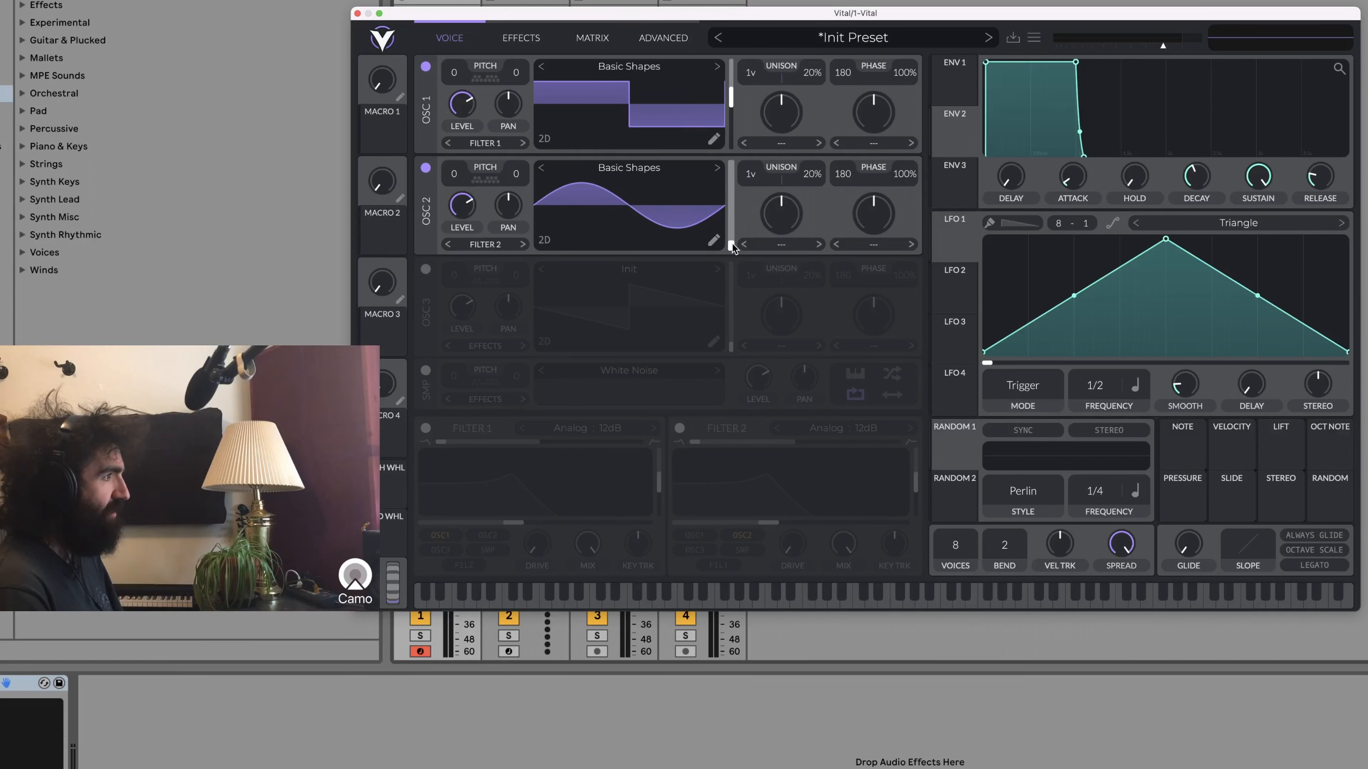
left_click_drag(733, 249, 732, 236)
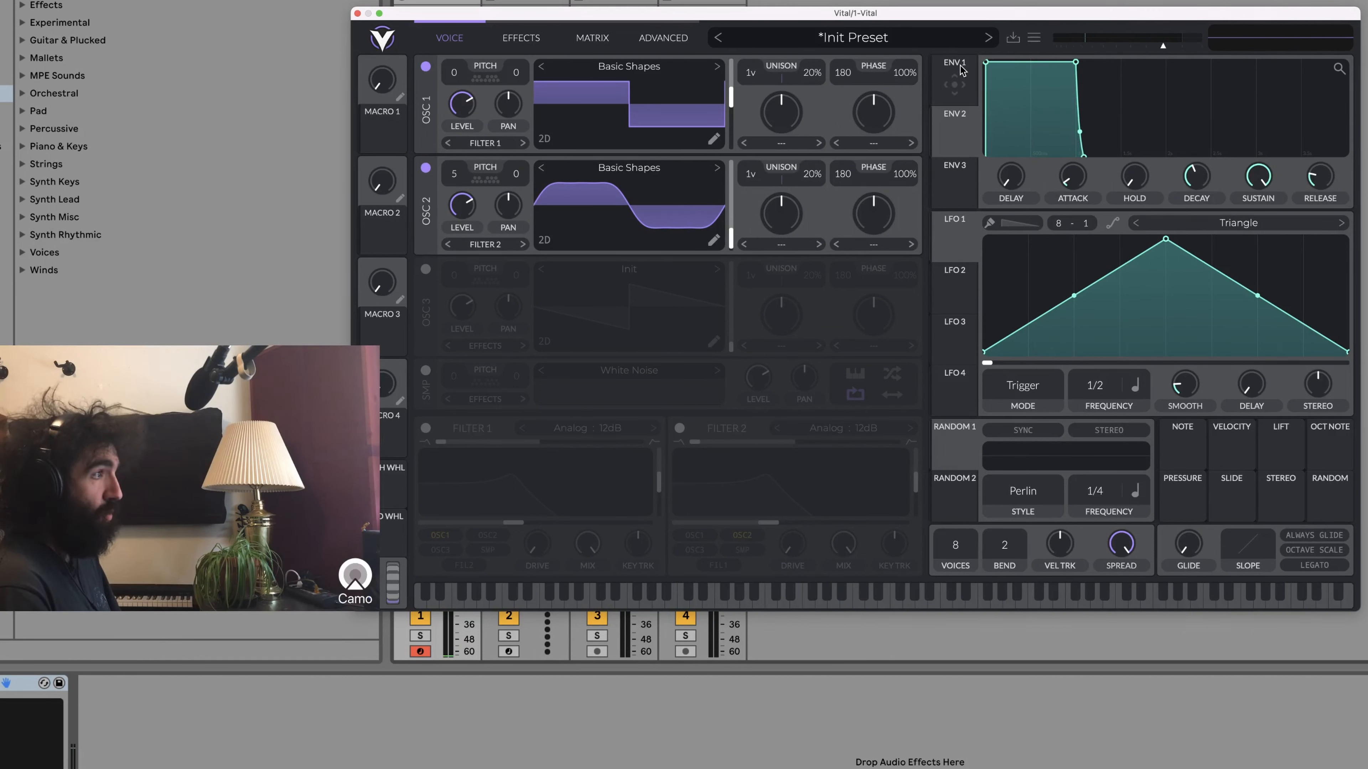
Shape envelope 1 with zero sustain, a release slightly longer than 0.837 secs, and a decay just under 0.262 secs.
left_click(957, 81)
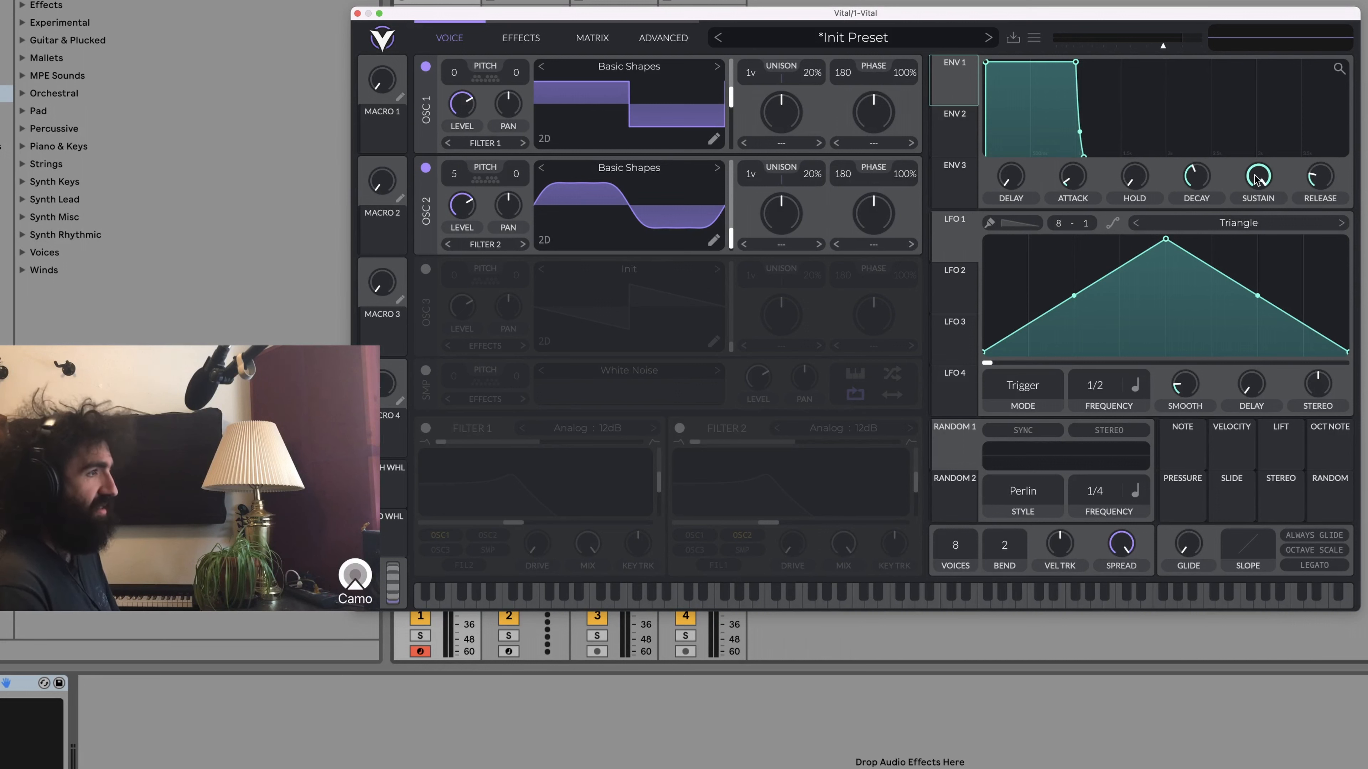
mouse_move(1256, 180)
left_click_drag(1256, 179, 1231, 374)
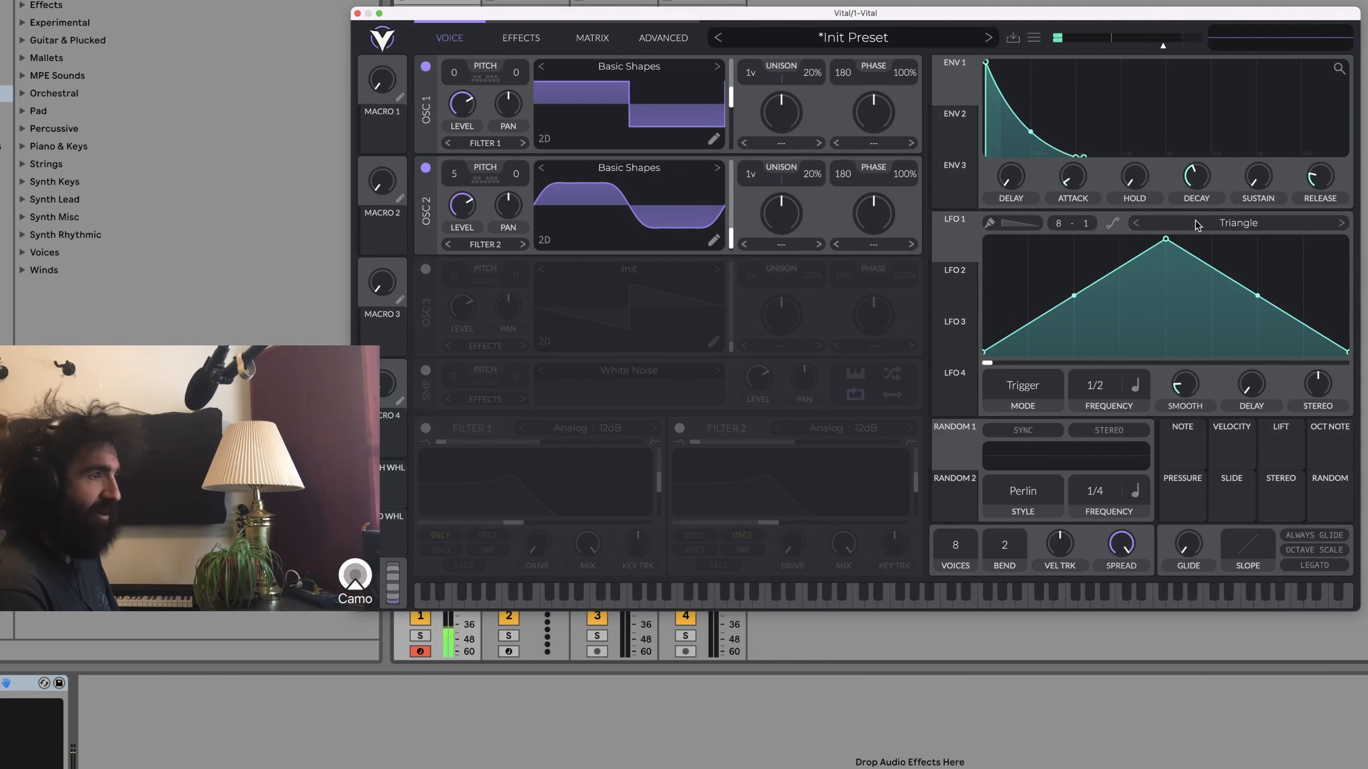
left_click_drag(1322, 186, 1330, 174)
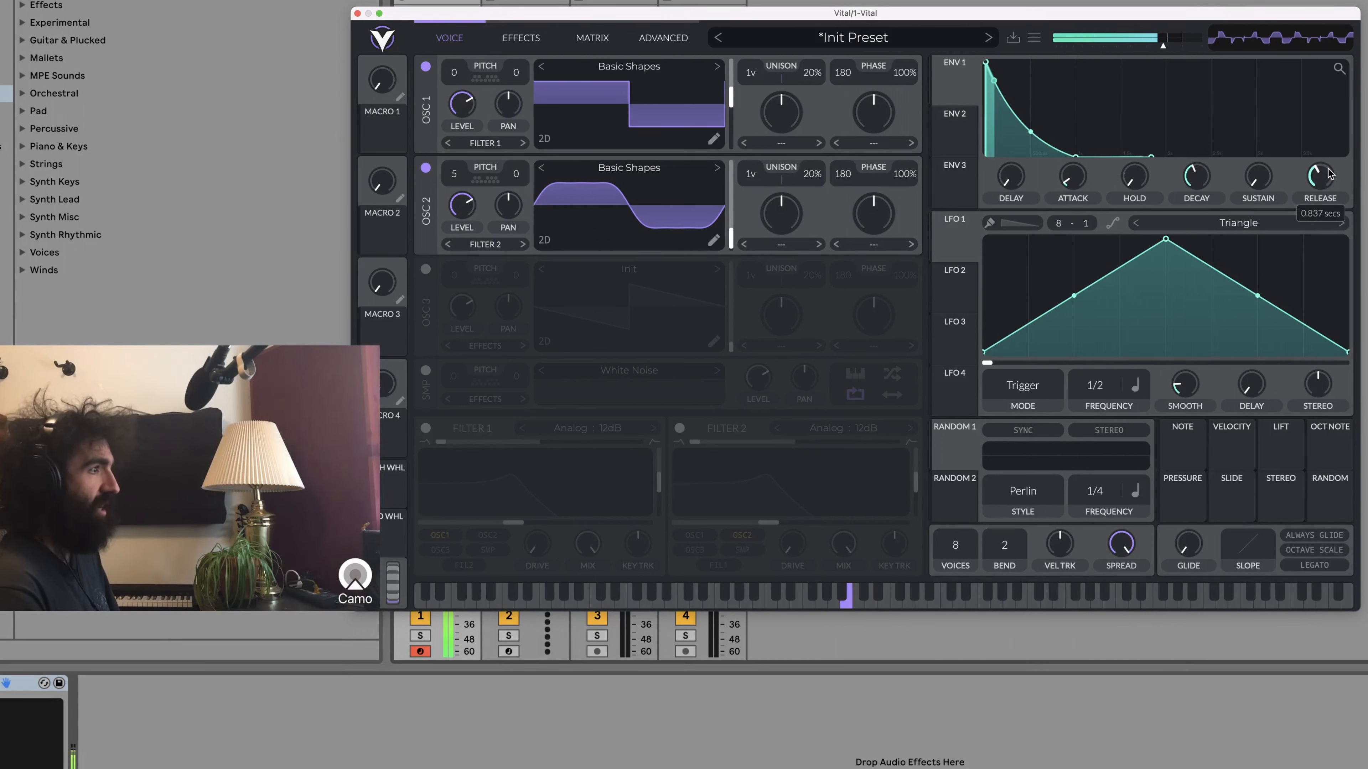
left_click_drag(1326, 173, 1326, 180)
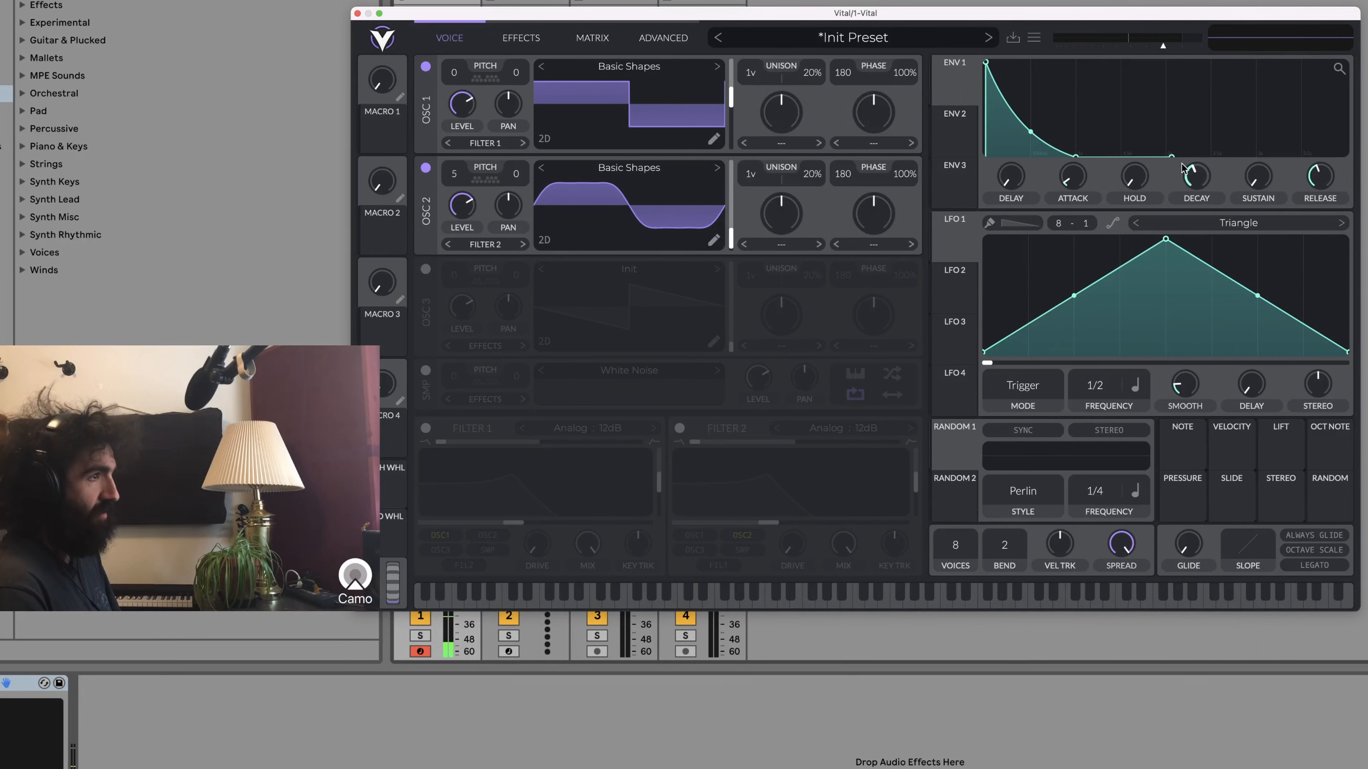
left_click_drag(1201, 176, 1202, 181)
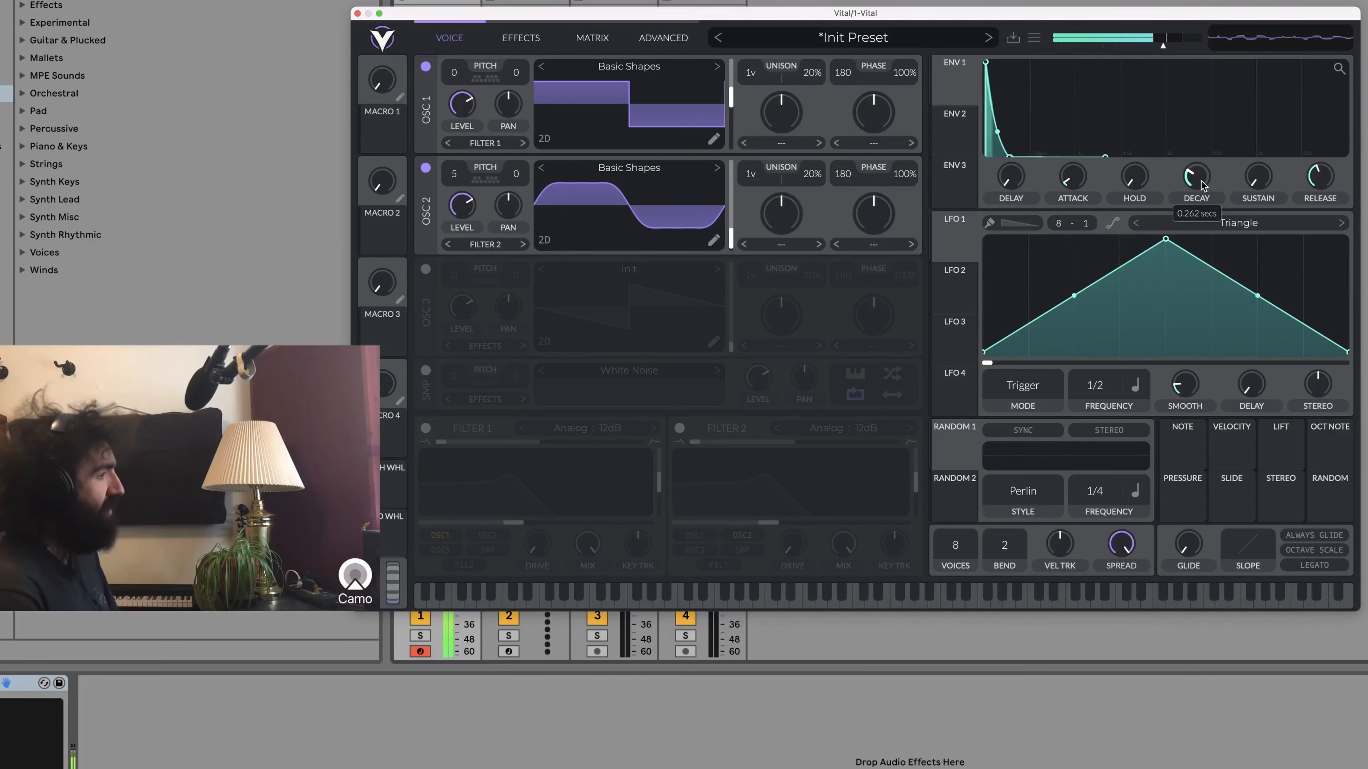
left_click_drag(1202, 185, 1204, 185)
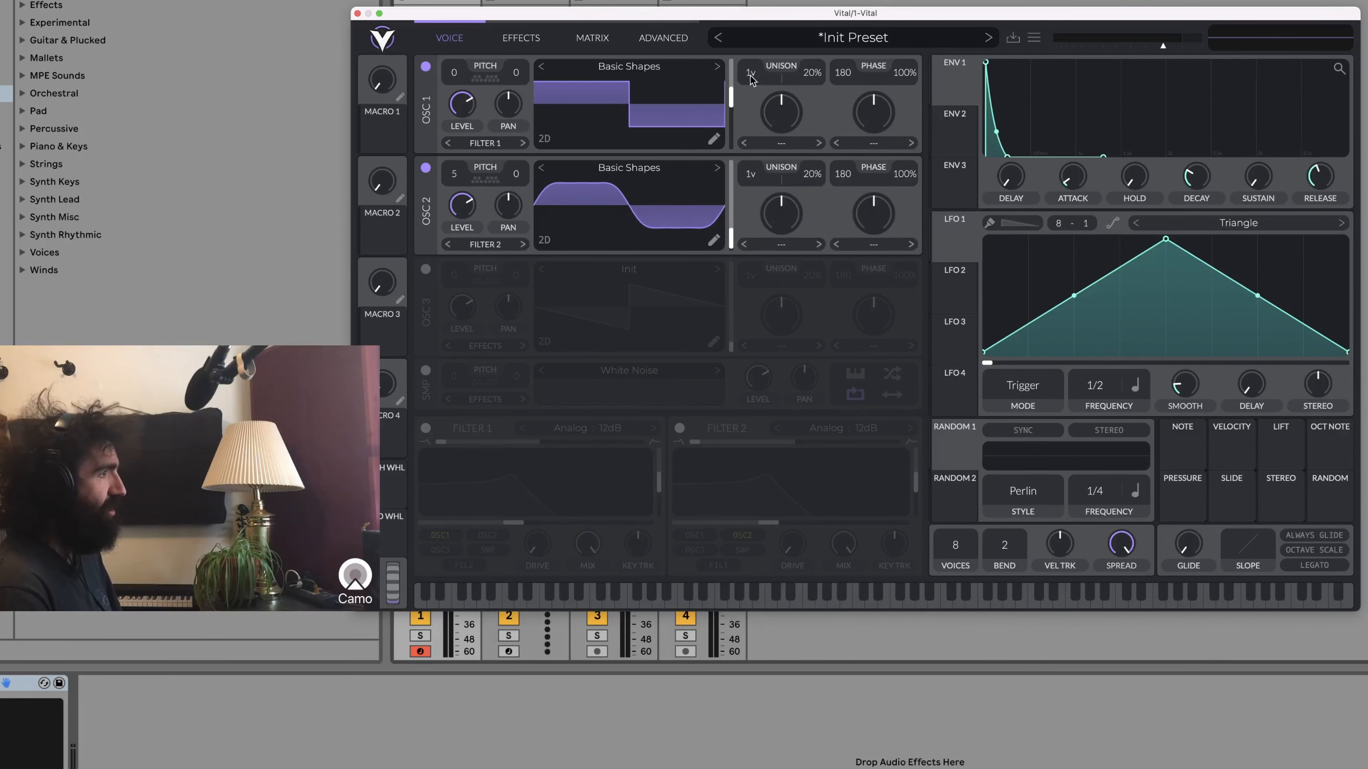
Set oscillator 1's unison to 4 voices and try envelope 1 decays of 0.225 and 0.414 secs, settling between them.
scroll(757, 78, "up", 1)
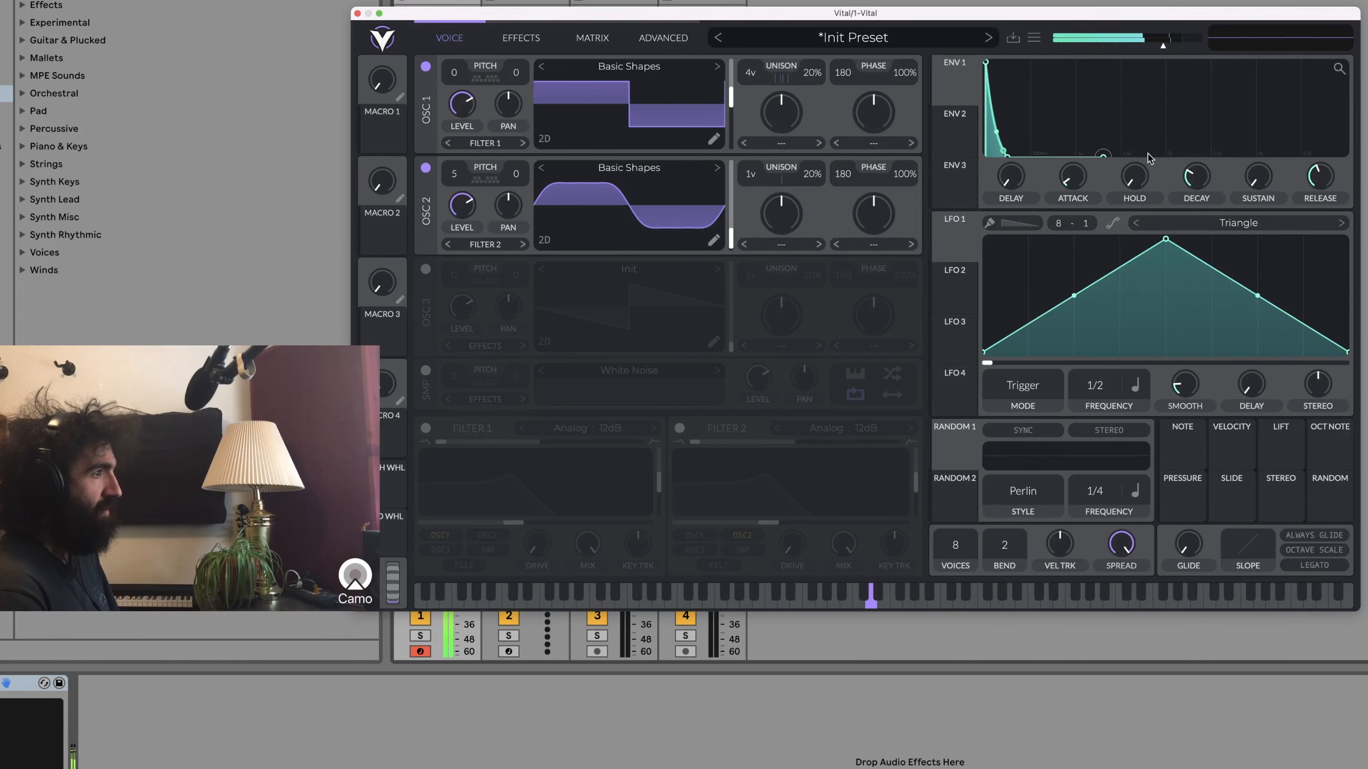
scroll(1193, 174, "up", 3)
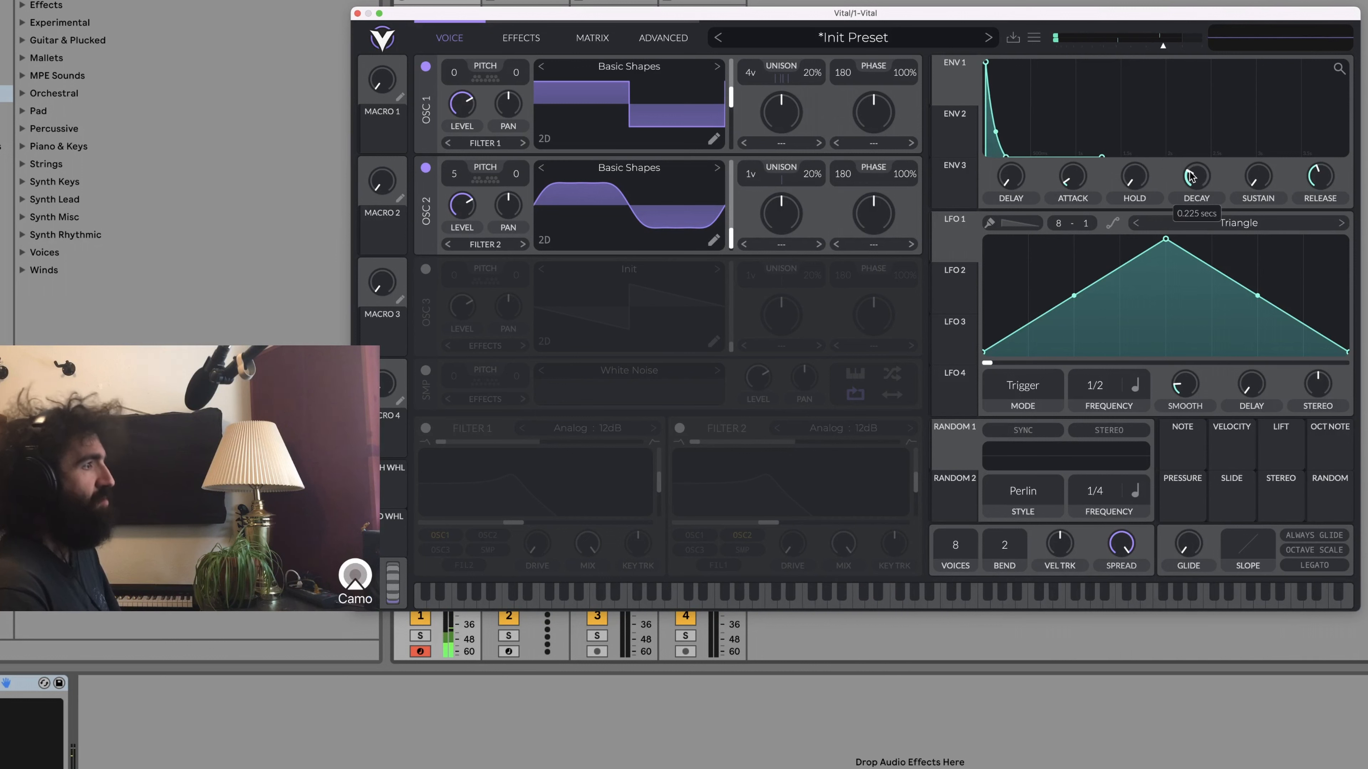
scroll(1193, 175, "down", 3)
scroll(1192, 176, "down", 1)
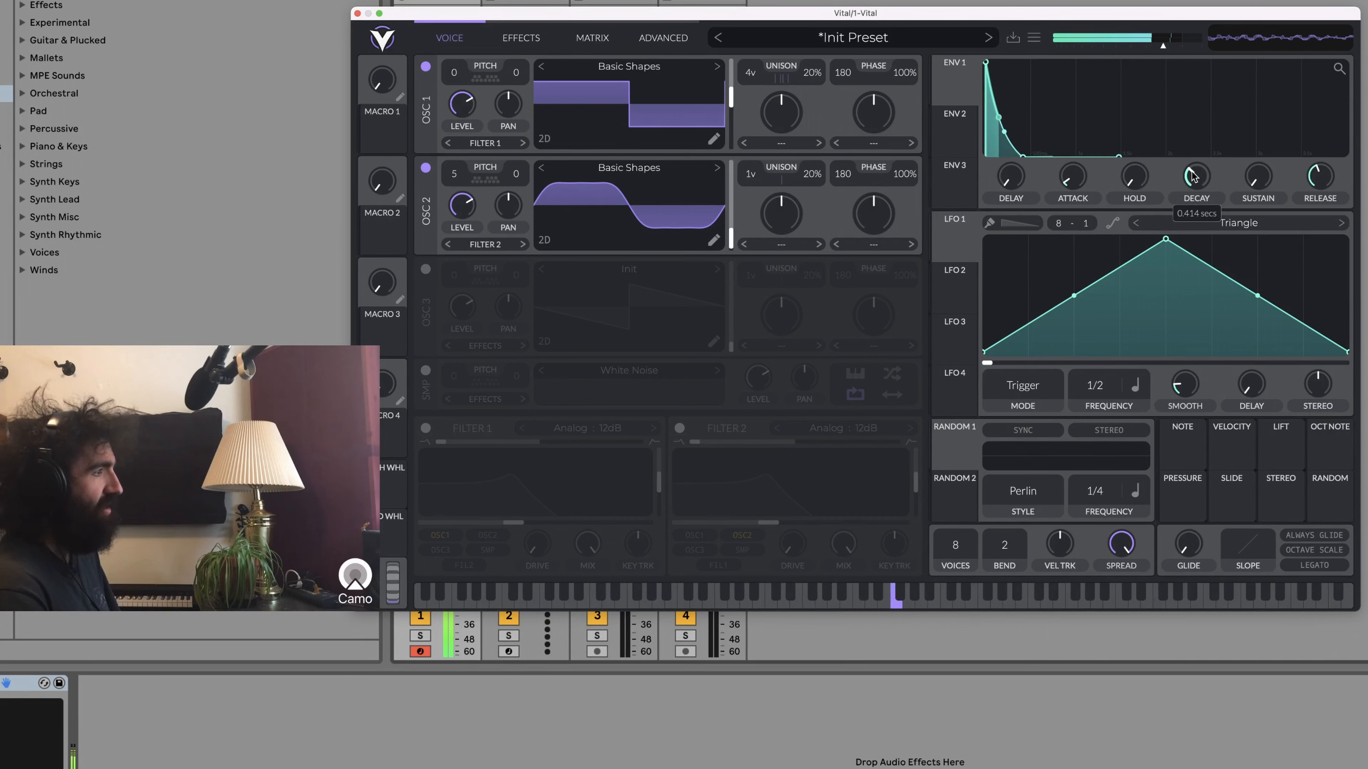
scroll(1192, 175, "down", 2)
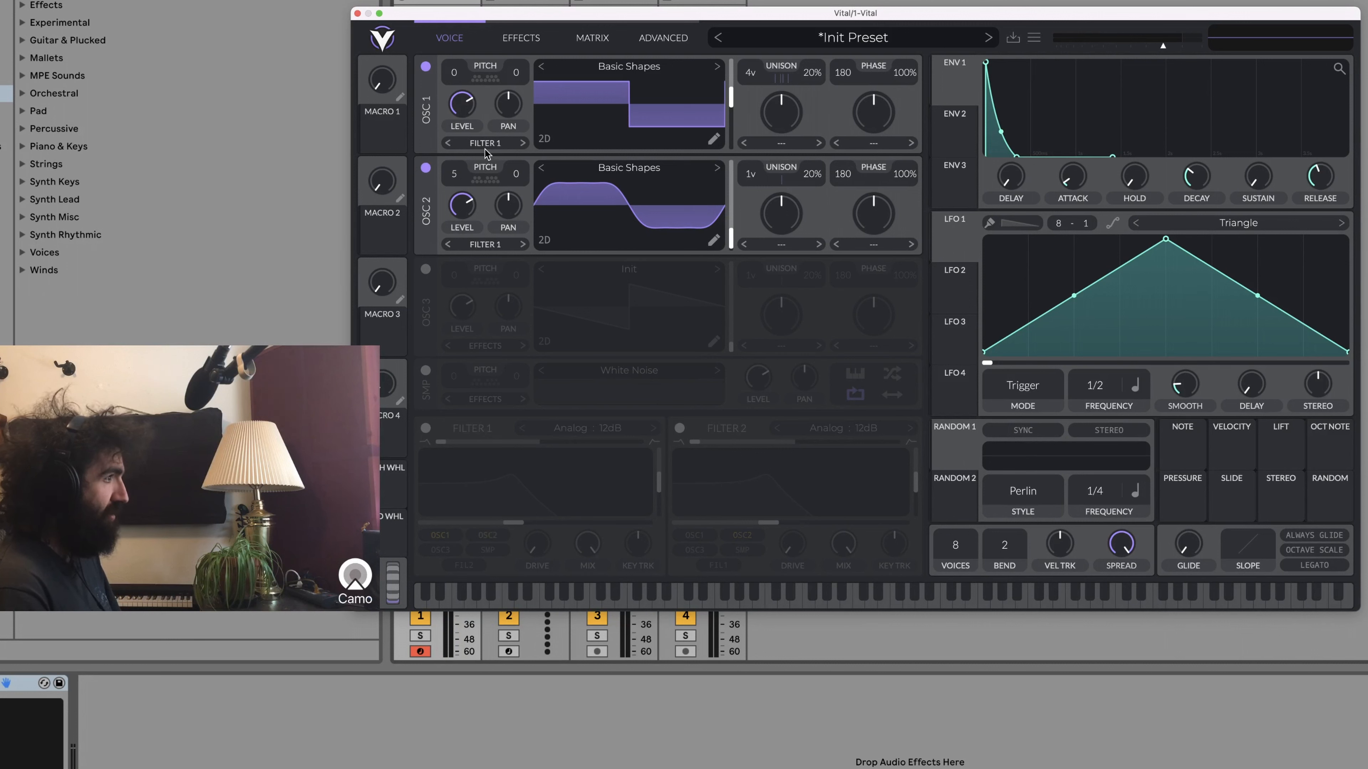
Enable Filter 1 for both oscillators and raise its cutoff moderately.
left_click(426, 429)
left_click_drag(517, 523, 570, 528)
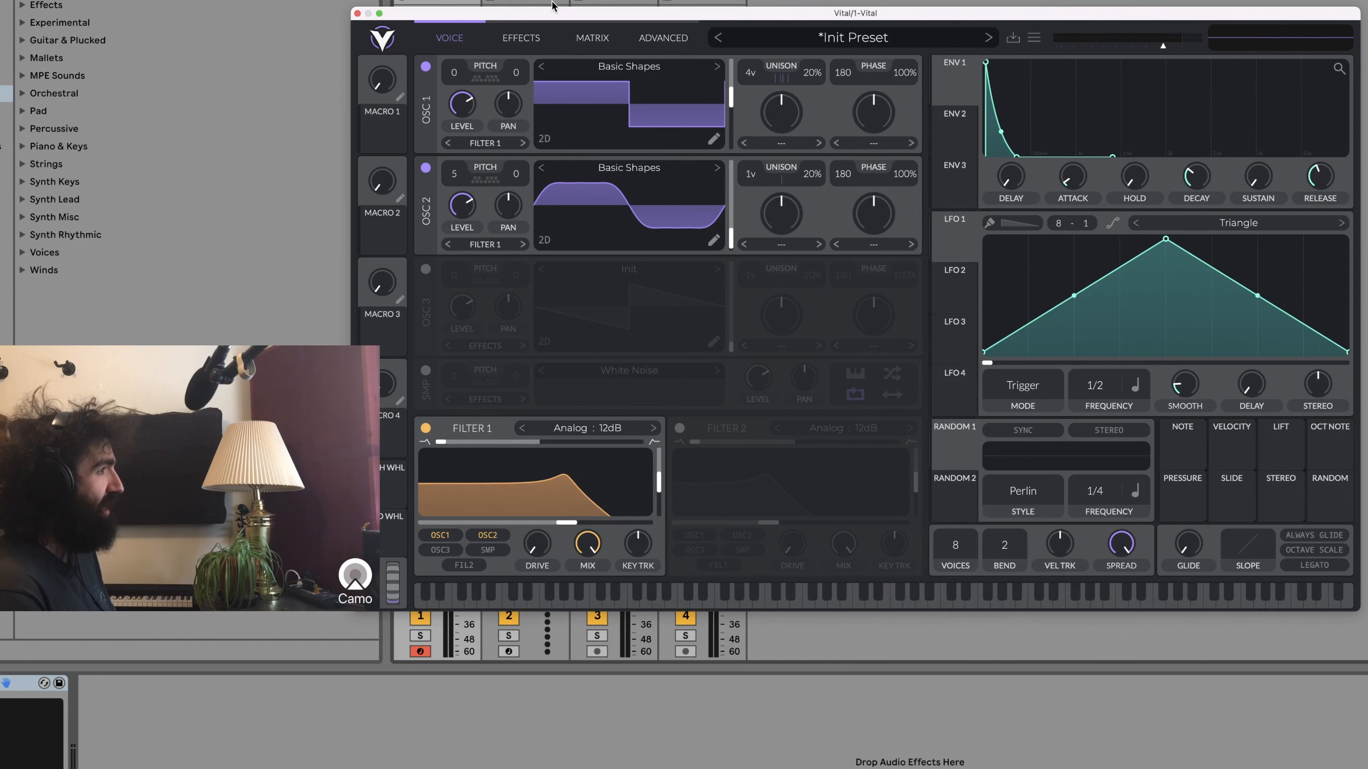
Add the Delay effect in Ping Pong mode and raise its cutoff well above 69.95 to thin out the echoes' low end.
left_click(527, 40)
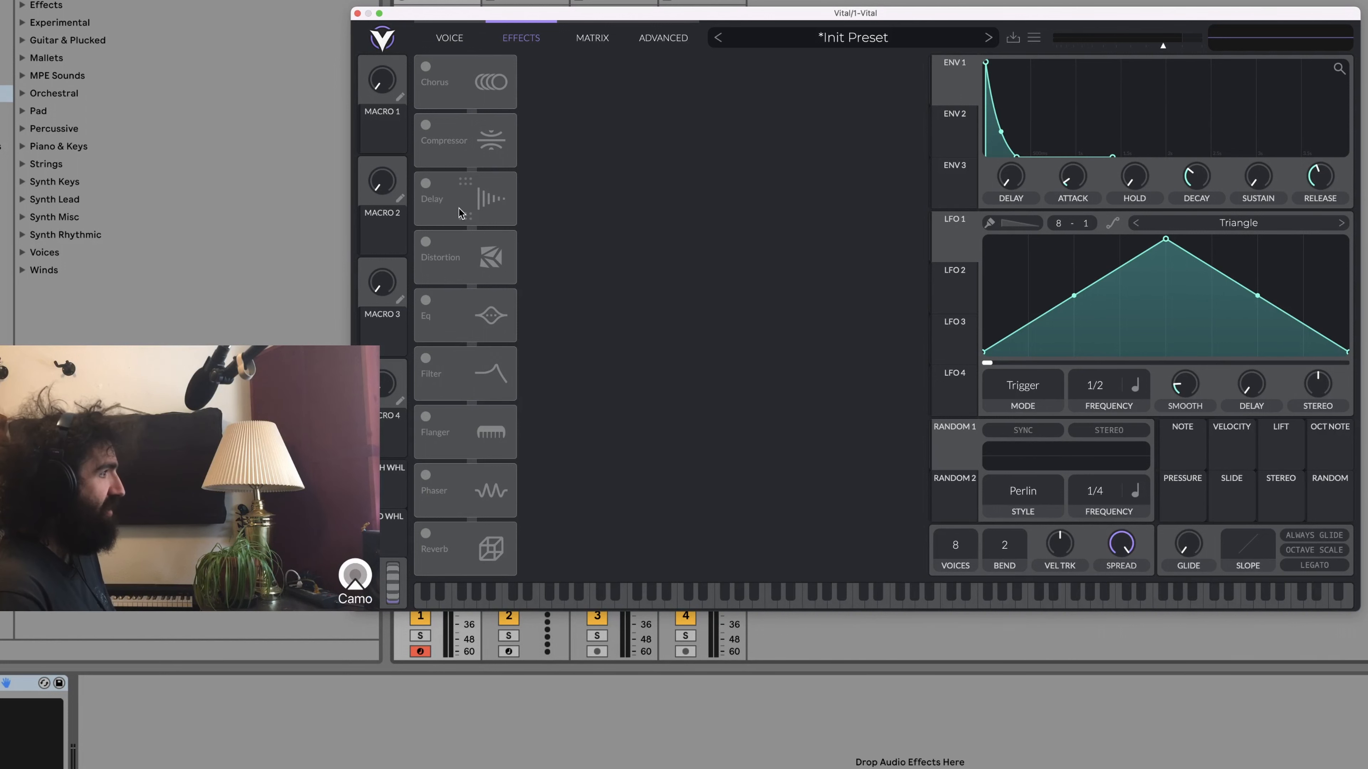
left_click(428, 184)
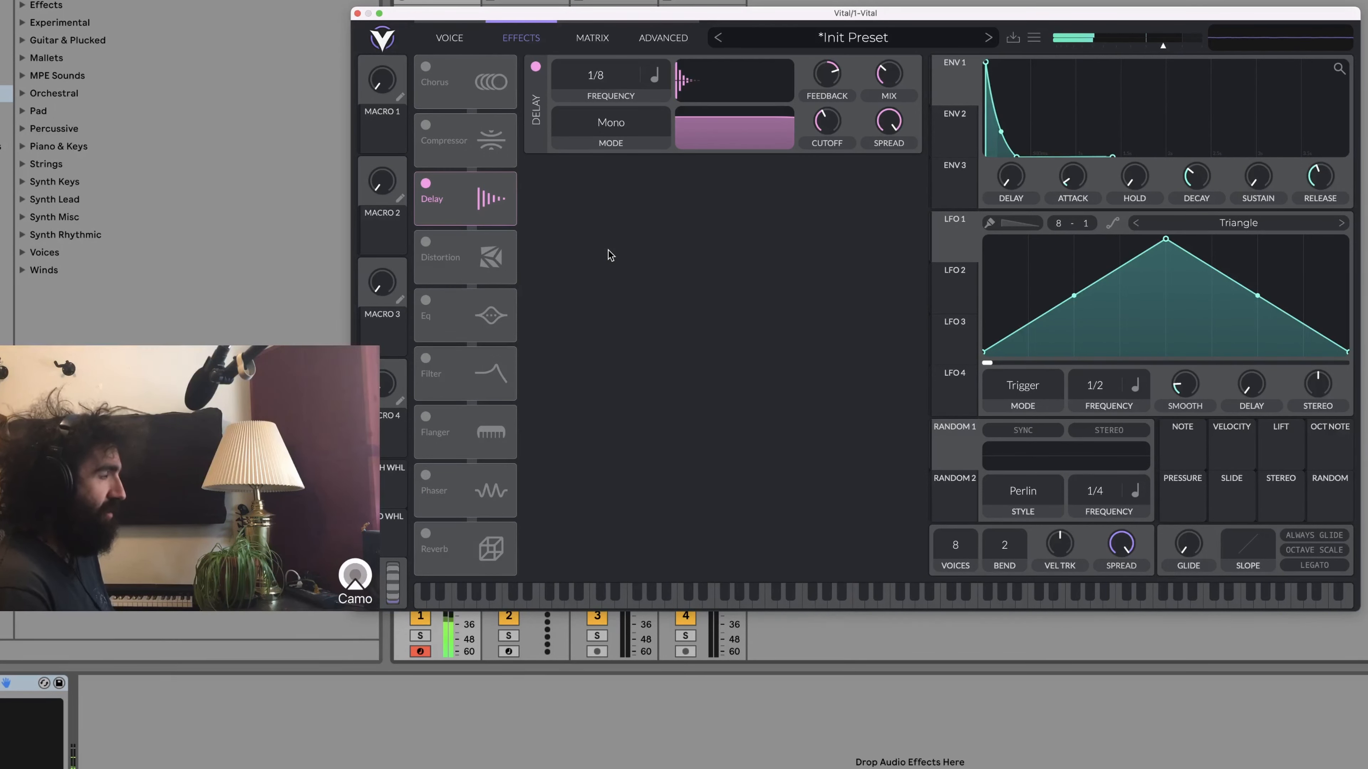
left_click(621, 125)
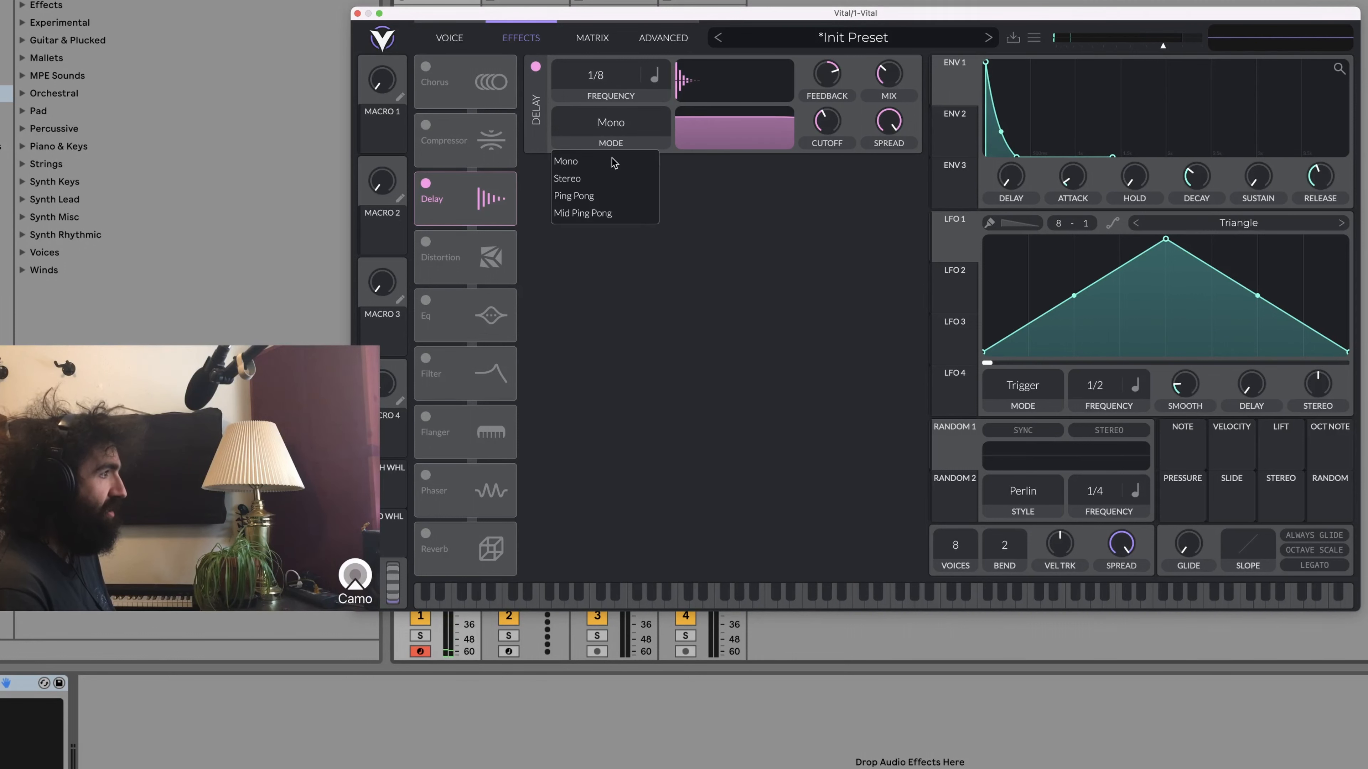
left_click(607, 200)
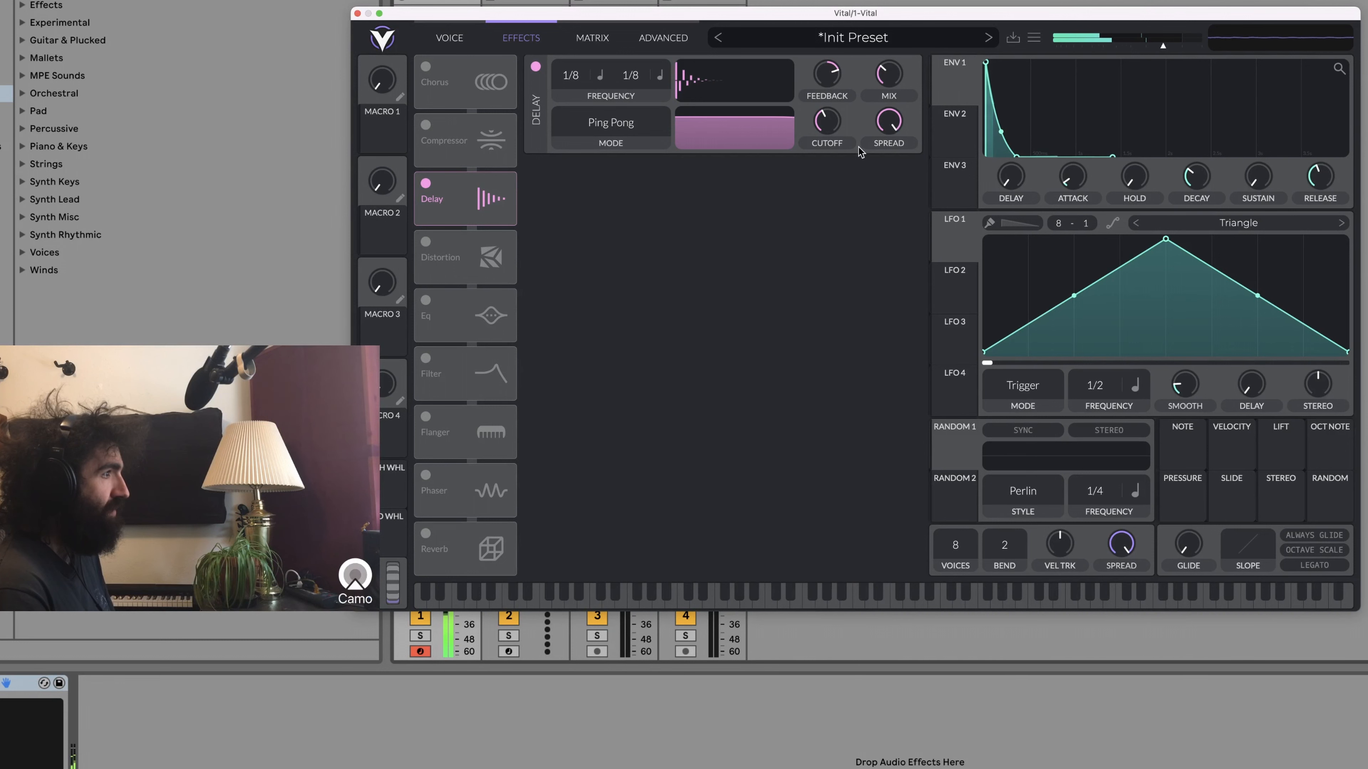
mouse_move(830, 132)
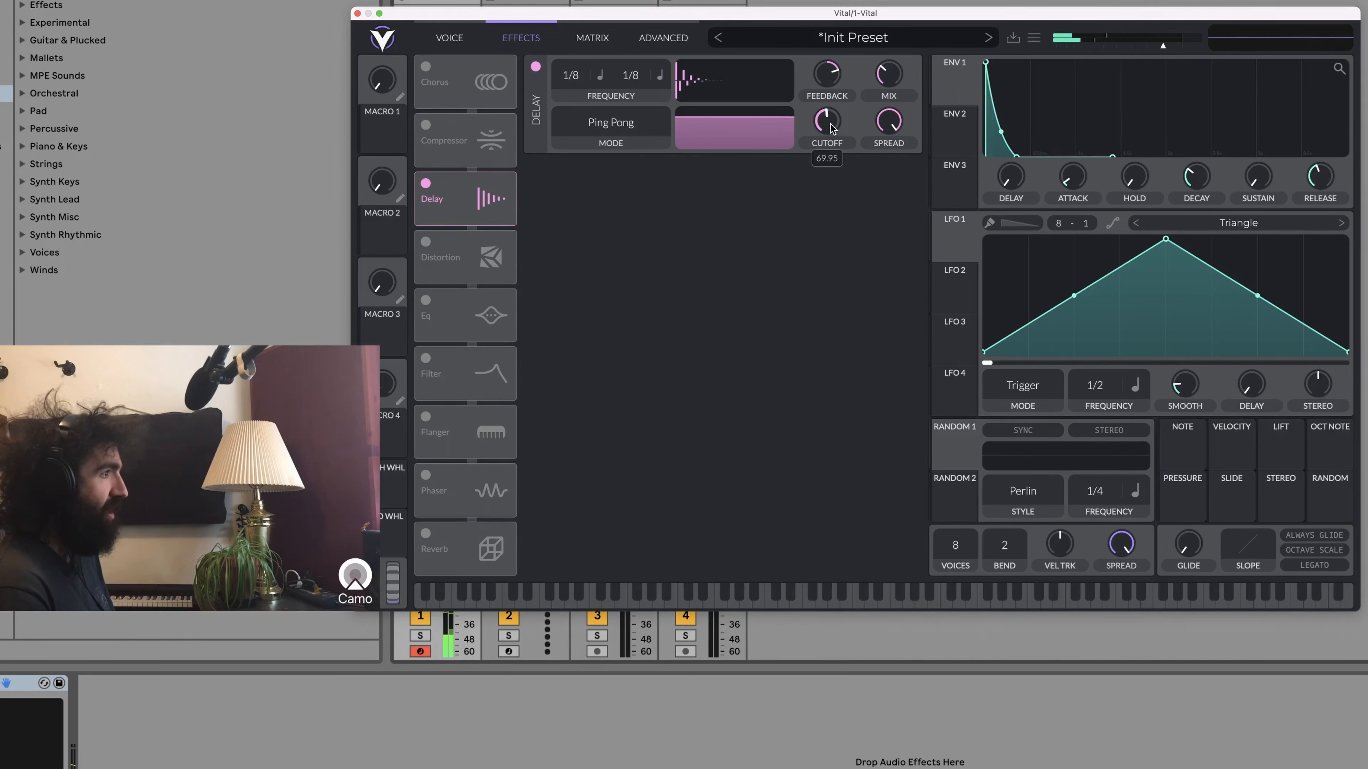
left_click_drag(832, 129, 836, 98)
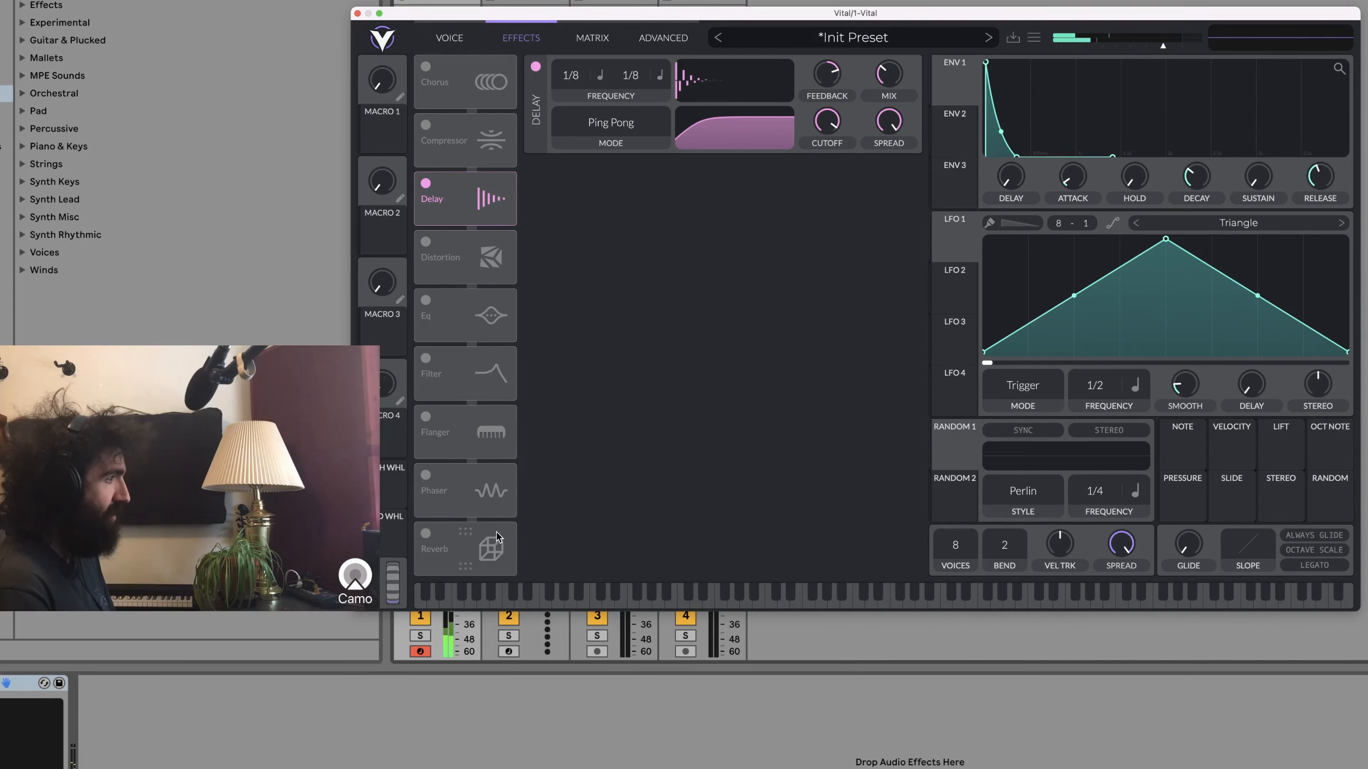
Add the Reverb effect and reduce the Delay's mix, finishing back on the oscillator and filter settings.
left_click(424, 537)
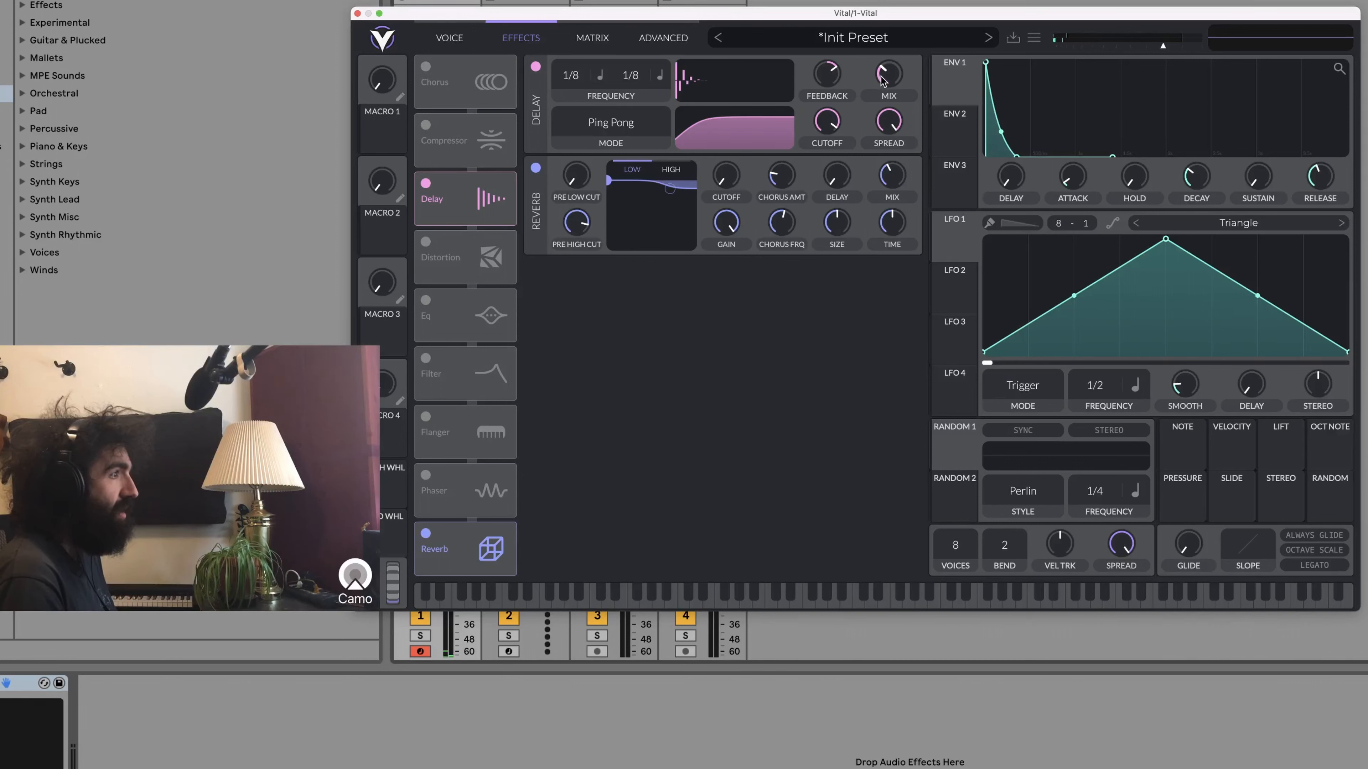
left_click_drag(883, 75, 881, 86)
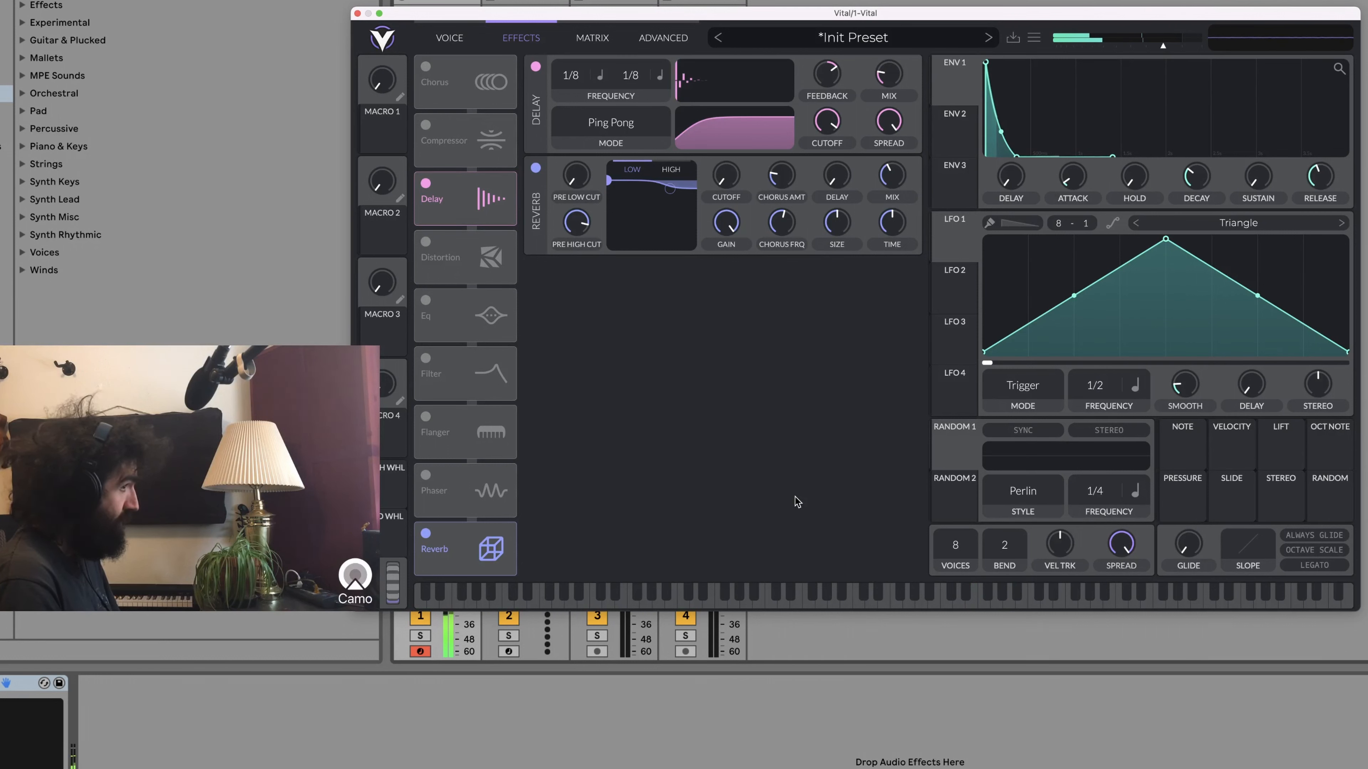
left_click(451, 38)
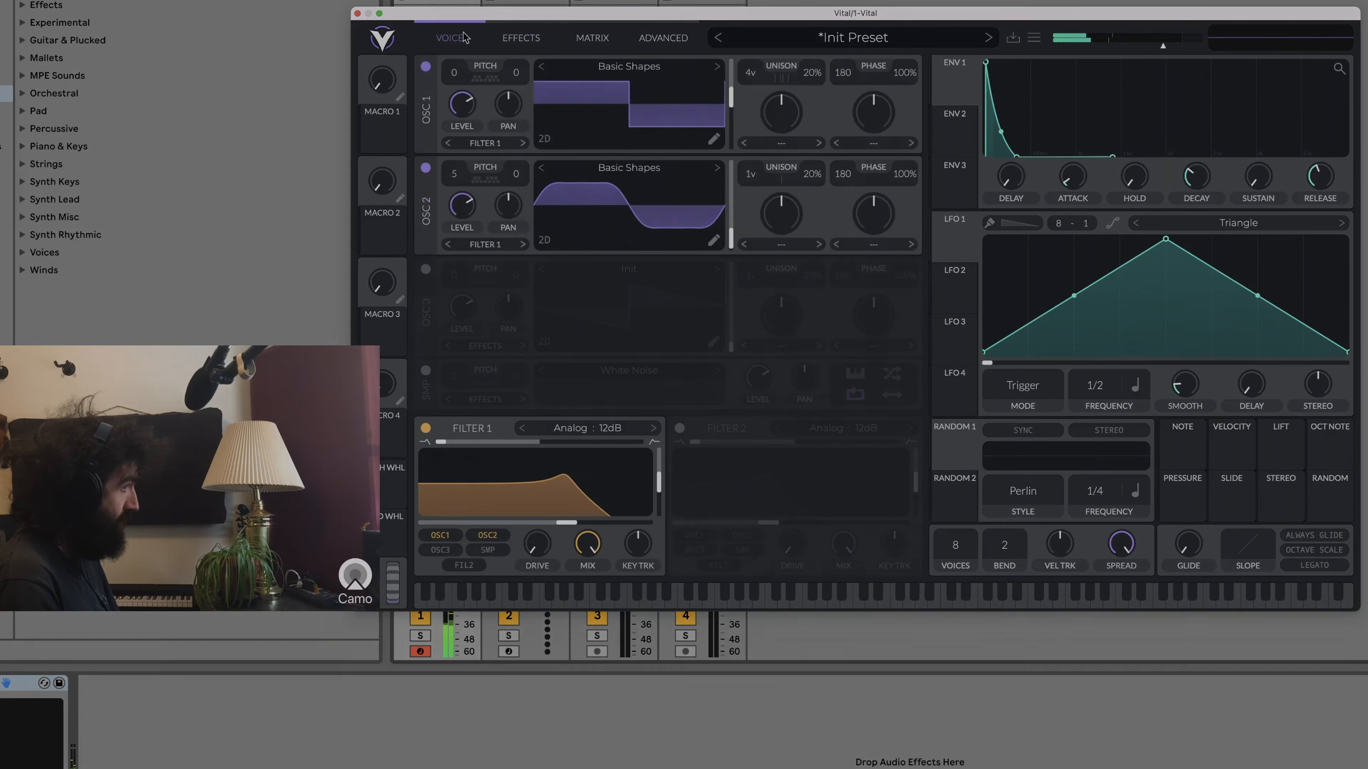